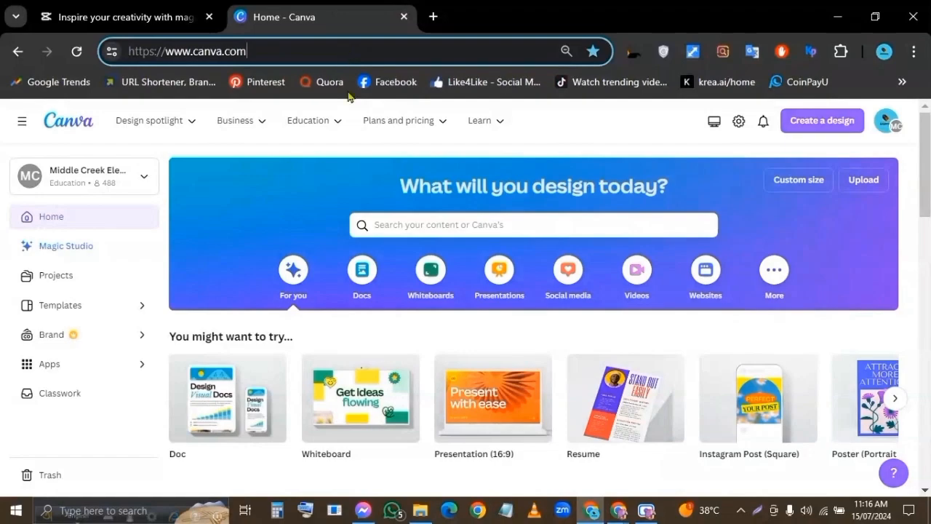
pyautogui.scroll(-5, 312, 299)
pyautogui.scroll(4, 347, 358)
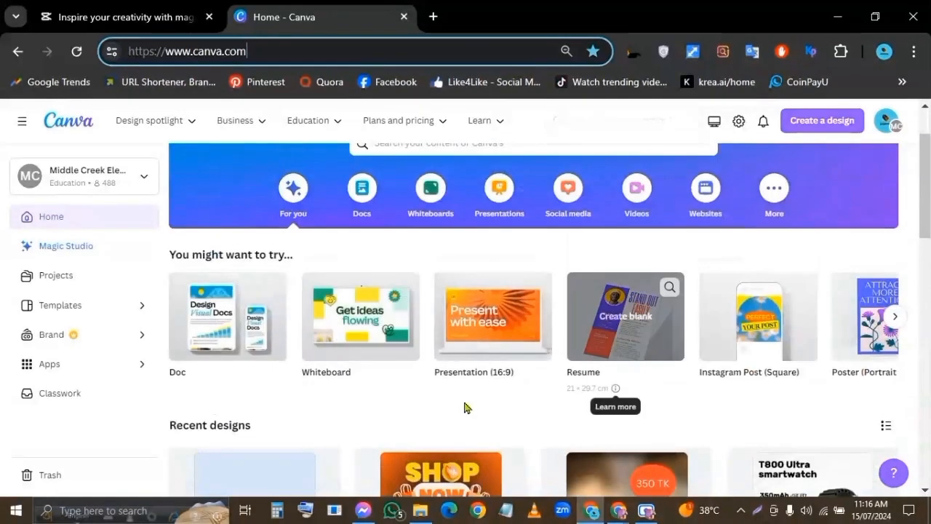
pyautogui.scroll(1, 465, 406)
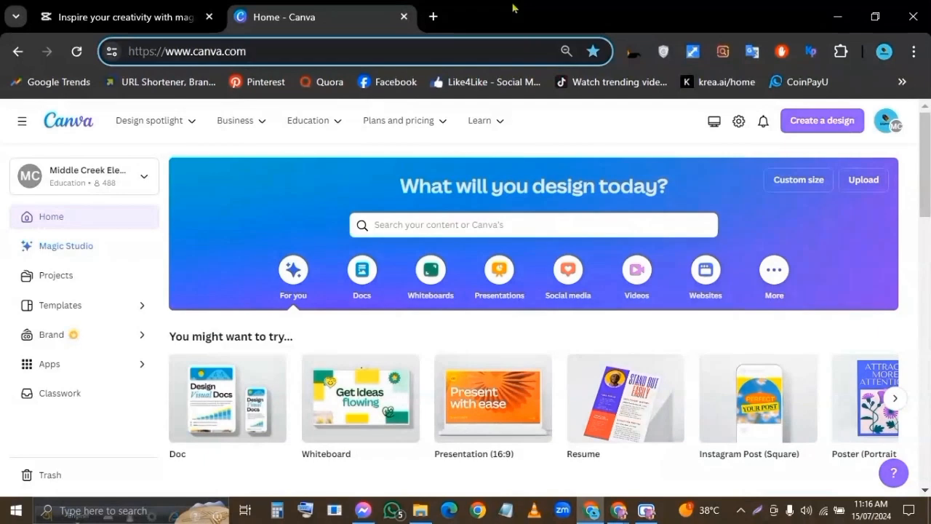
pyautogui.click(117, 16)
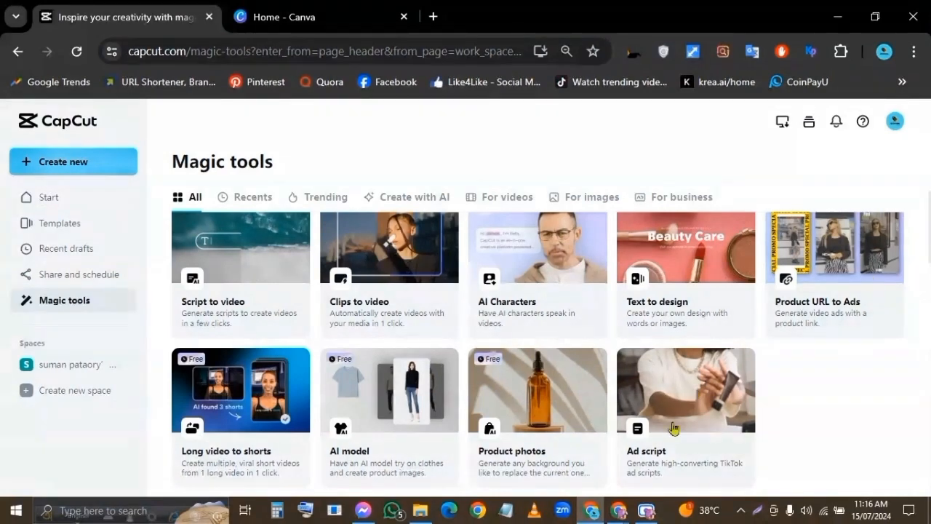
pyautogui.click(293, 22)
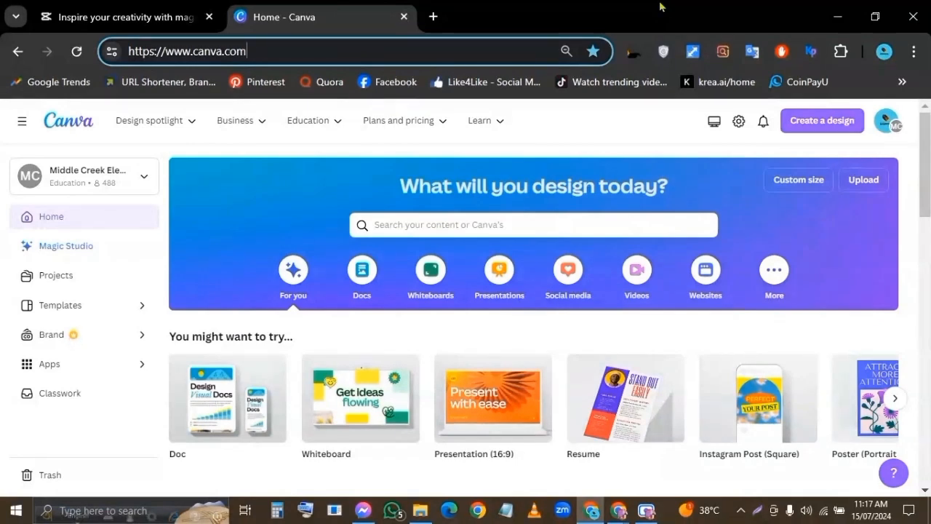
pyautogui.scroll(-2, 554, 209)
pyautogui.scroll(2, 551, 264)
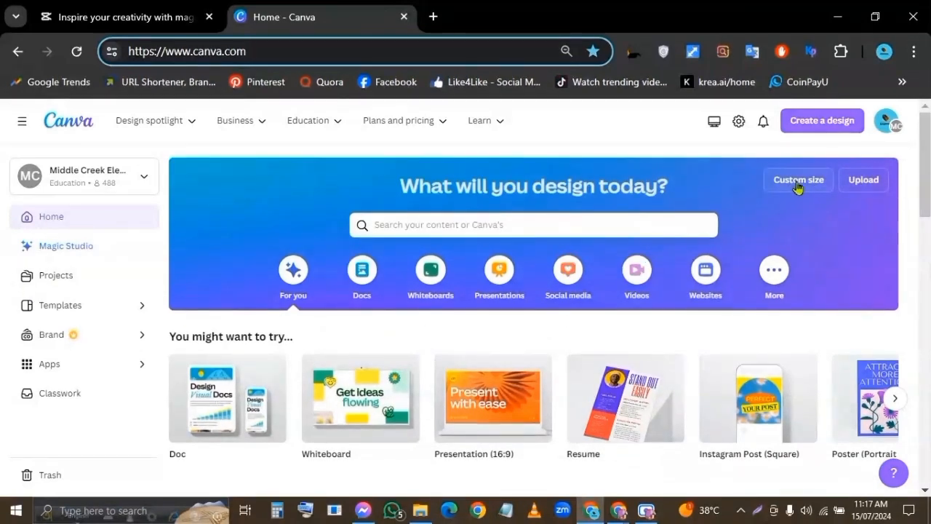
pyautogui.press('Print')
pyautogui.moveTo(739, 158); pyautogui.dragTo(882, 231)
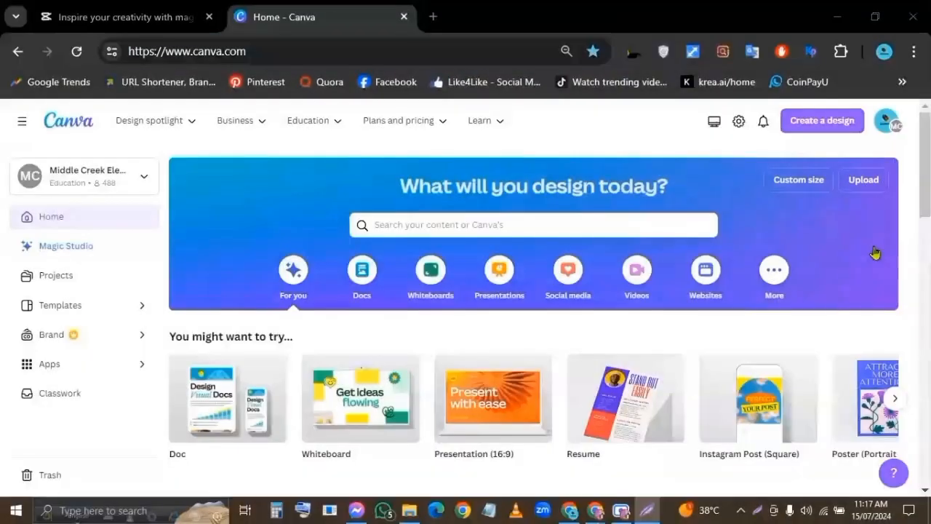
pyautogui.click(877, 245)
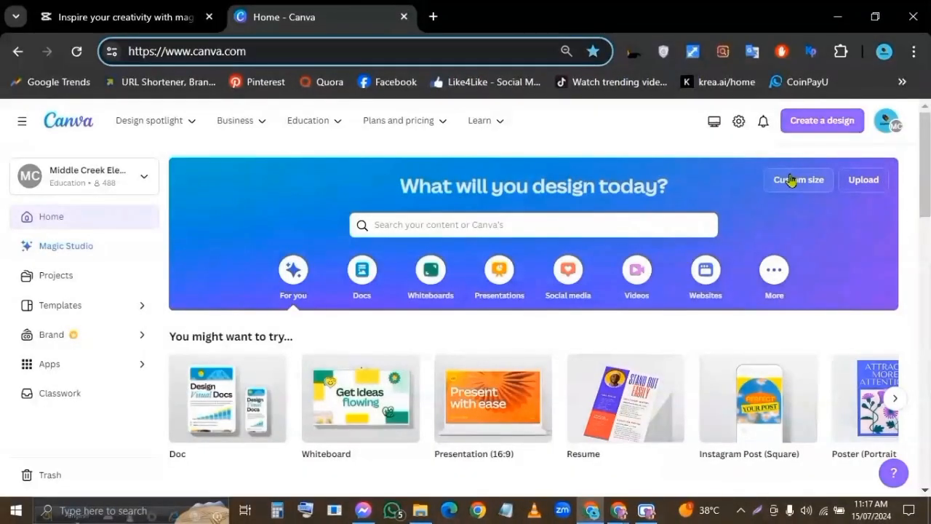
# Create a new custom-size design 500 px wide and 888 px high, and close the Canva home page tab.
pyautogui.click(791, 180)
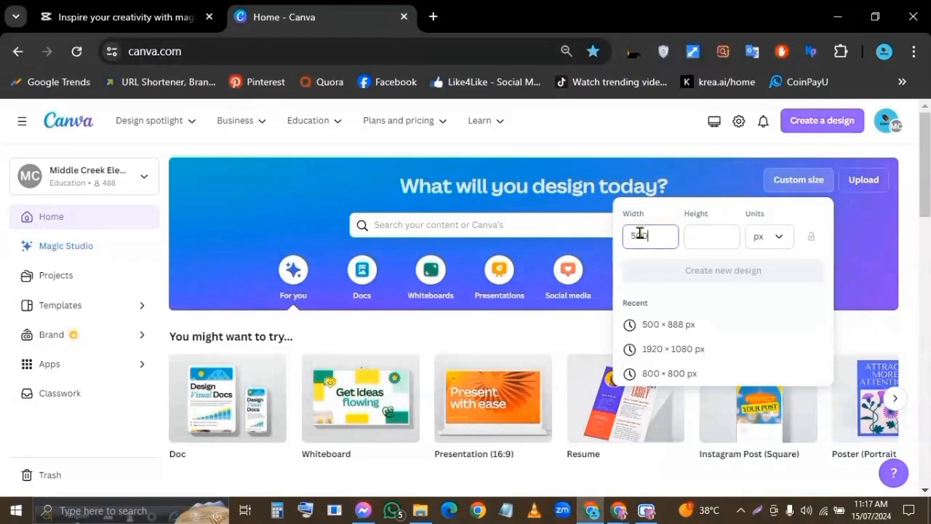
pyautogui.click(718, 231)
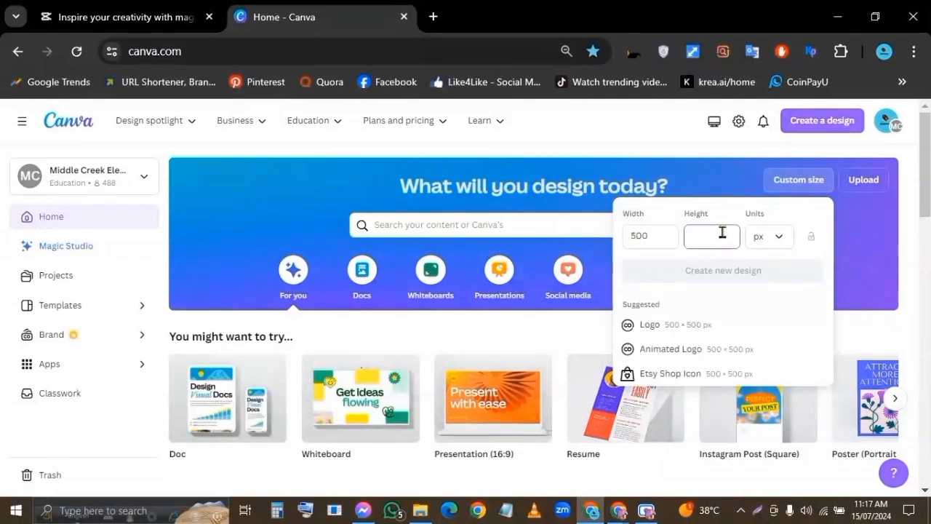
pyautogui.write('888')
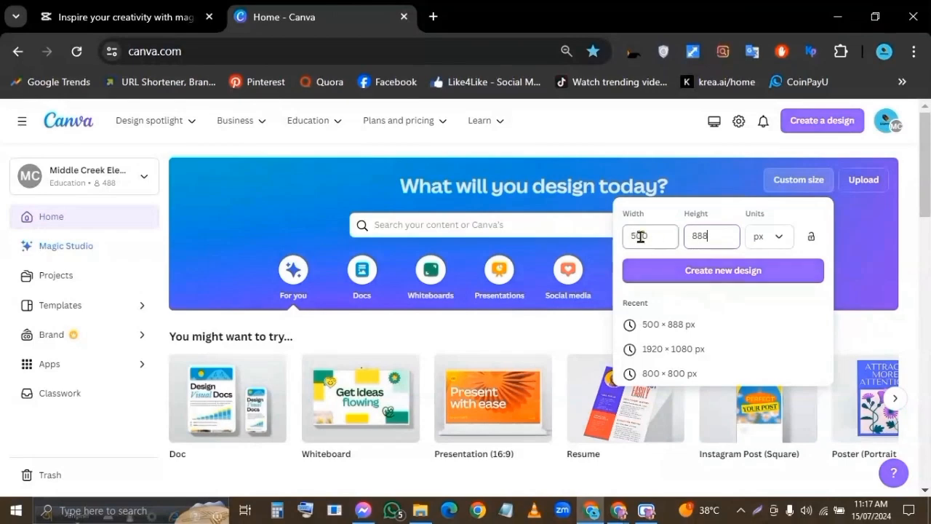
pyautogui.click(776, 244)
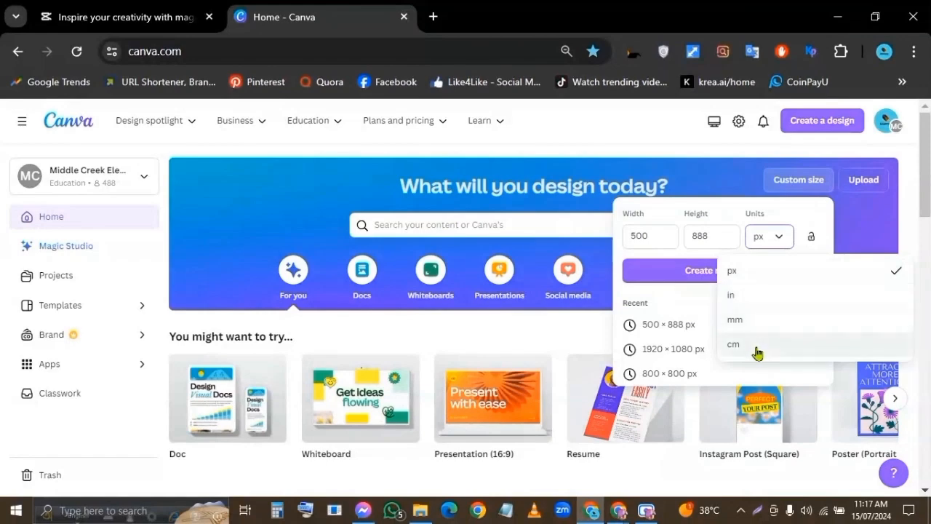
pyautogui.click(776, 245)
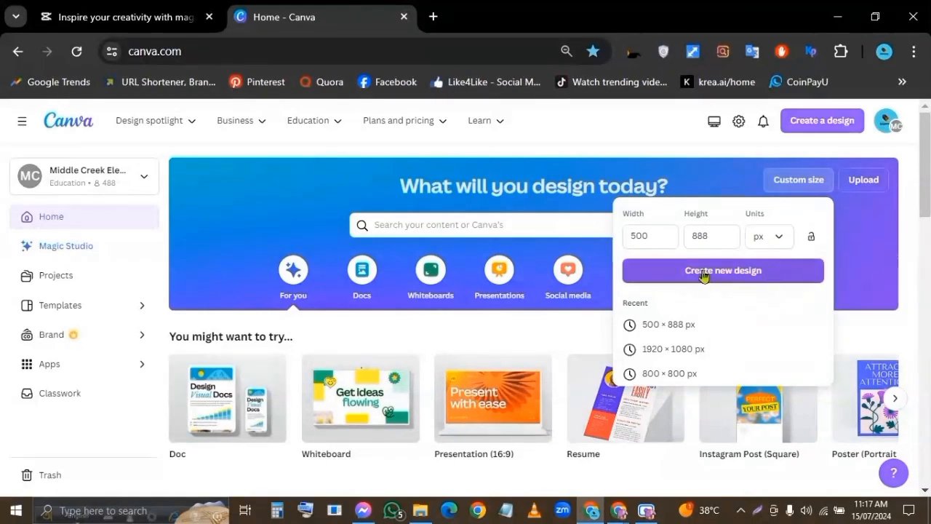
pyautogui.click(739, 273)
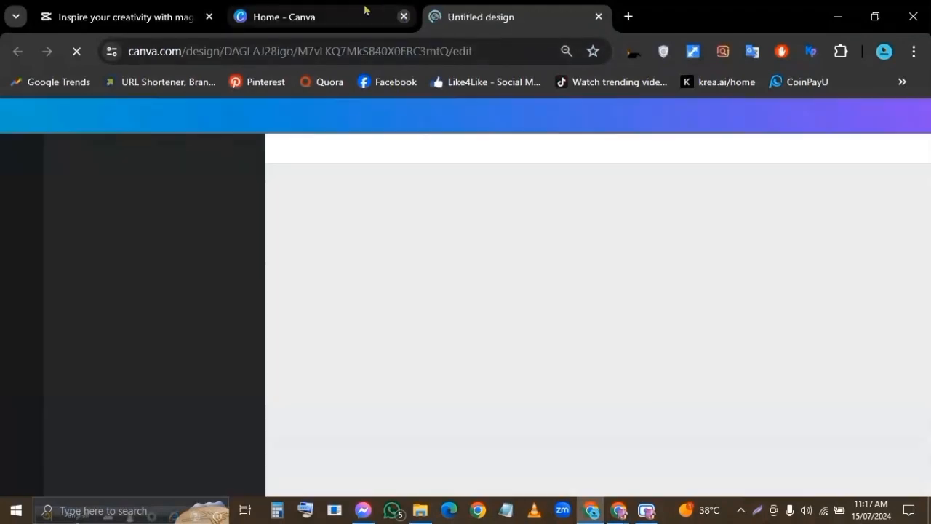
pyautogui.click(403, 16)
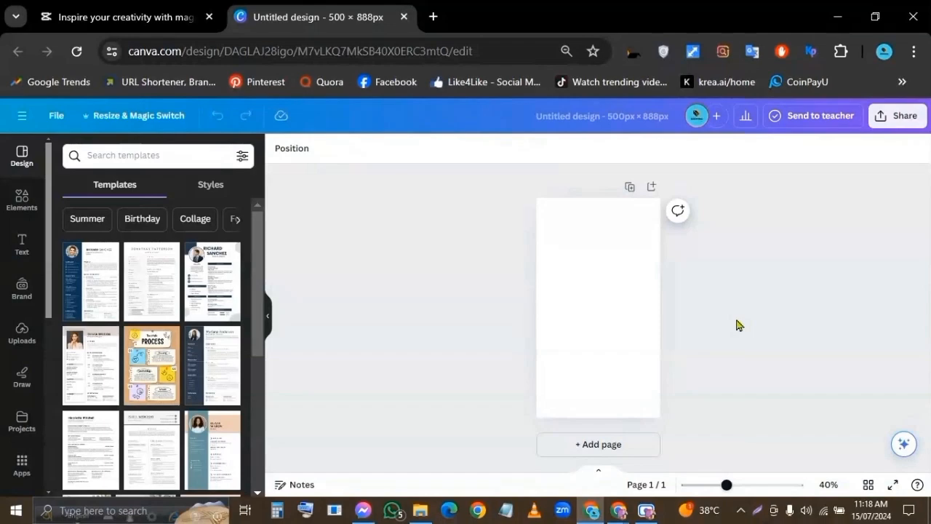
pyautogui.click(586, 320)
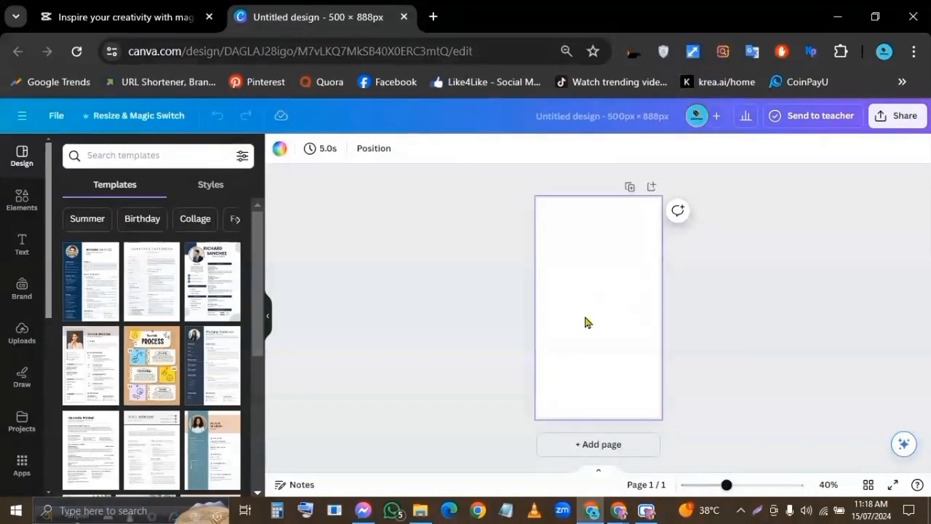
pyautogui.click(438, 288)
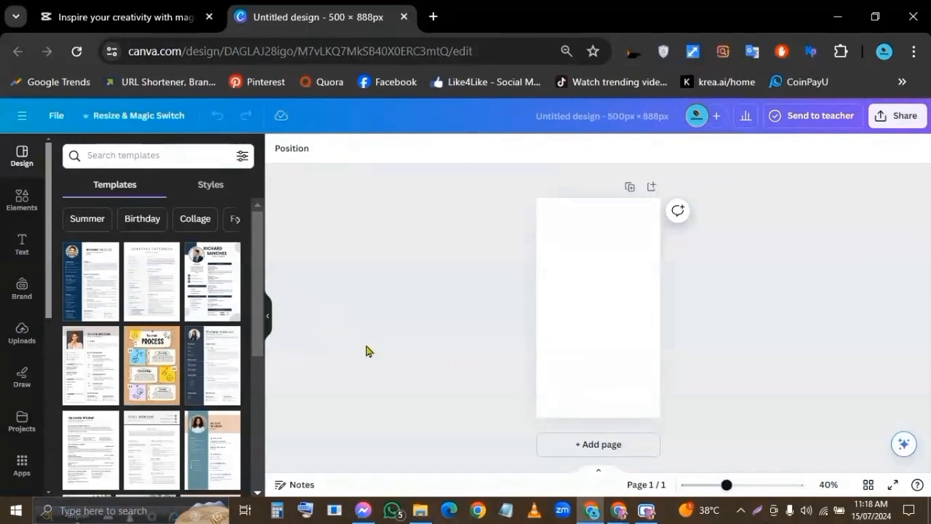
pyautogui.press('Print')
pyautogui.moveTo(0, 245); pyautogui.dragTo(515, 443)
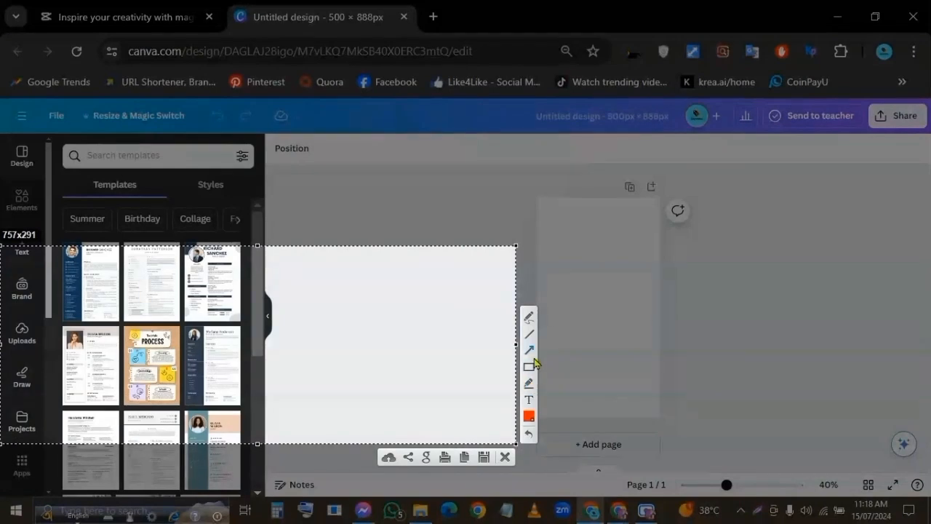
pyautogui.moveTo(437, 300); pyautogui.dragTo(40, 333)
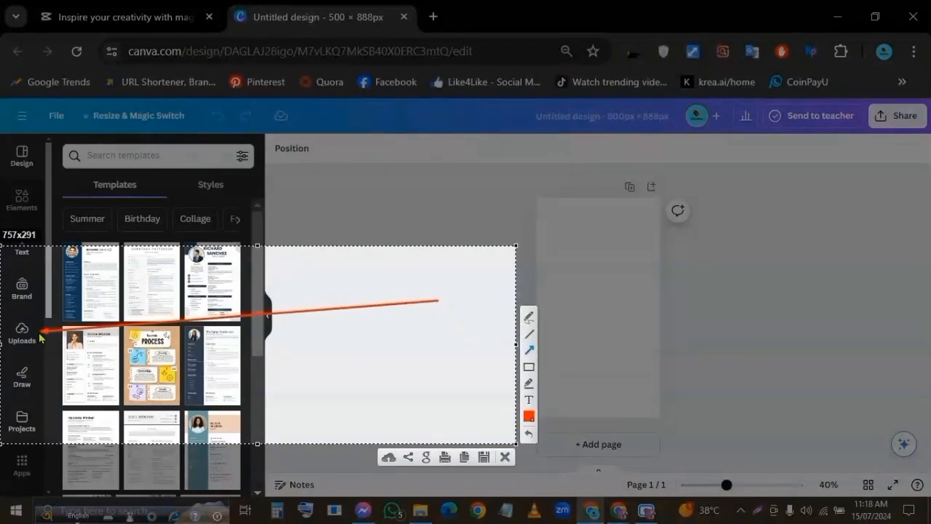
pyautogui.click(503, 457)
# Start a file upload and select T800 Ultra smartwatch (2), T800 Ultra smartwatch (1) and EnhanceLowLightImage_15_20240713 in the Downloads folder.
pyautogui.click(22, 336)
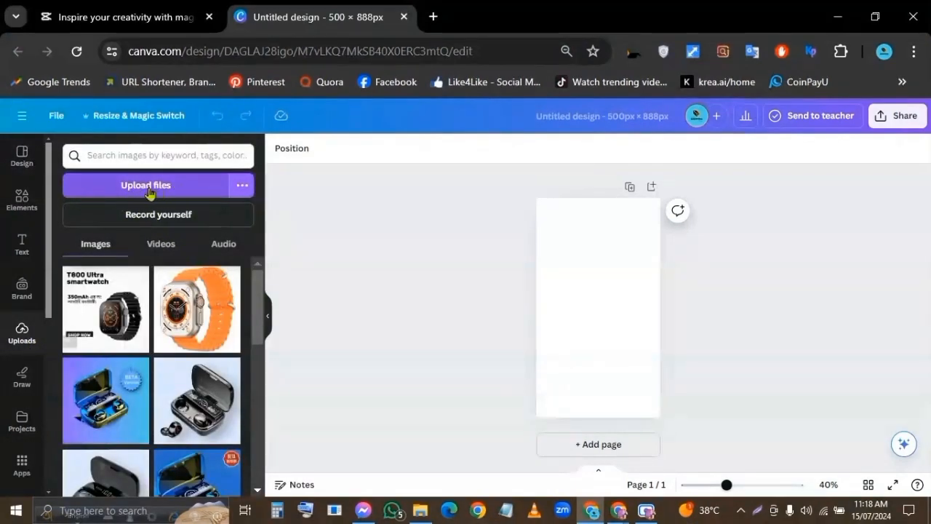
pyautogui.click(167, 188)
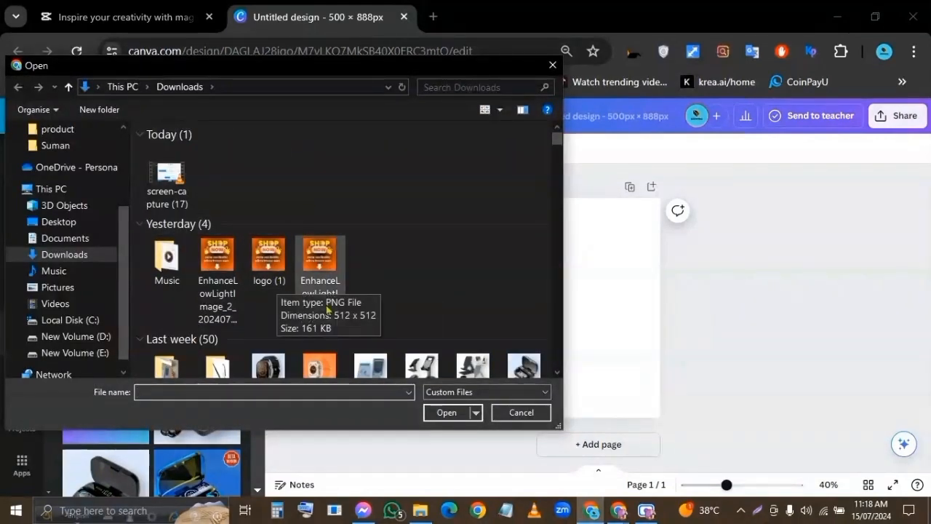
pyautogui.scroll(-3, 351, 318)
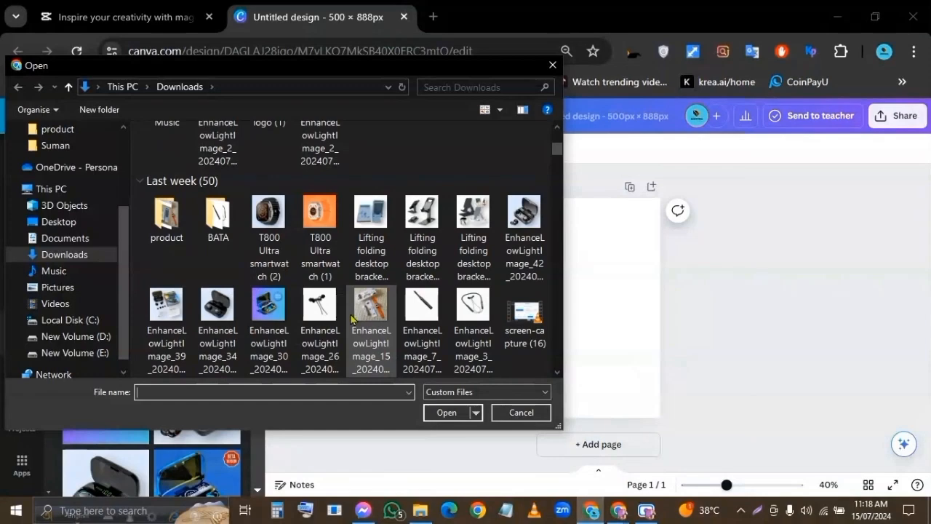
pyautogui.scroll(-3, 351, 318)
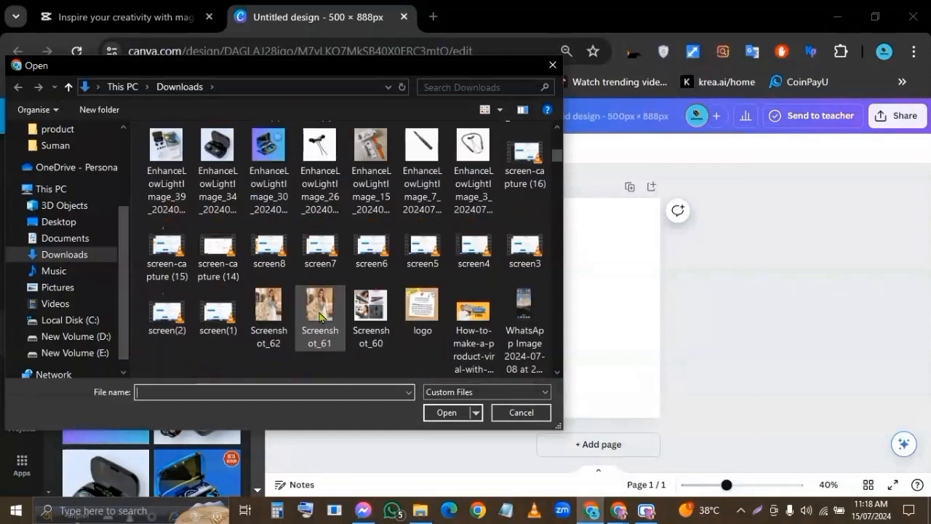
pyautogui.scroll(2, 320, 317)
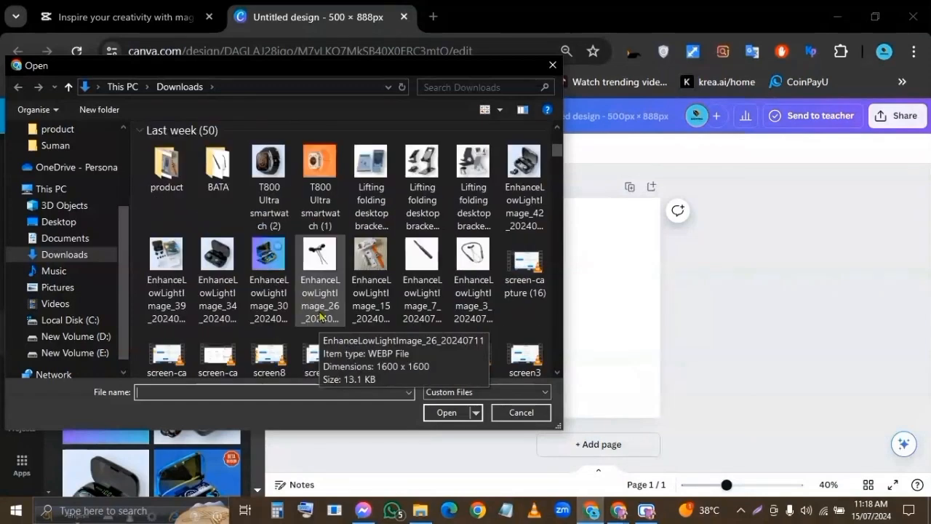
pyautogui.scroll(3, 320, 315)
pyautogui.scroll(1, 319, 314)
pyautogui.scroll(-3, 320, 313)
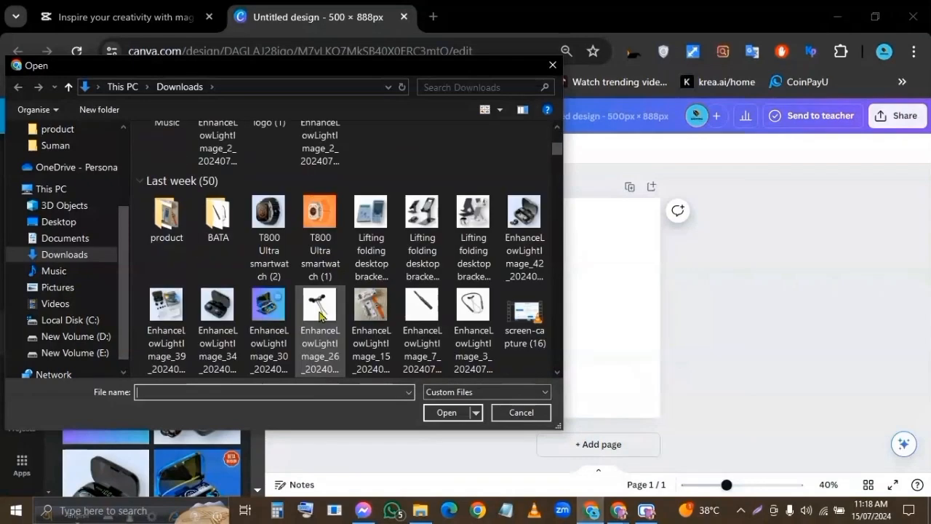
pyautogui.click(268, 220)
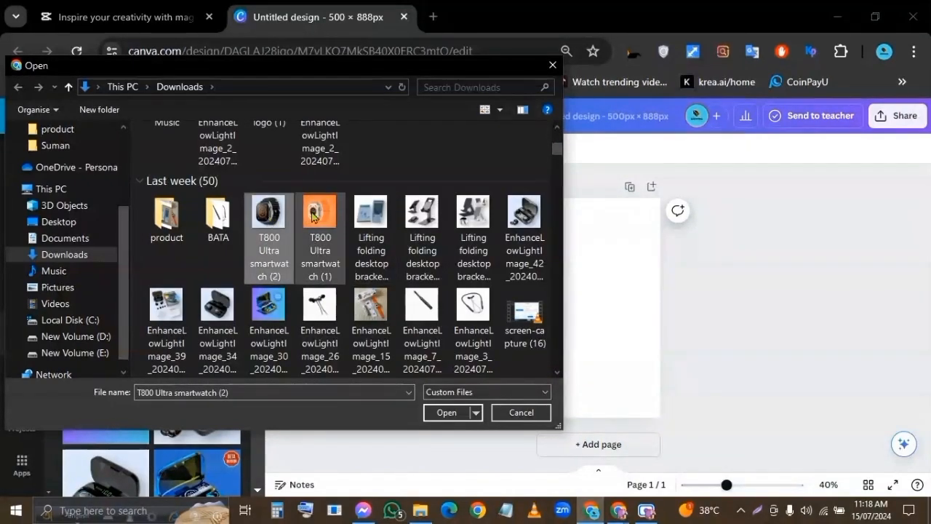
pyautogui.click(312, 215)
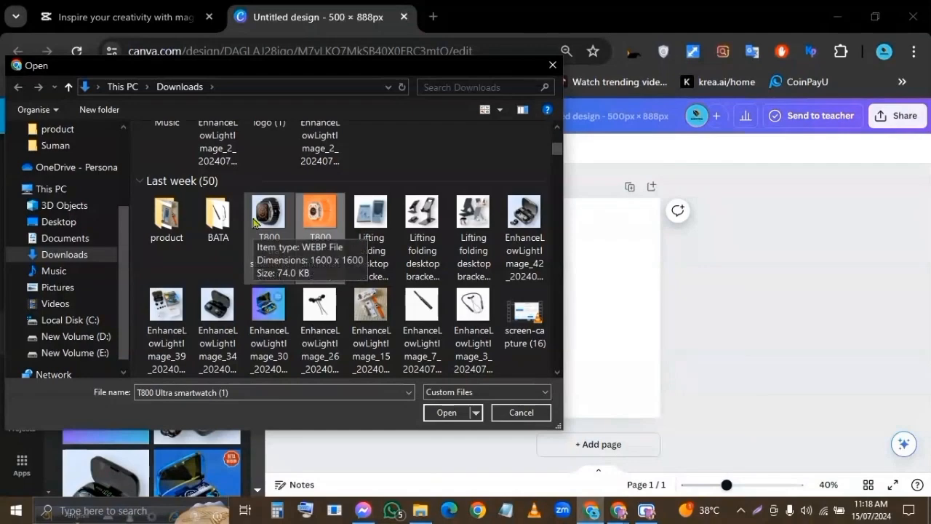
pyautogui.click(279, 258)
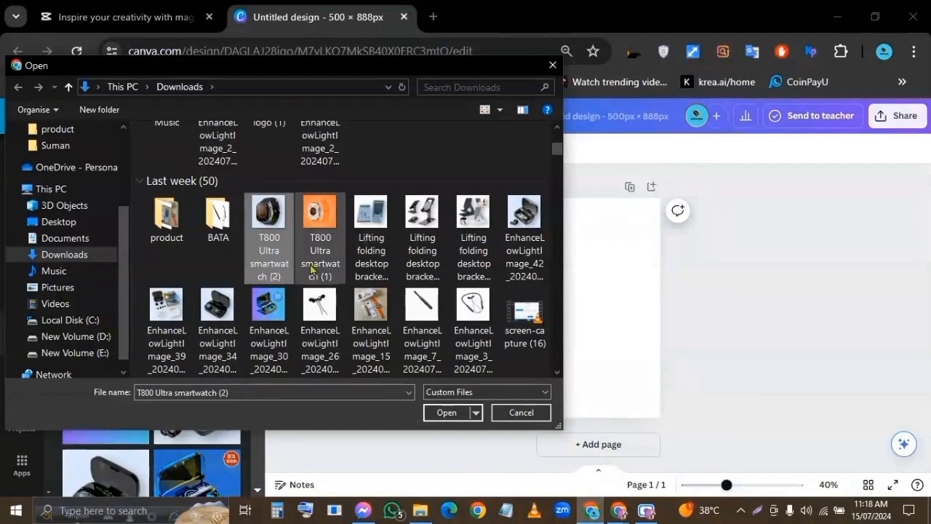
pyautogui.keyDown('ctrl'); pyautogui.click(319, 218); pyautogui.keyUp('ctrl')
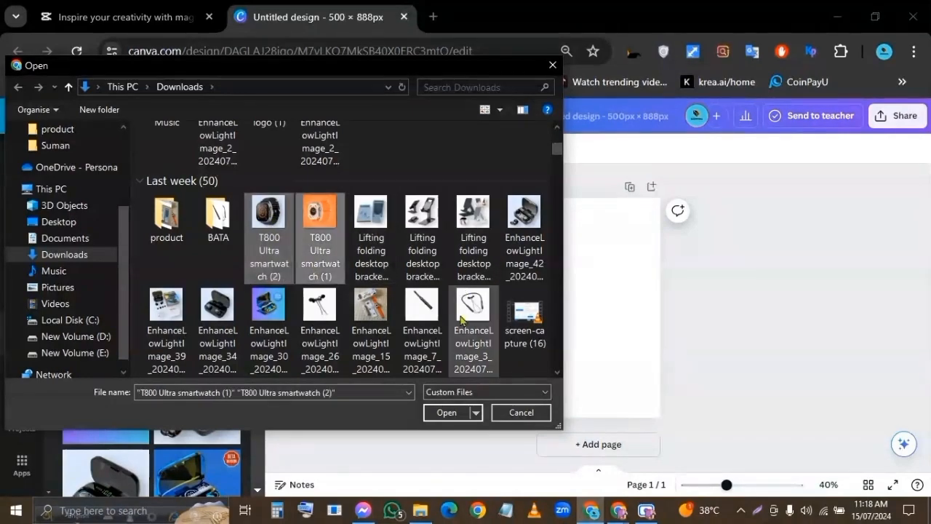
pyautogui.keyDown('ctrl'); pyautogui.click(367, 318); pyautogui.keyUp('ctrl')
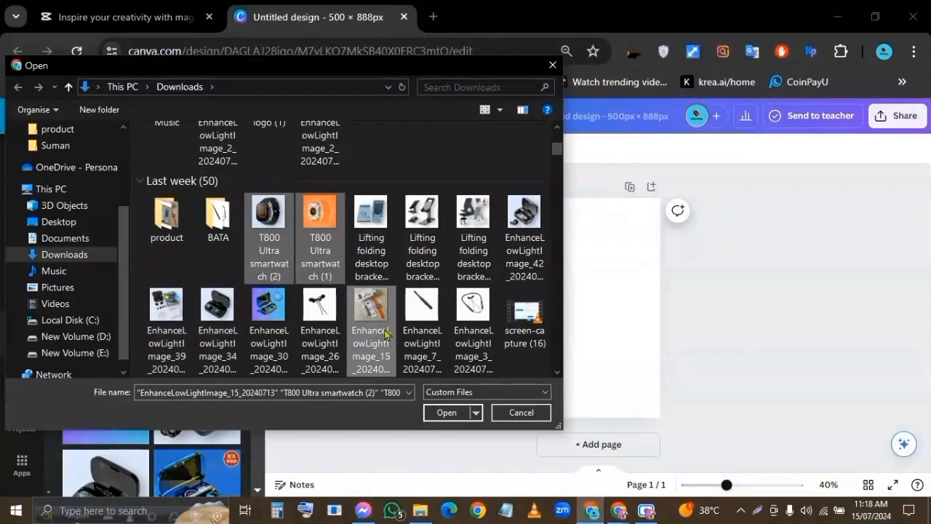
# Add the second copies of T800 Ultra smartwatch (2) and T800 Ultra smartwatch (1) to the selection and upload all the chosen images.
pyautogui.scroll(-2, 385, 333)
pyautogui.scroll(-1, 358, 320)
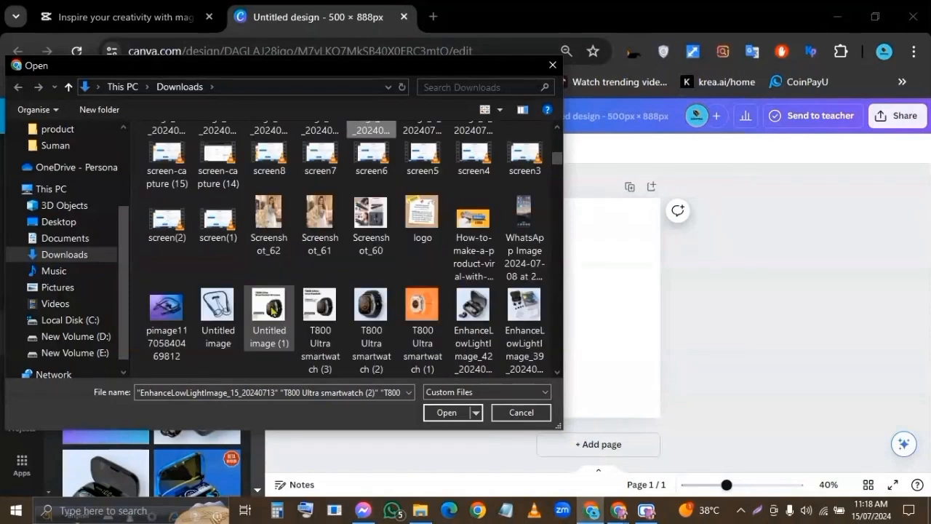
pyautogui.keyDown('ctrl'); pyautogui.click(428, 317); pyautogui.keyUp('ctrl')
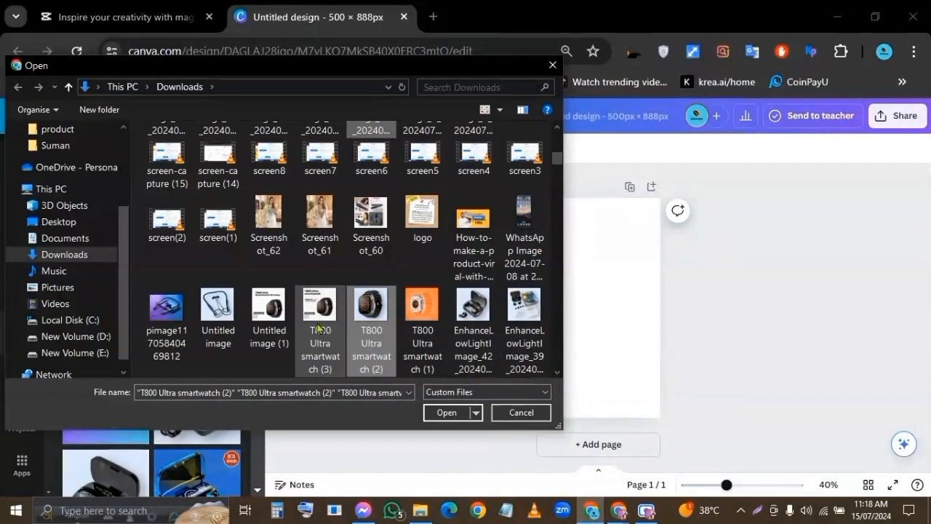
pyautogui.keyDown('ctrl'); pyautogui.click(422, 313); pyautogui.keyUp('ctrl')
pyautogui.scroll(2, 429, 327)
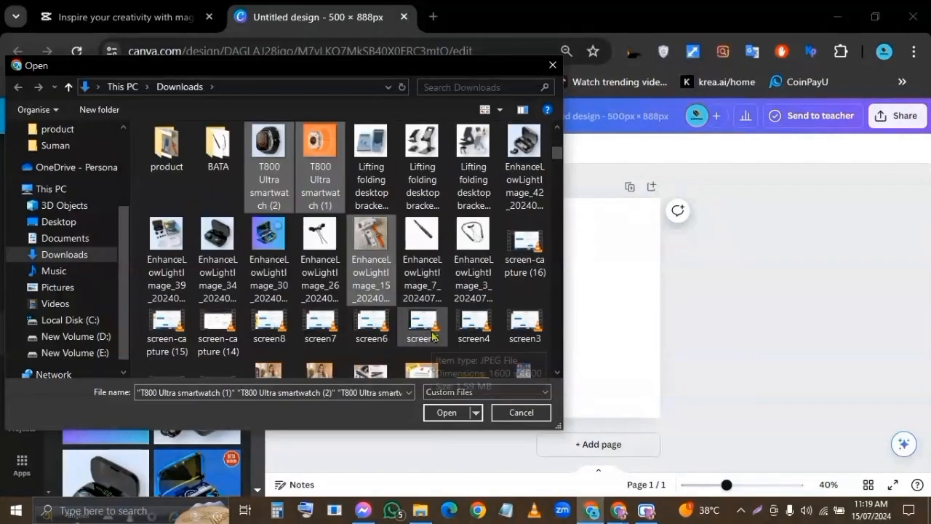
pyautogui.scroll(1, 432, 334)
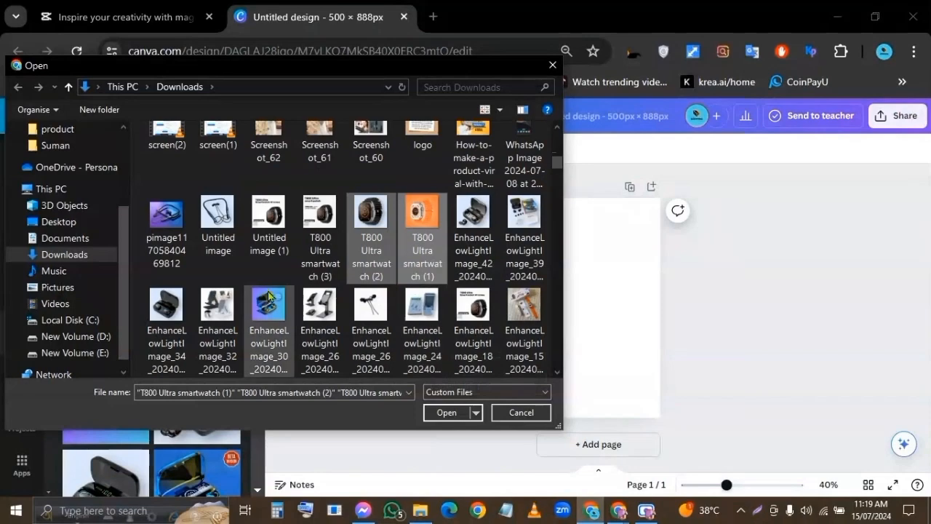
pyautogui.click(446, 413)
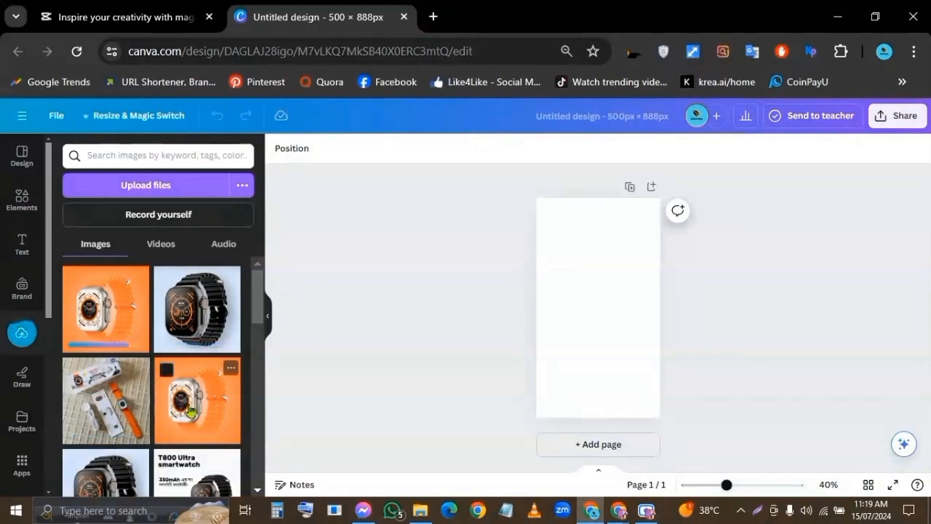
# Place the uploaded orange smartwatch image in the middle of the blank page.
pyautogui.click(190, 411)
pyautogui.moveTo(618, 332)
pyautogui.mouseDown()
pyautogui.moveTo(627, 337)
pyautogui.moveTo(602, 328)
pyautogui.moveTo(618, 326)
pyautogui.mouseUp()
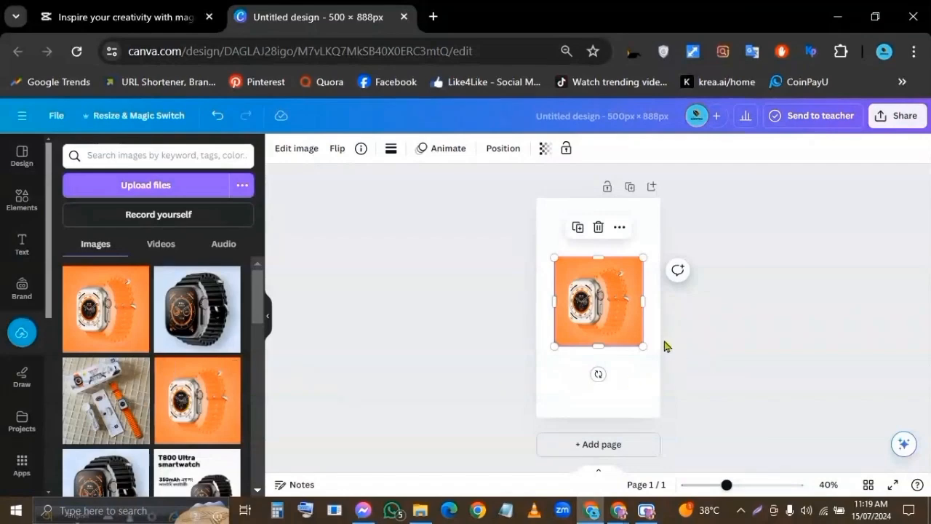
# Delete the placed smartwatch image, place the other uploaded copy of the orange smartwatch in the middle of the page, and select it.
pyautogui.click(598, 227)
pyautogui.moveTo(198, 399); pyautogui.dragTo(603, 295)
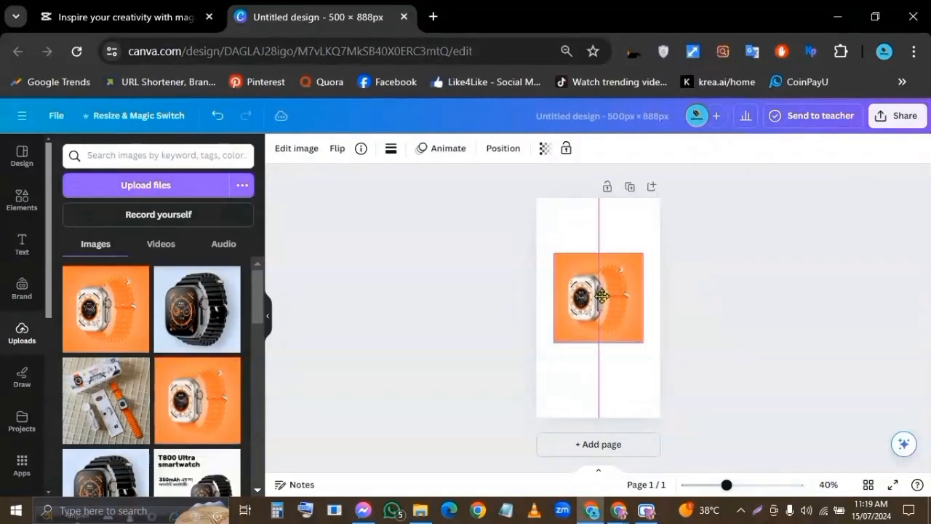
pyautogui.click(763, 243)
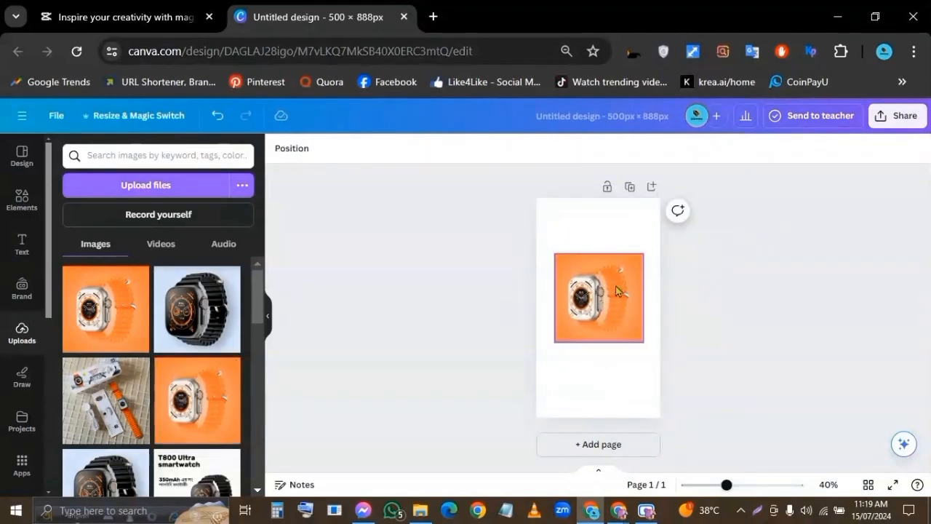
pyautogui.click(594, 300)
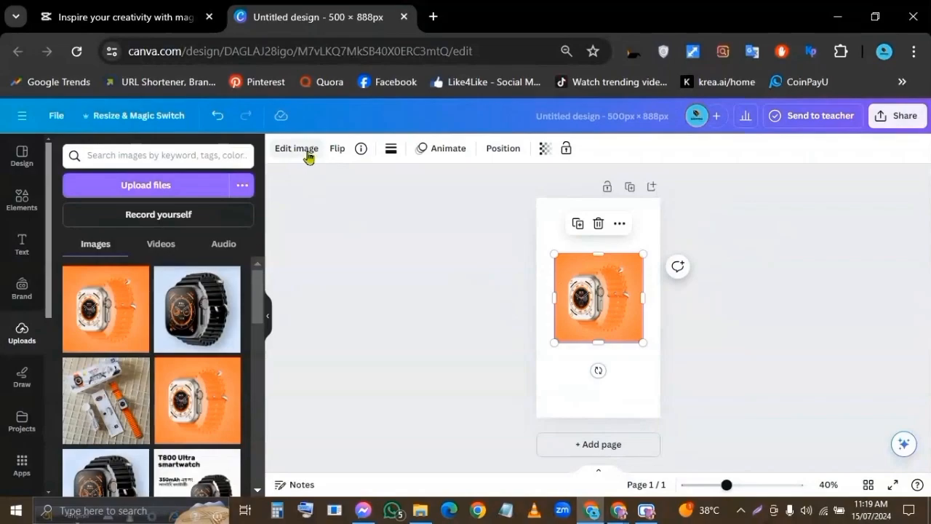
pyautogui.press('Print')
pyautogui.moveTo(265, 134); pyautogui.dragTo(712, 401)
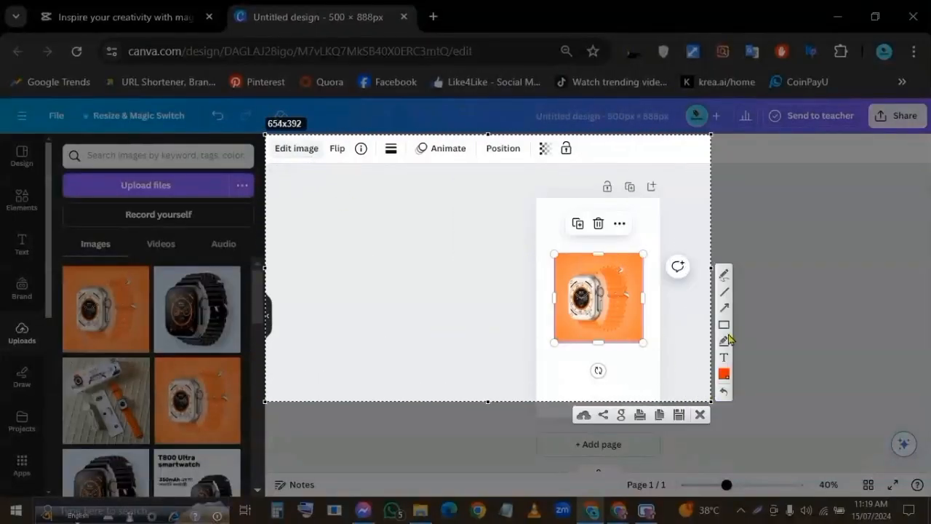
pyautogui.click(724, 309)
pyautogui.moveTo(453, 263)
pyautogui.mouseDown()
pyautogui.moveTo(357, 222)
pyautogui.moveTo(298, 163)
pyautogui.mouseUp()
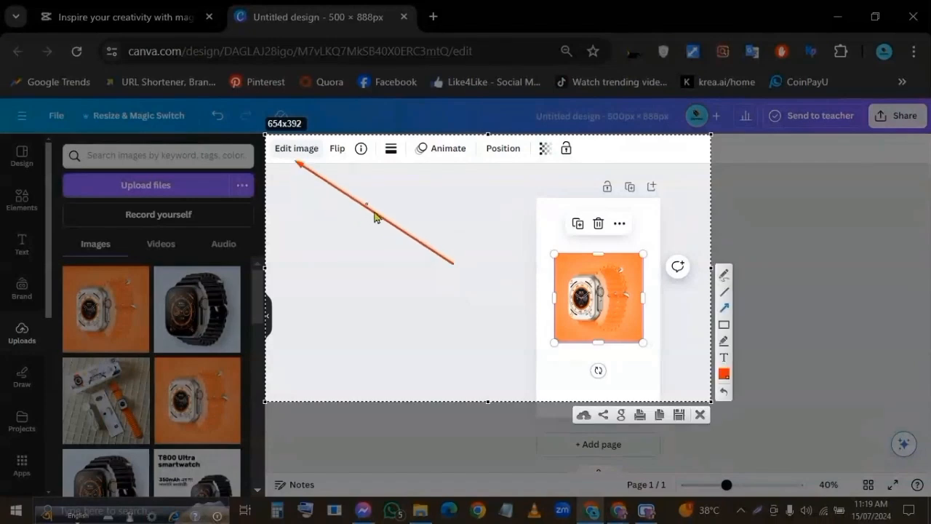
pyautogui.click(700, 415)
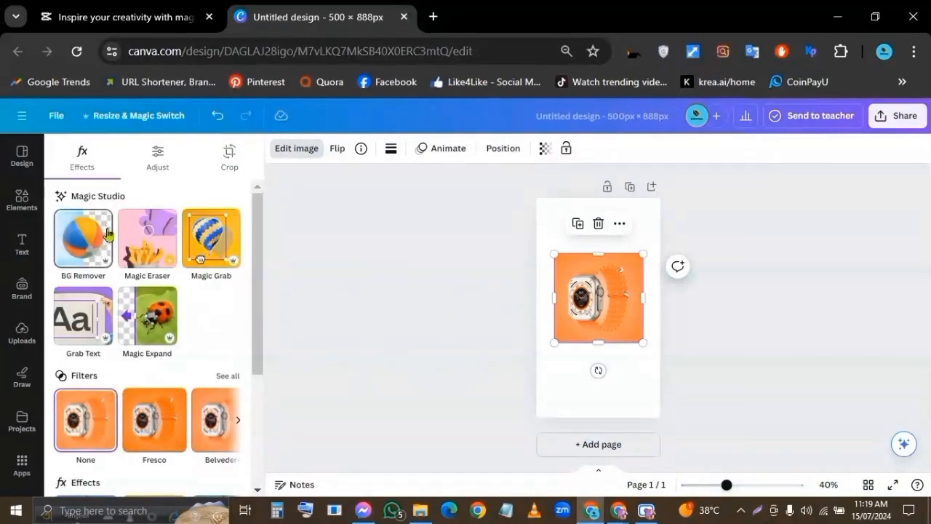
# Remove the orange background from the selected smartwatch image with BG Remover.
pyautogui.press('Print')
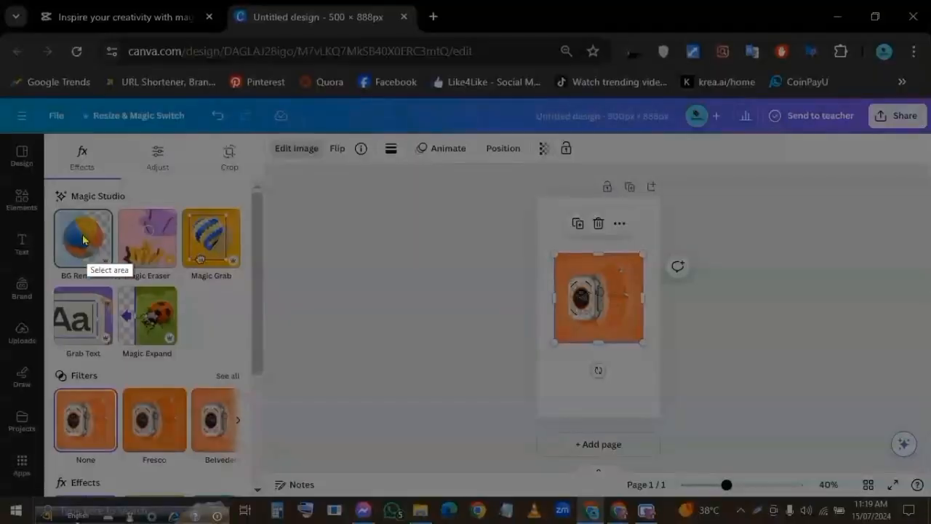
pyautogui.moveTo(39, 191); pyautogui.dragTo(463, 397)
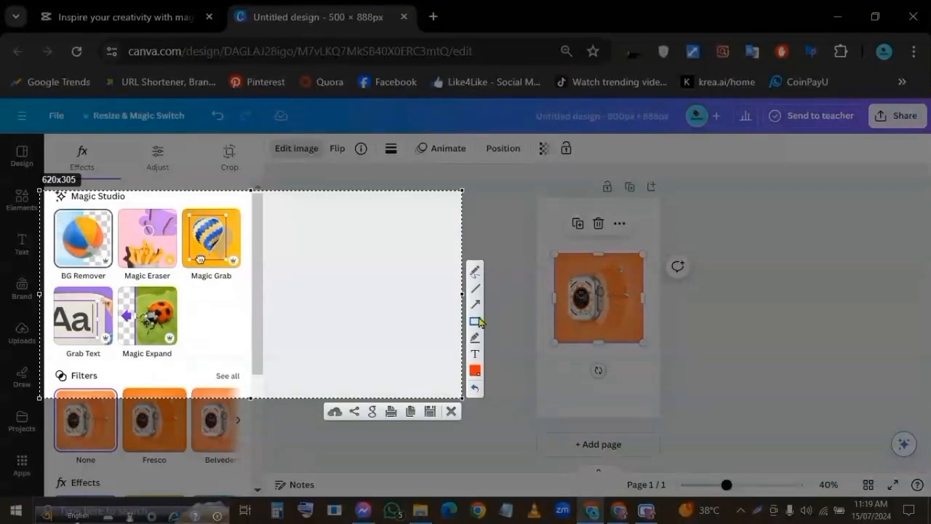
pyautogui.moveTo(246, 353)
pyautogui.mouseDown()
pyautogui.moveTo(131, 266)
pyautogui.moveTo(76, 267)
pyautogui.mouseUp()
pyautogui.click(451, 411)
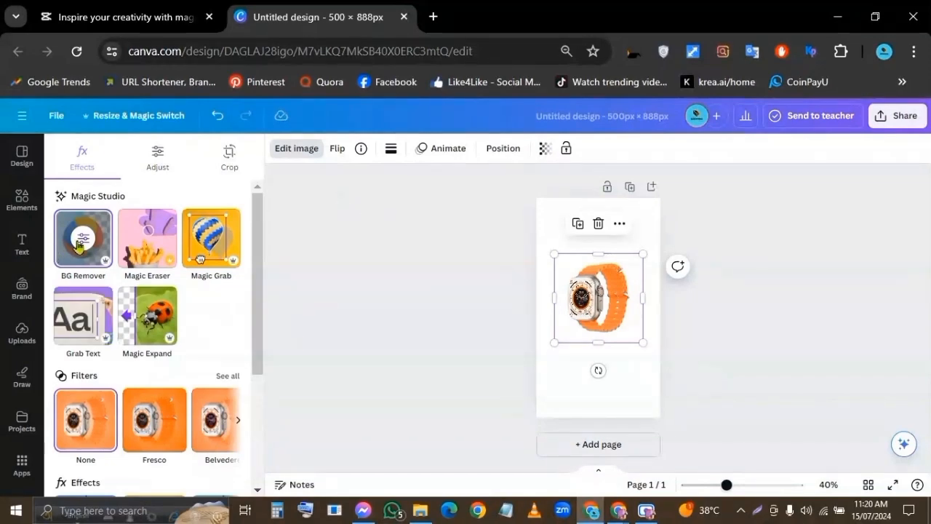
pyautogui.click(630, 392)
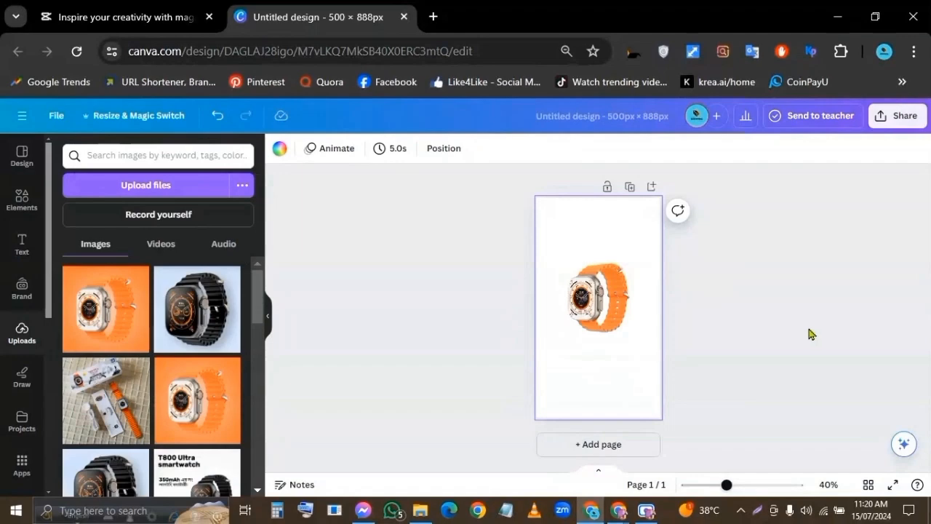
# Move the cut-out smartwatch slightly so that it sits centred on the page.
pyautogui.moveTo(607, 290)
pyautogui.mouseDown()
pyautogui.moveTo(605, 272)
pyautogui.moveTo(603, 305)
pyautogui.mouseUp()
pyautogui.click(754, 353)
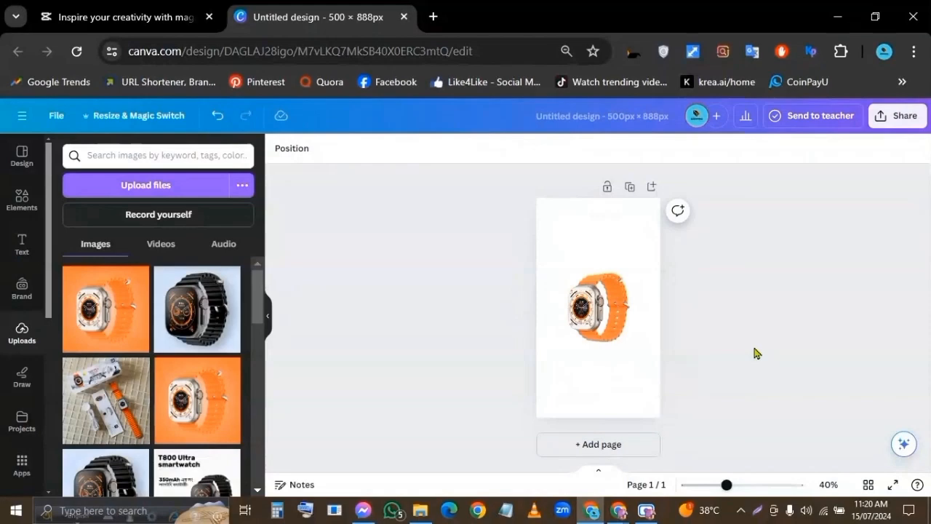
pyautogui.click(599, 224)
pyautogui.moveTo(610, 311)
pyautogui.mouseDown()
pyautogui.moveTo(602, 329)
pyautogui.moveTo(605, 306)
pyautogui.mouseUp()
pyautogui.click(626, 374)
# Fill the page background with a solid light orange from the default colors.
pyautogui.click(558, 209)
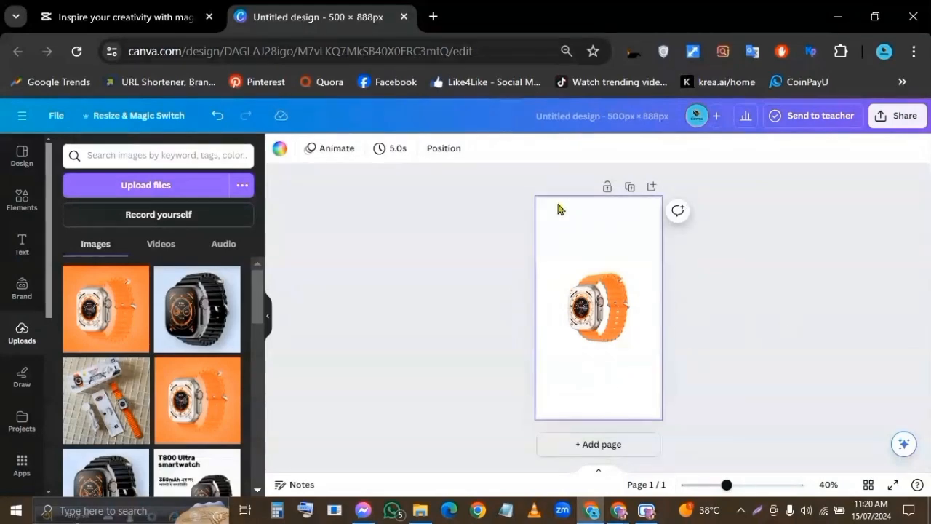
pyautogui.click(279, 148)
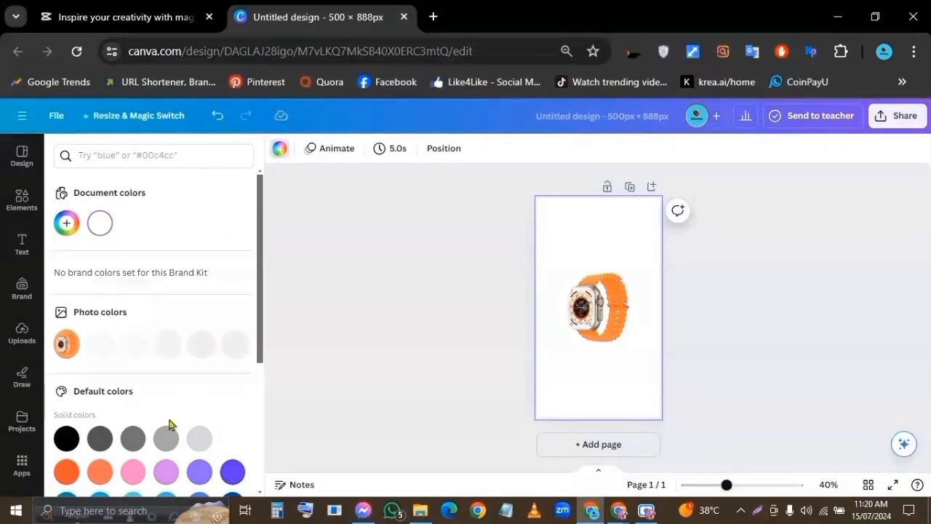
pyautogui.scroll(-1, 106, 444)
pyautogui.scroll(-2, 107, 442)
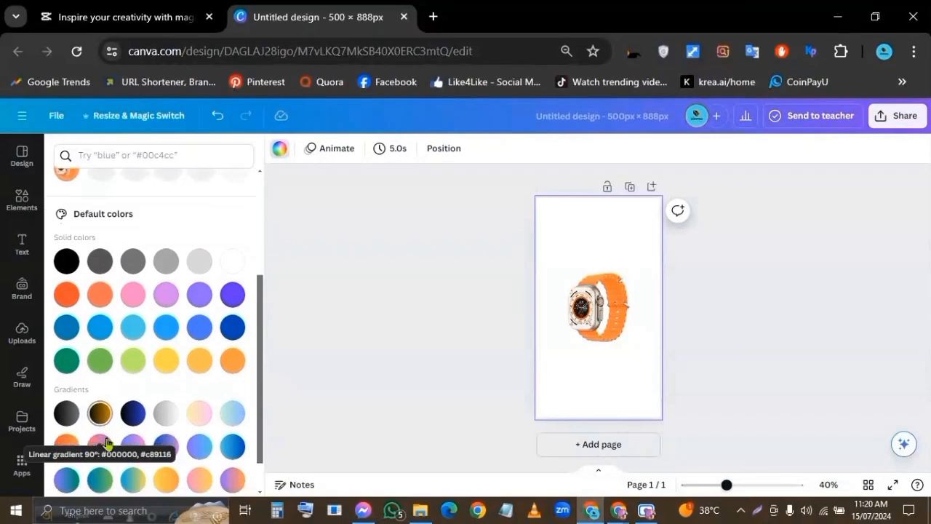
pyautogui.scroll(2, 106, 442)
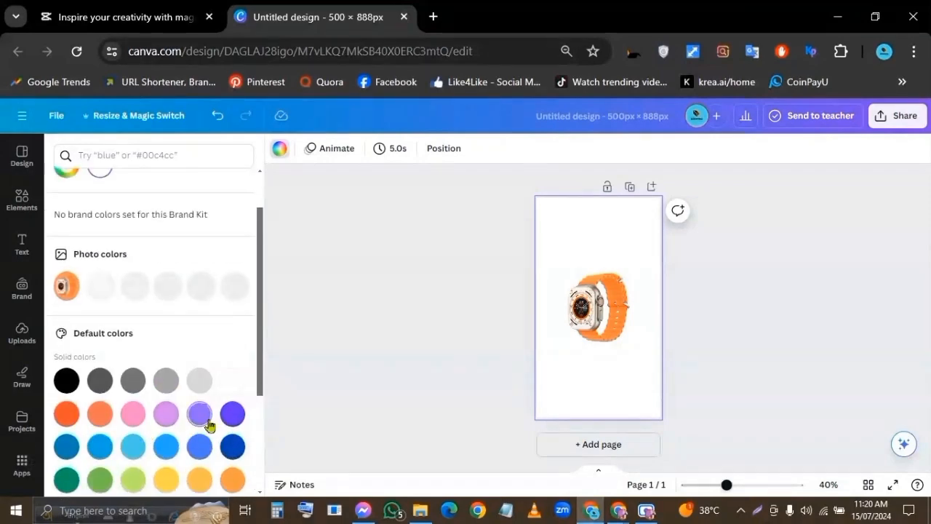
pyautogui.scroll(-1, 163, 411)
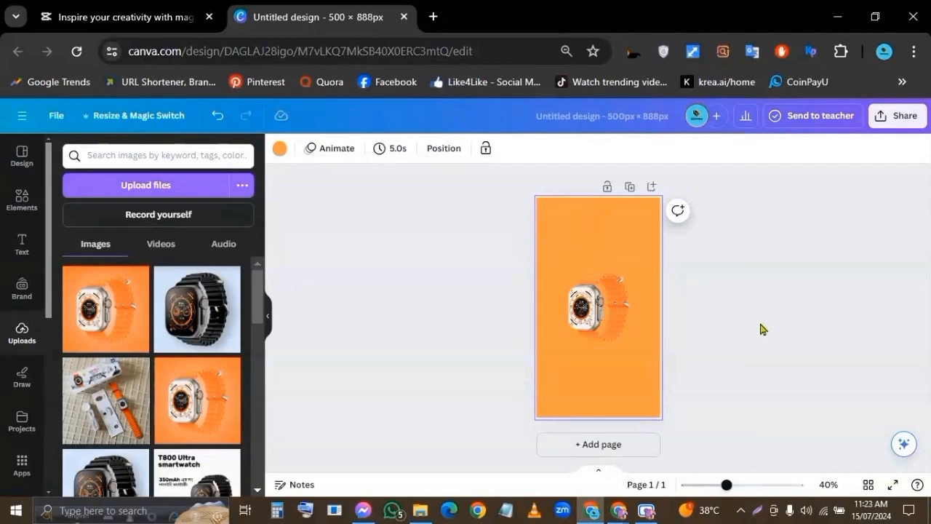
pyautogui.press('Print')
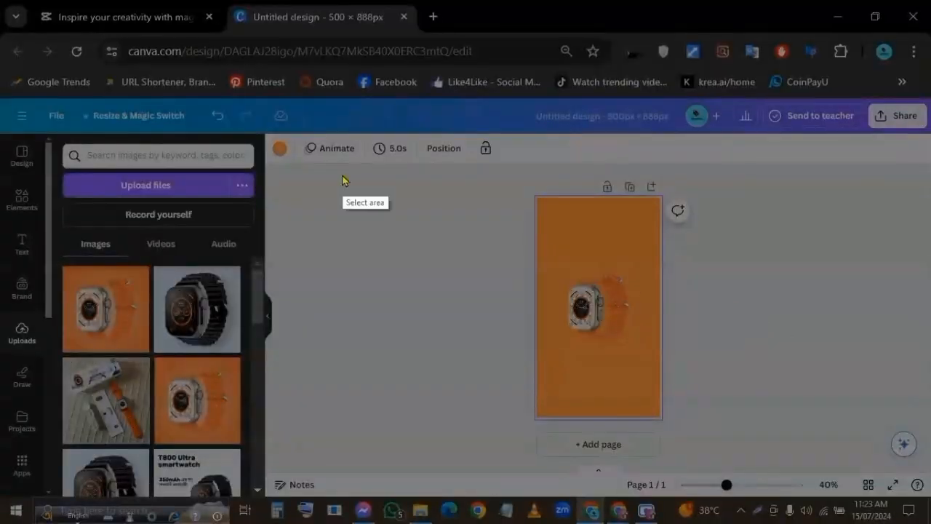
pyautogui.moveTo(0, 122)
pyautogui.mouseDown()
pyautogui.moveTo(20, 471)
pyautogui.moveTo(261, 504)
pyautogui.mouseUp()
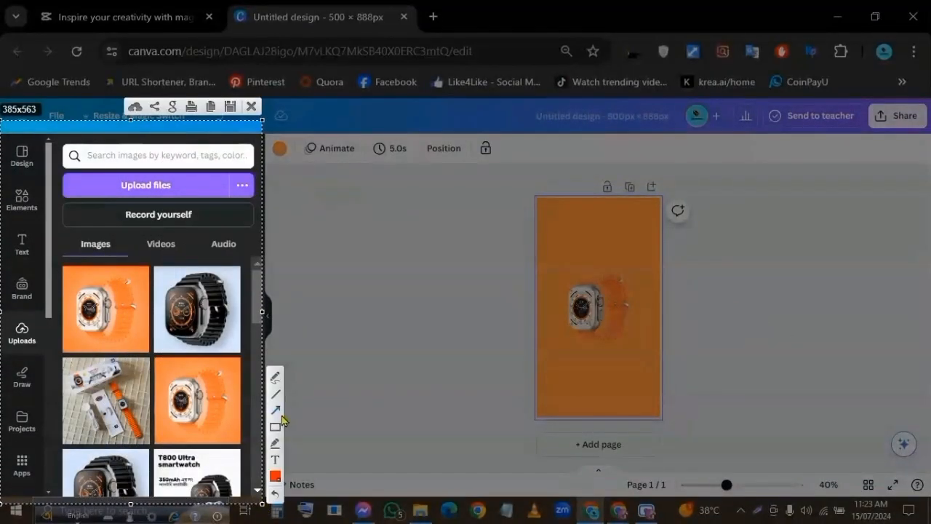
pyautogui.moveTo(200, 324)
pyautogui.mouseDown()
pyautogui.moveTo(76, 232)
pyautogui.moveTo(22, 216)
pyautogui.mouseUp()
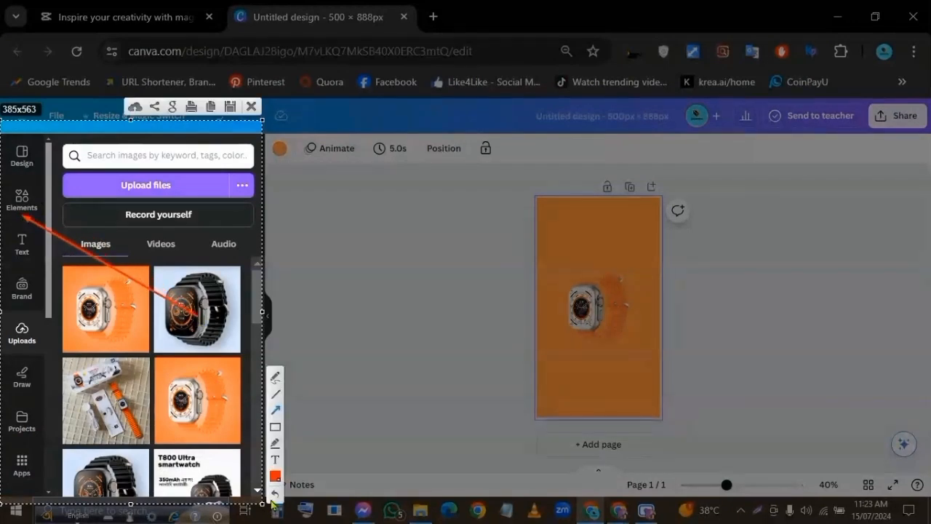
pyautogui.click(251, 106)
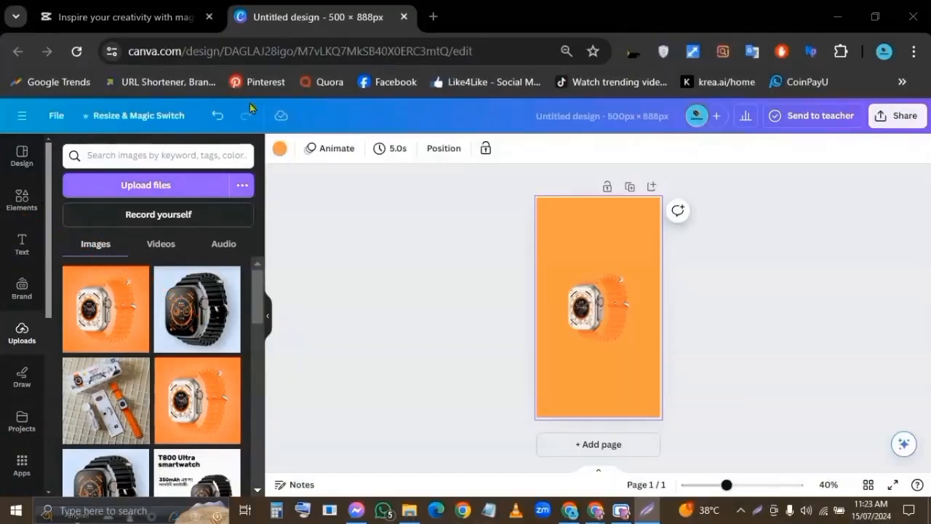
# Search the design elements for "shadow" and limit the results to graphics.
pyautogui.click(20, 204)
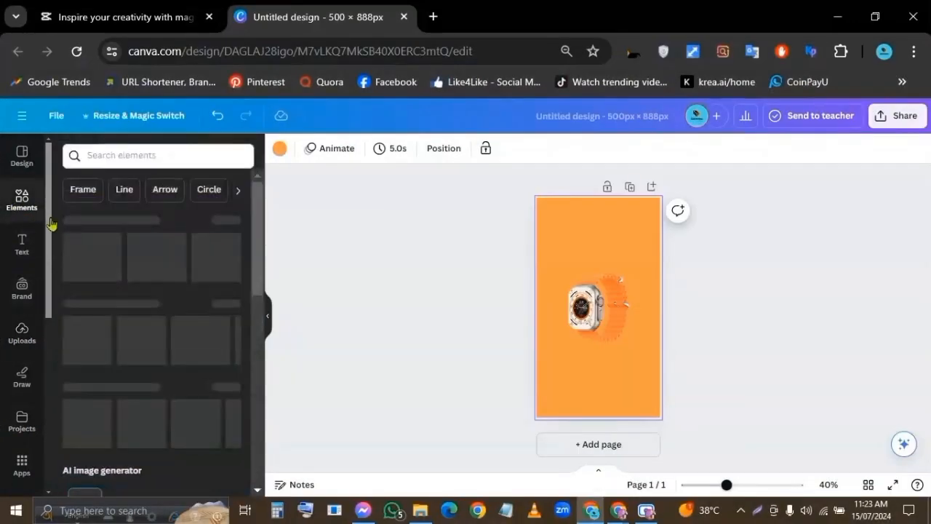
pyautogui.click(135, 154)
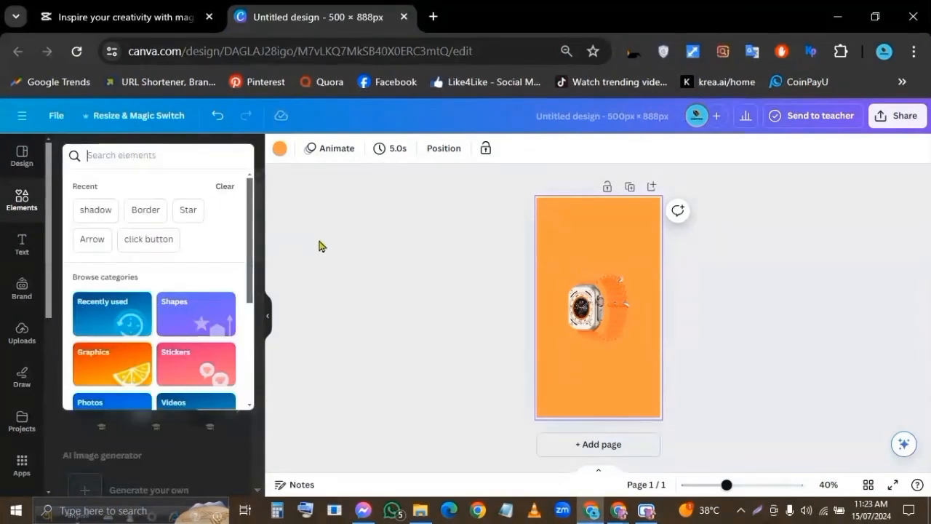
pyautogui.write('shod')
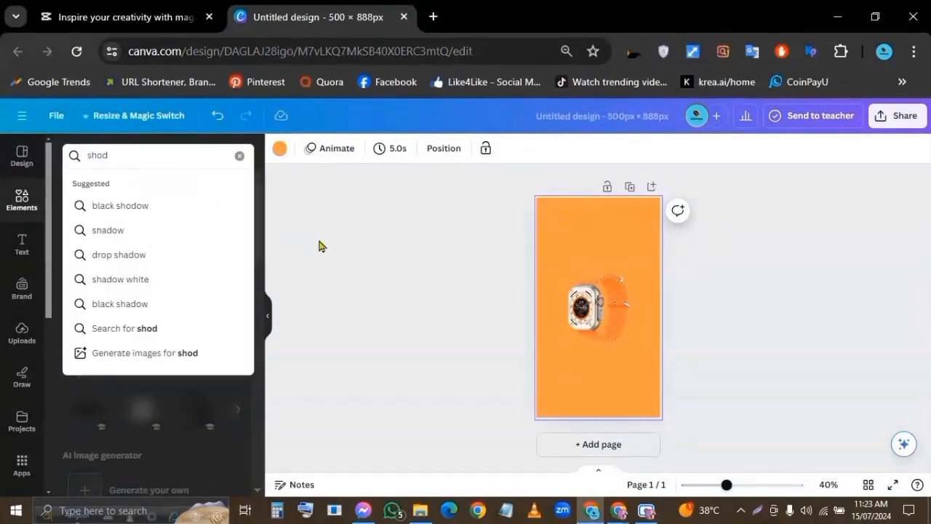
pyautogui.click(108, 231)
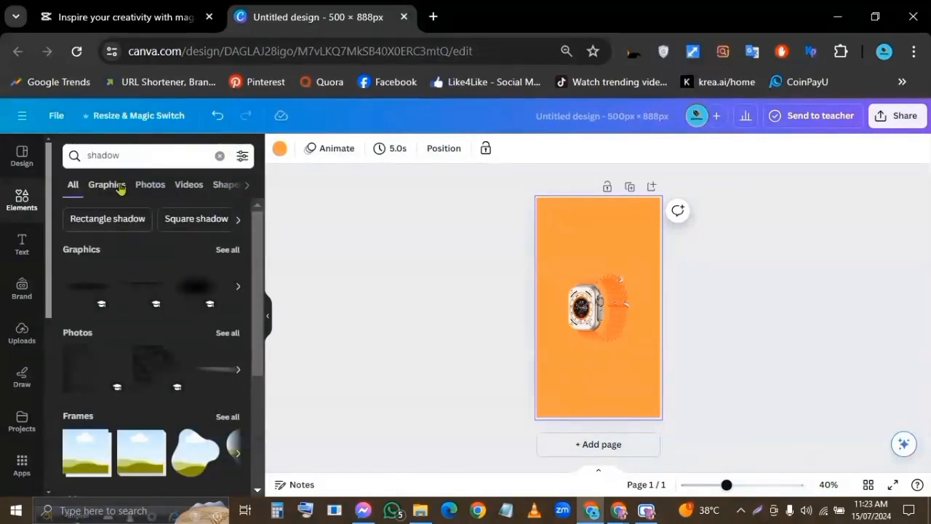
pyautogui.click(104, 190)
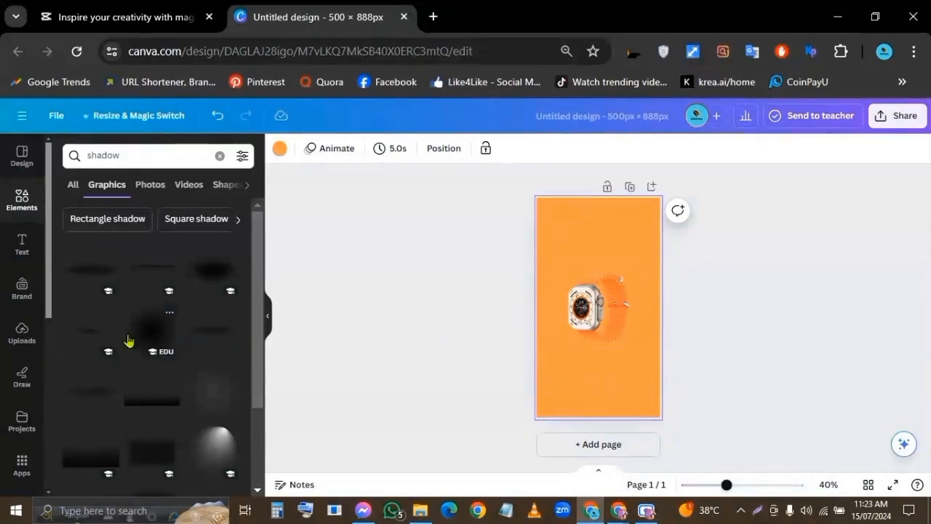
# Add the round soft black shadow graphic and enlarge it over the smartwatch to about 358 px square.
pyautogui.scroll(-3, 145, 432)
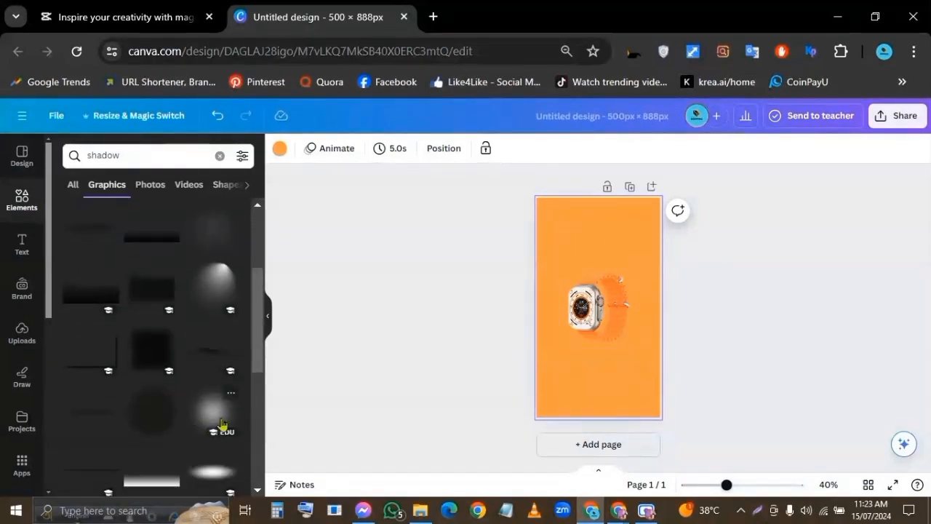
pyautogui.scroll(3, 222, 424)
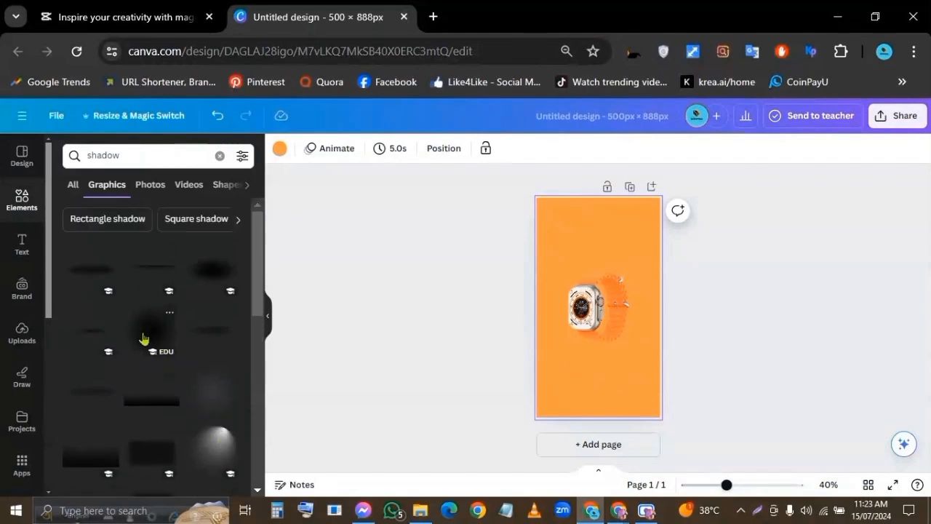
pyautogui.click(143, 338)
pyautogui.moveTo(555, 352); pyautogui.dragTo(553, 354)
pyautogui.moveTo(622, 279); pyautogui.dragTo(643, 261)
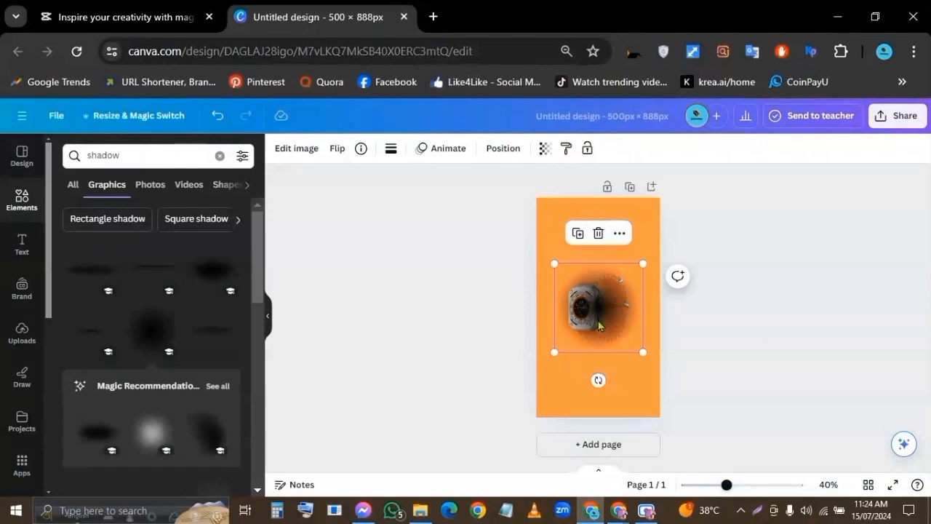
pyautogui.press('Print')
pyautogui.moveTo(448, 109)
pyautogui.mouseDown()
pyautogui.moveTo(551, 167)
pyautogui.moveTo(566, 189)
pyautogui.mouseUp()
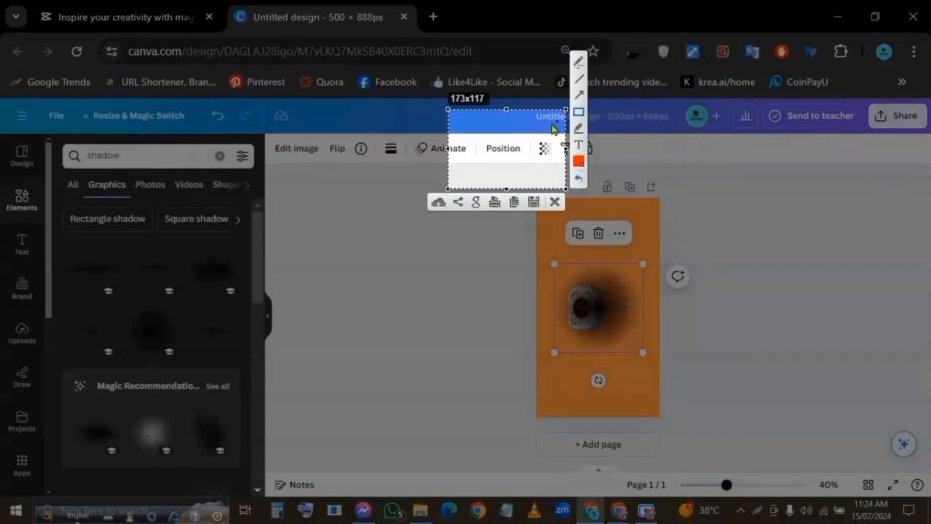
pyautogui.moveTo(478, 135); pyautogui.dragTo(523, 163)
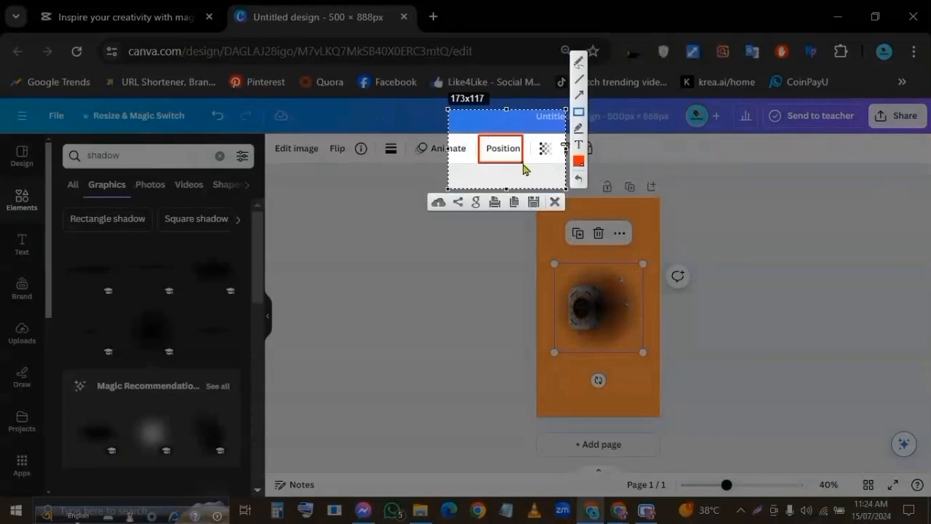
pyautogui.click(554, 201)
# Send the shadow graphic to the back so that it lies behind the smartwatch, and deselect it.
pyautogui.click(509, 150)
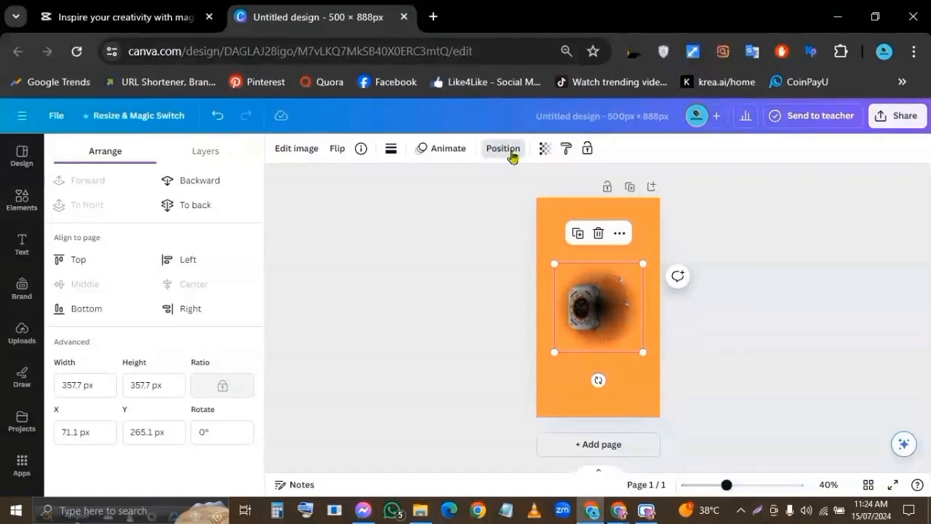
pyautogui.press('Print')
pyautogui.moveTo(41, 148); pyautogui.dragTo(309, 265)
pyautogui.click(322, 187)
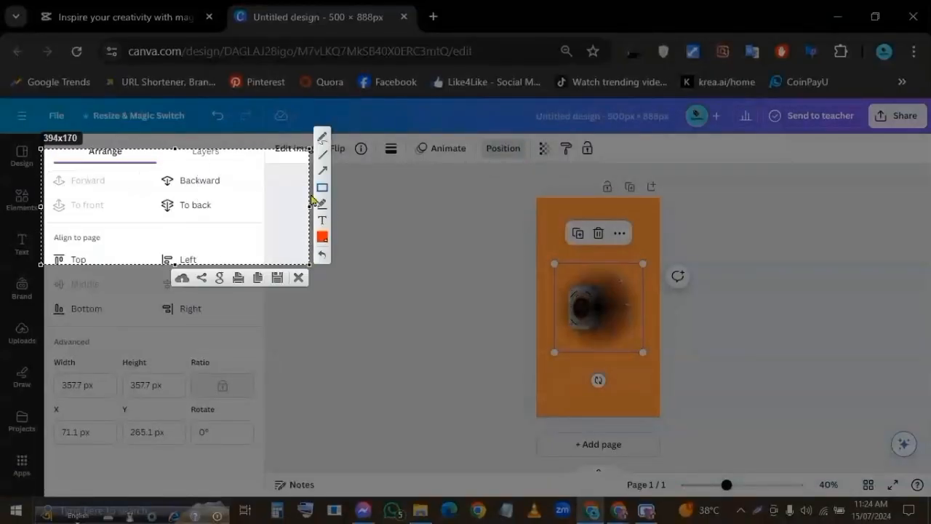
pyautogui.moveTo(151, 194)
pyautogui.mouseDown()
pyautogui.moveTo(268, 220)
pyautogui.moveTo(254, 215)
pyautogui.mouseUp()
pyautogui.click(298, 279)
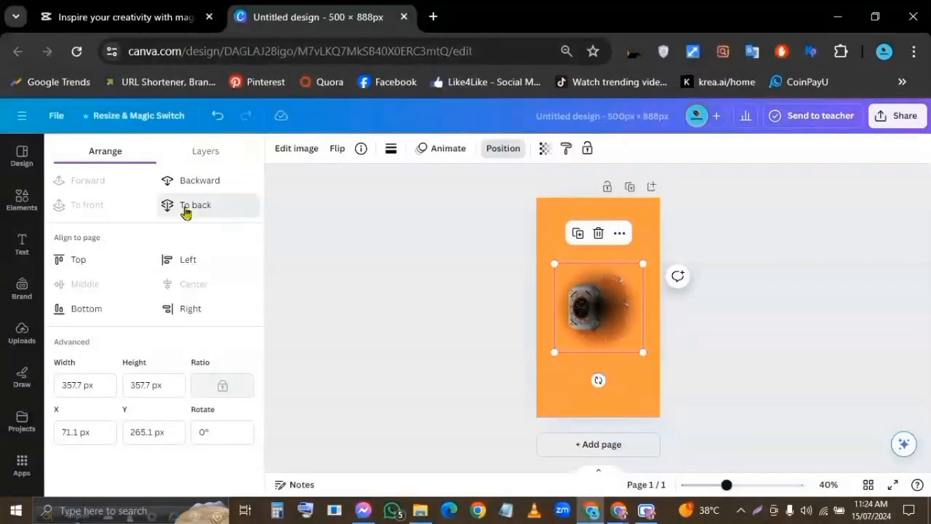
pyautogui.click(186, 209)
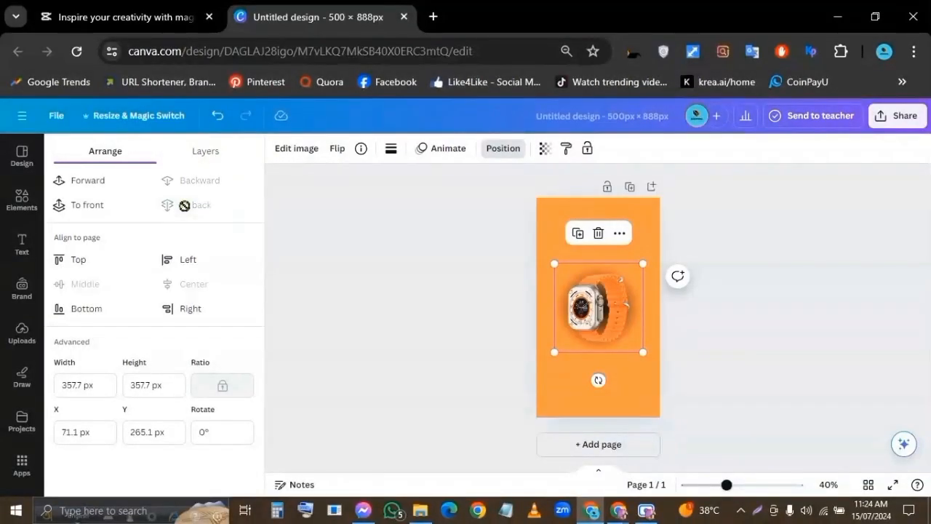
pyautogui.click(634, 220)
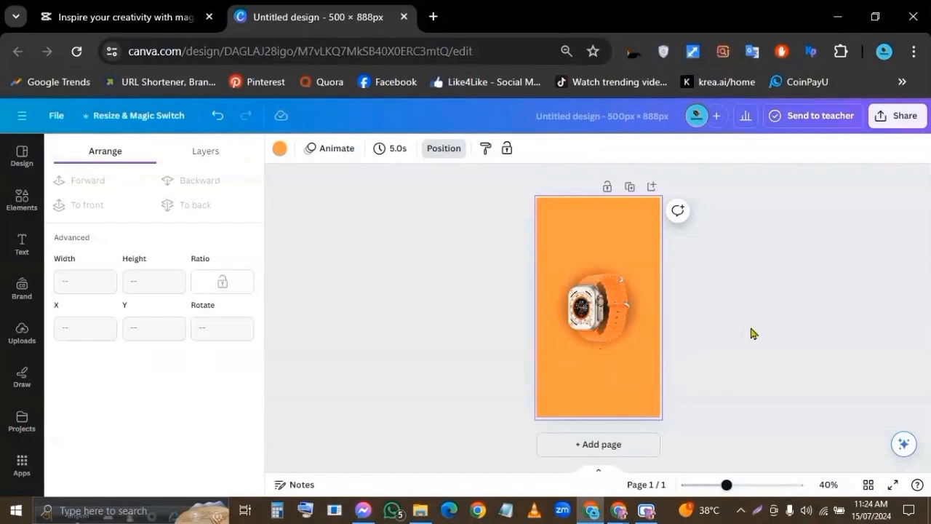
# Delete the black shadow graphic from behind the smartwatch and keep the watch centred on the page.
pyautogui.click(639, 309)
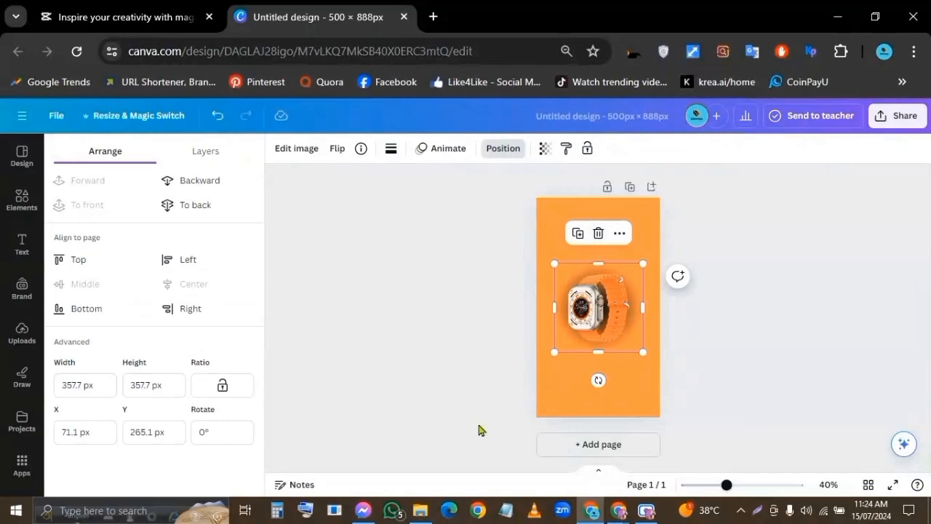
pyautogui.click(599, 233)
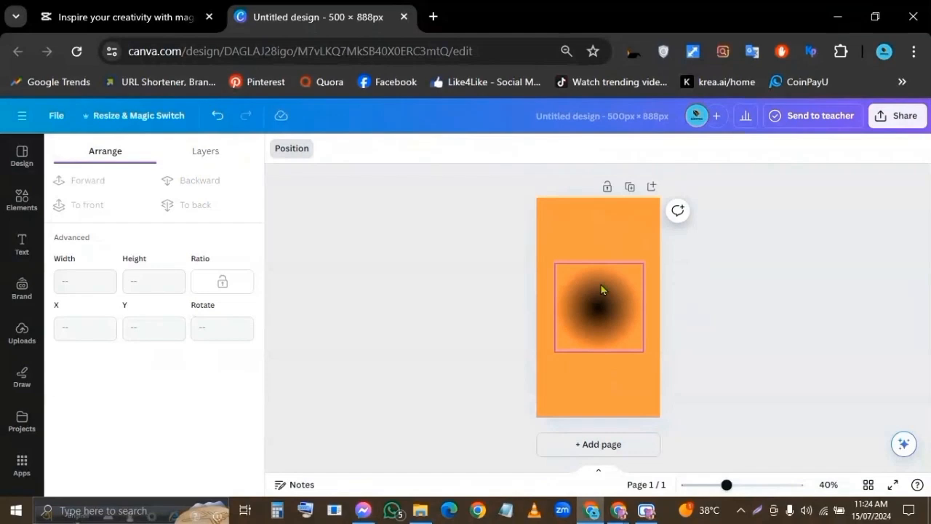
pyautogui.hotkey('ctrl', 'z')
pyautogui.click(615, 305)
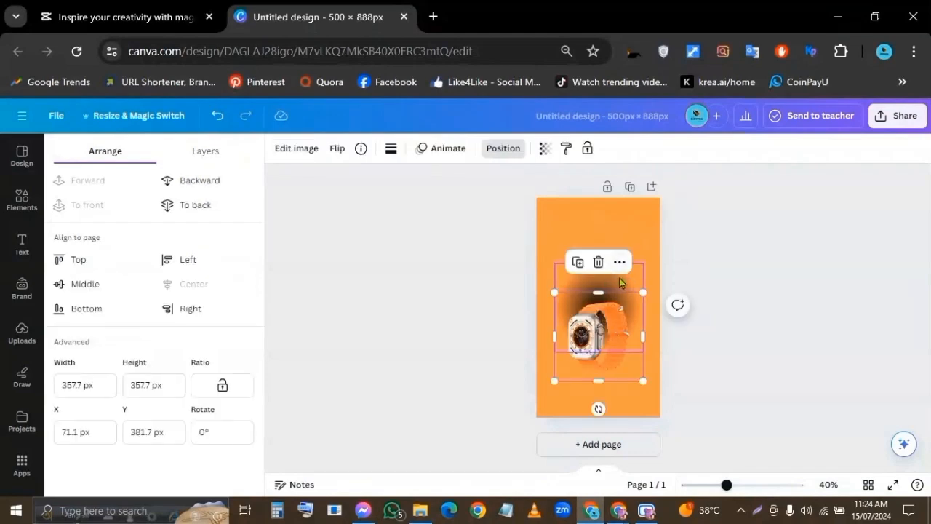
pyautogui.moveTo(626, 282); pyautogui.dragTo(602, 238)
pyautogui.moveTo(602, 334); pyautogui.dragTo(604, 317)
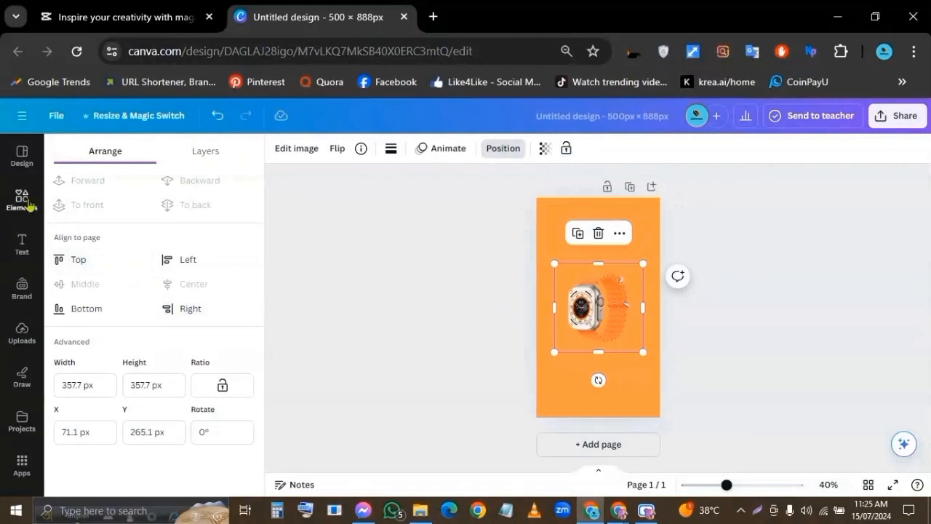
# Add the recently used soft white round glow graphic, enlarge it to about 624 px square and centre it over the smartwatch.
pyautogui.click(22, 200)
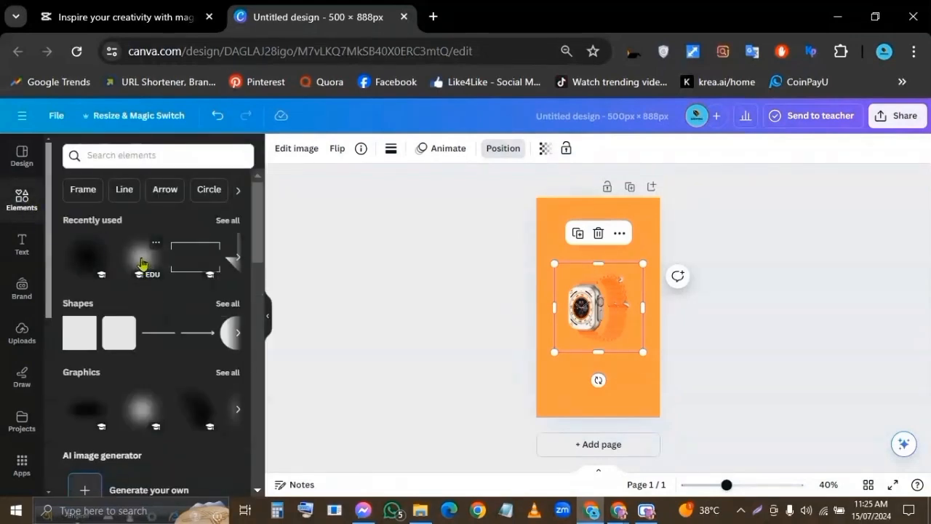
pyautogui.click(140, 262)
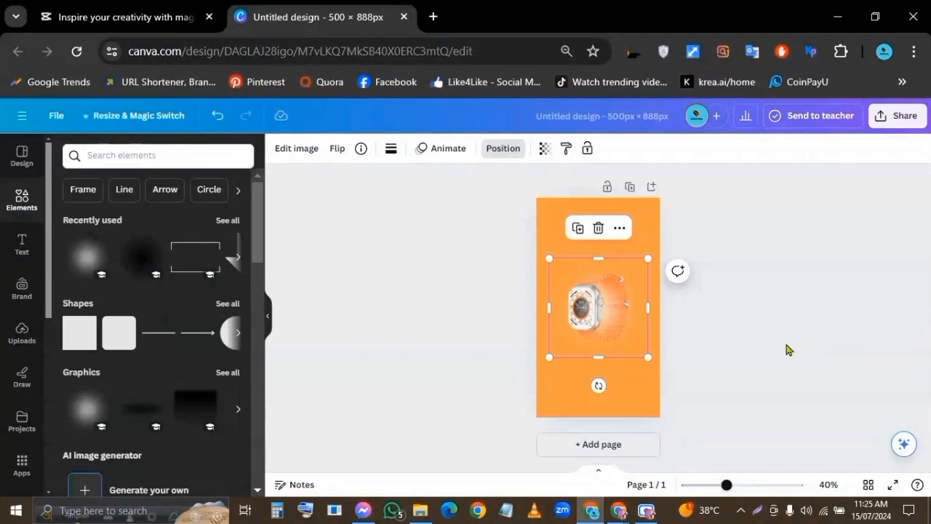
pyautogui.click(644, 394)
pyautogui.moveTo(598, 311); pyautogui.dragTo(605, 312)
pyautogui.moveTo(548, 364); pyautogui.dragTo(522, 390)
pyautogui.moveTo(647, 264); pyautogui.dragTo(676, 234)
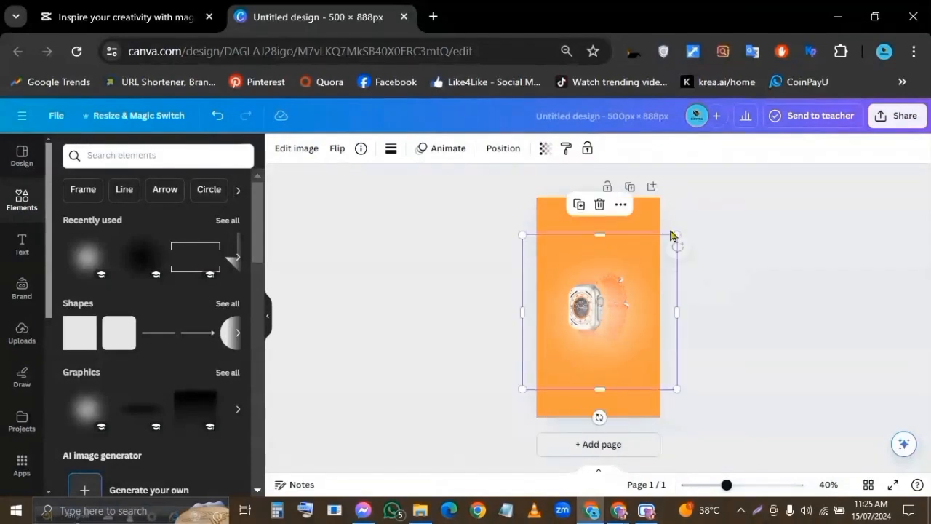
pyautogui.moveTo(636, 320)
pyautogui.mouseDown()
pyautogui.moveTo(626, 312)
pyautogui.moveTo(631, 318)
pyautogui.mouseUp()
# Send the white glow graphic to the back so that it lies behind the smartwatch, and deselect it.
pyautogui.click(502, 148)
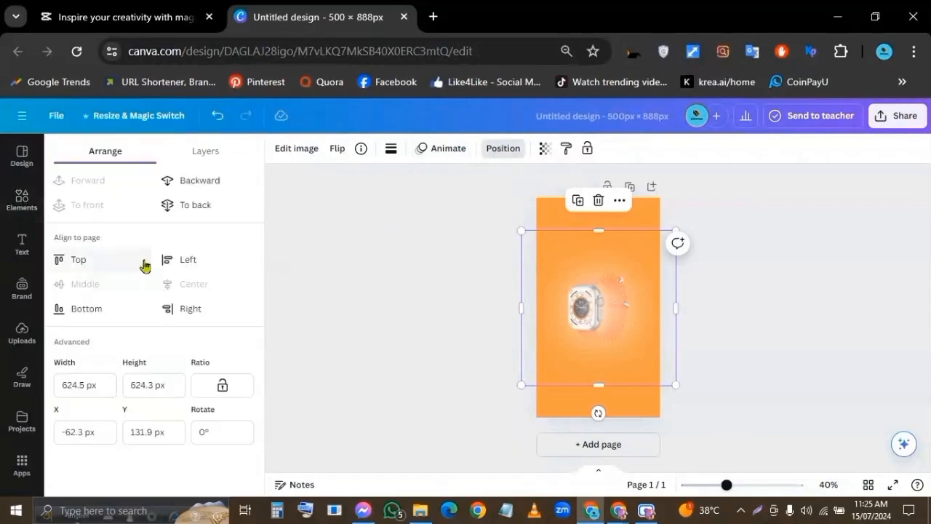
pyautogui.click(211, 206)
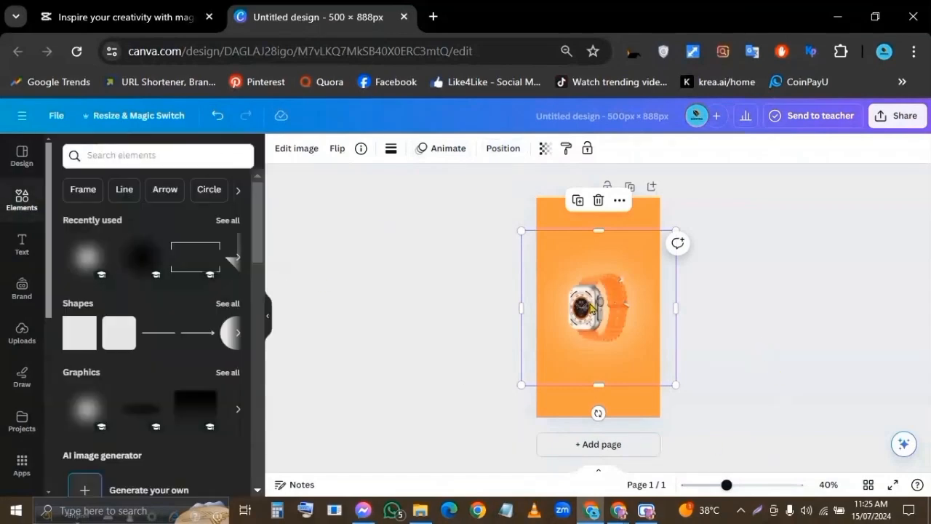
pyautogui.click(464, 277)
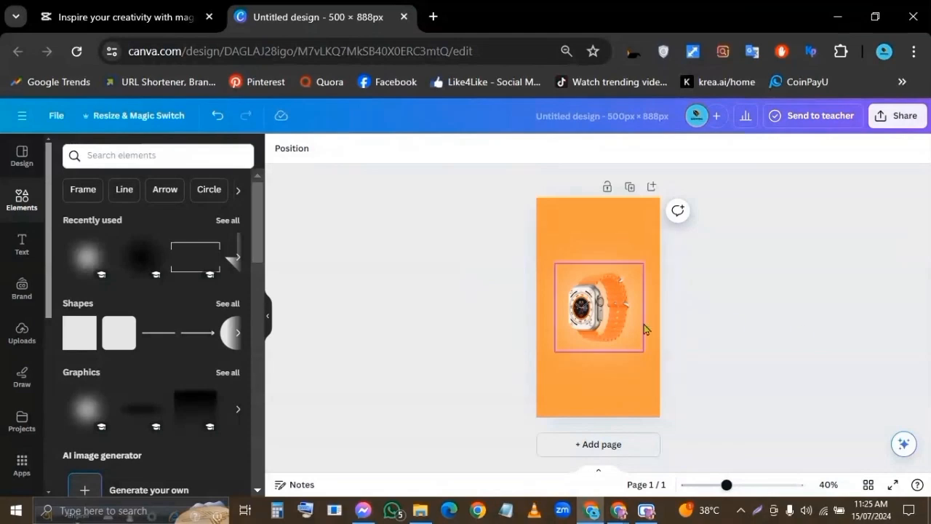
pyautogui.click(897, 117)
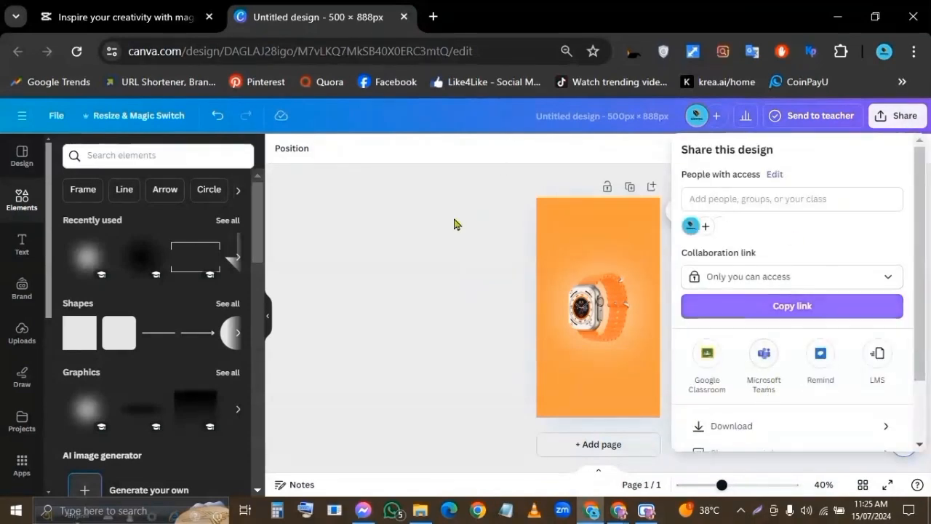
pyautogui.click(509, 211)
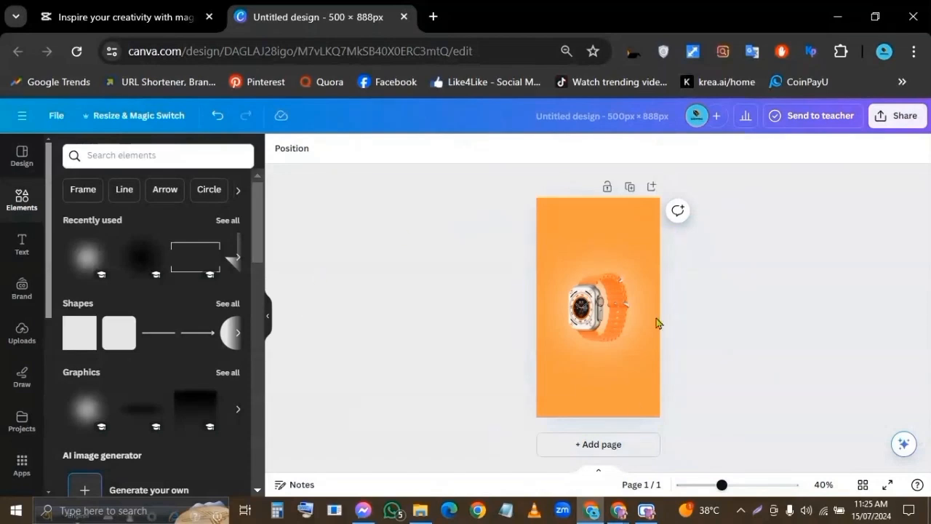
pyautogui.moveTo(550, 212); pyautogui.dragTo(630, 372)
pyautogui.click(566, 201)
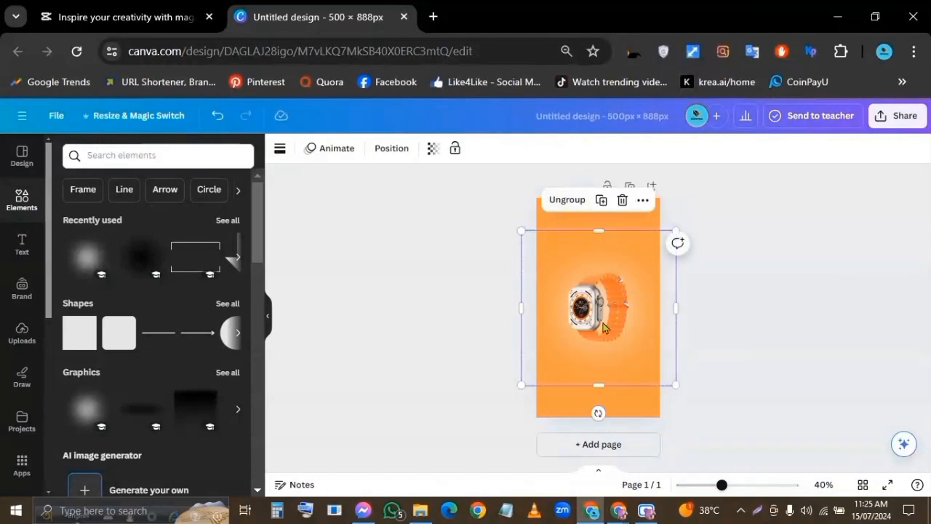
pyautogui.click(704, 379)
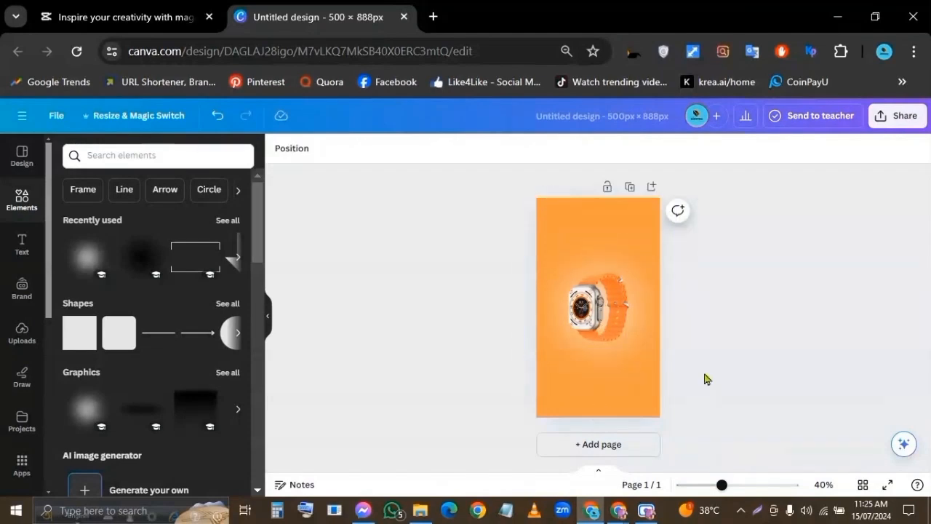
pyautogui.click(896, 117)
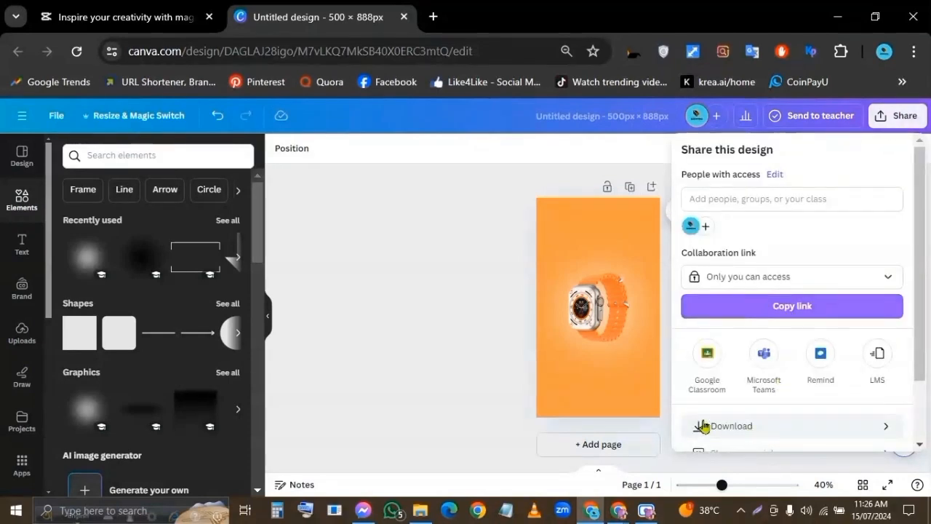
pyautogui.scroll(-1, 809, 318)
pyautogui.click(416, 242)
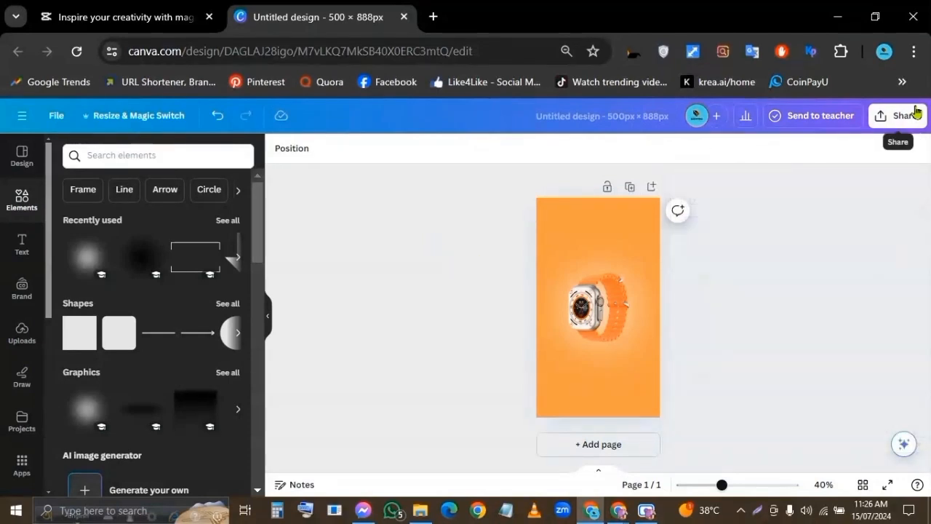
pyautogui.press('super+shift+s')
pyautogui.moveTo(841, 95); pyautogui.dragTo(929, 219)
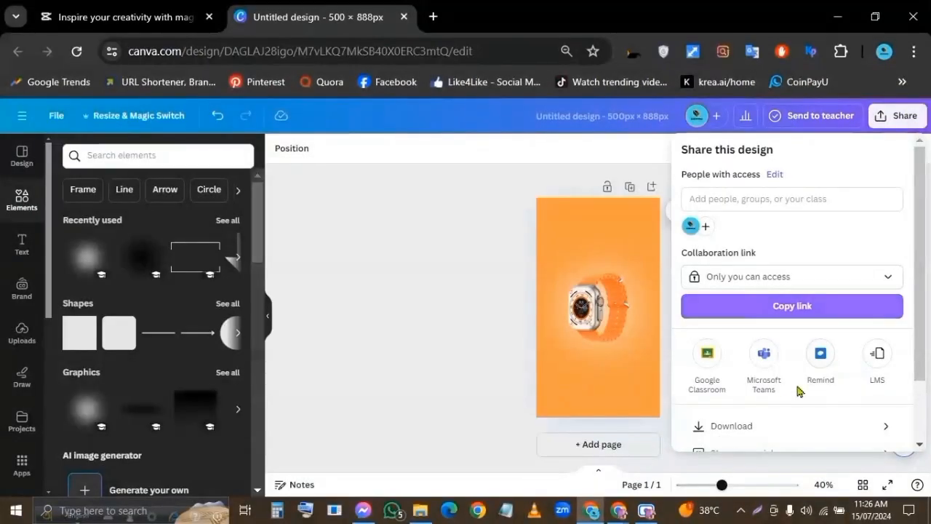
pyautogui.scroll(-1, 769, 410)
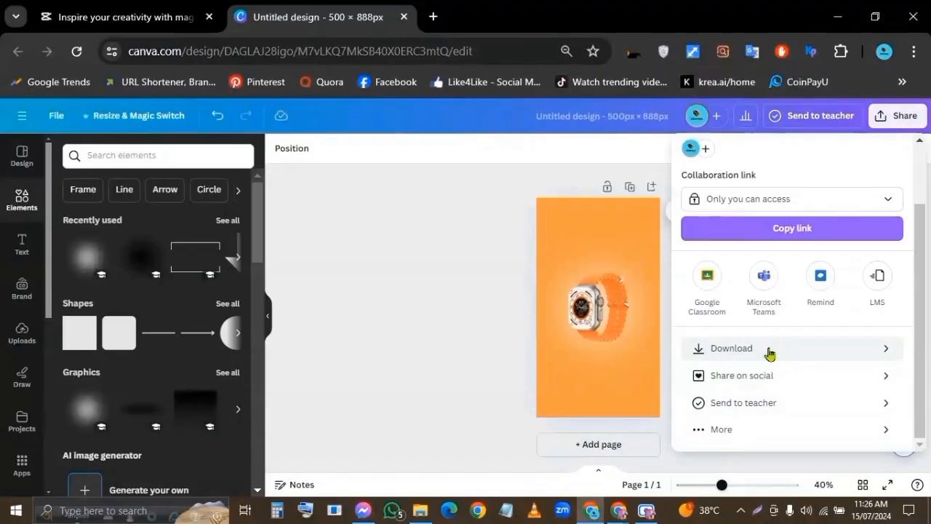
pyautogui.press('Print')
pyautogui.moveTo(642, 311); pyautogui.dragTo(912, 371)
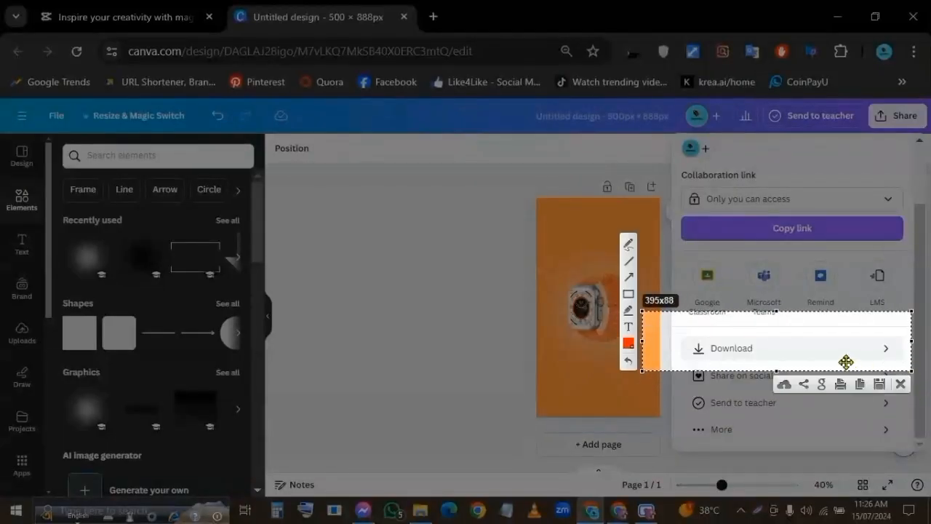
pyautogui.click(901, 383)
# Download the finished design as a PNG at its original 500 × 888 px size and dismiss the sharing options.
pyautogui.click(791, 355)
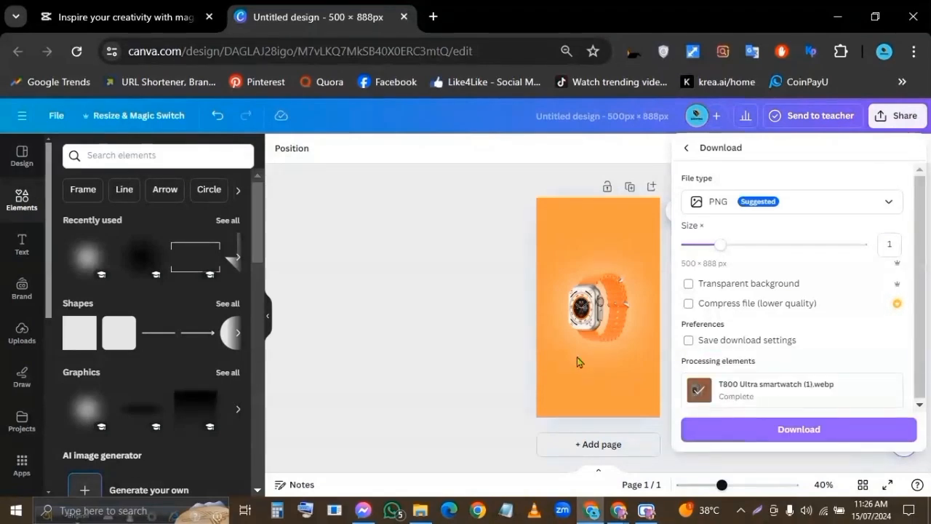
pyautogui.click(873, 203)
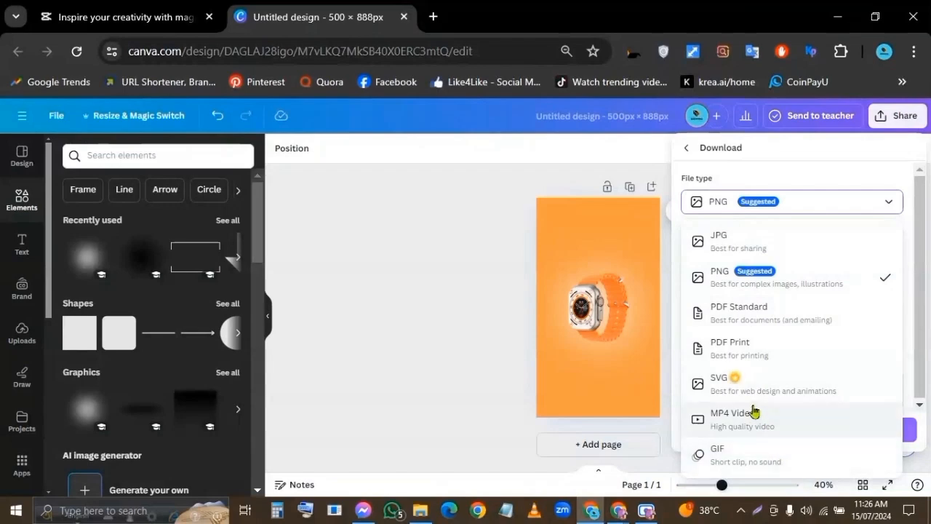
pyautogui.click(785, 283)
pyautogui.click(807, 432)
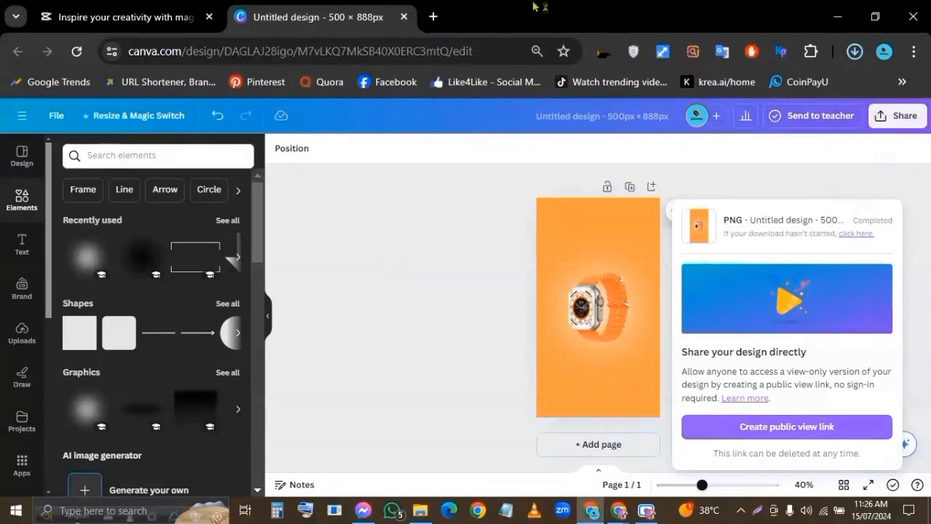
pyautogui.click(825, 187)
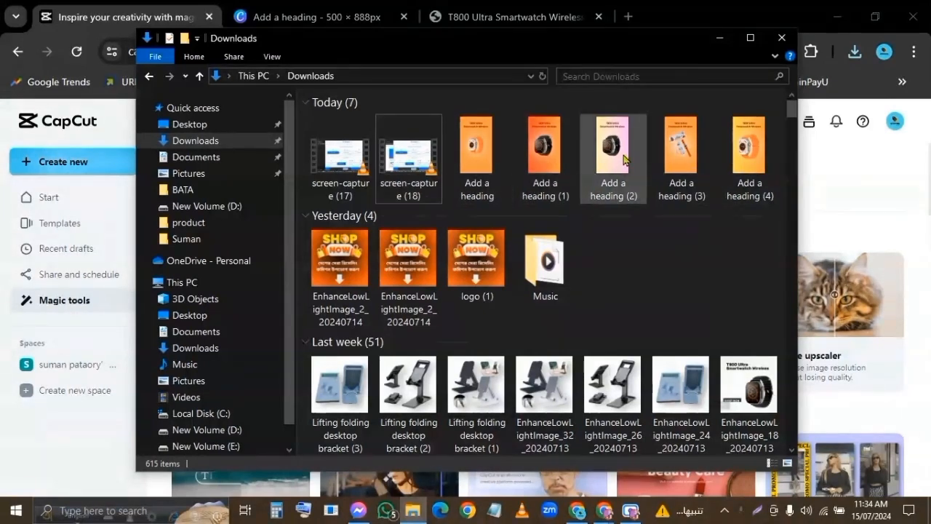
# Switch to CapCut's Magic tools page and locate the Clips to video tool under Create with AI.
pyautogui.click(675, 10)
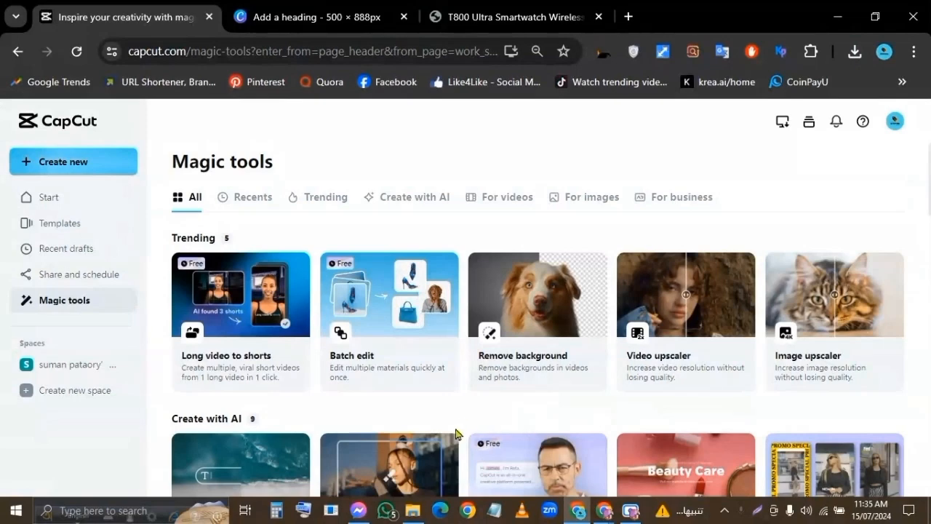
pyautogui.scroll(-1, 466, 422)
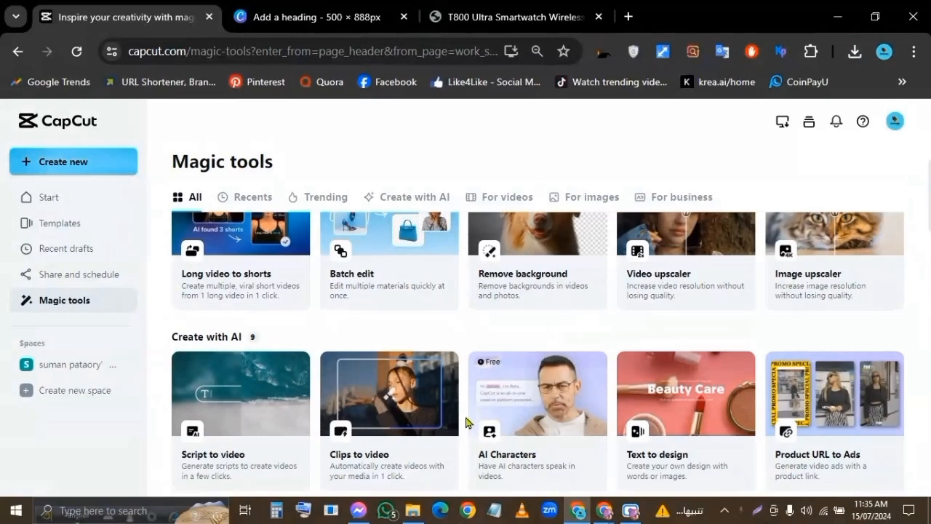
pyautogui.scroll(-1, 466, 422)
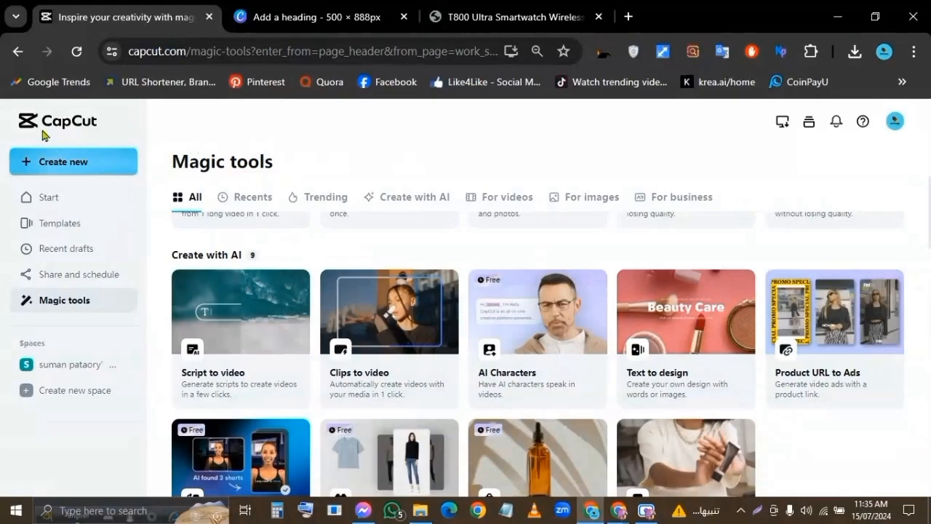
pyautogui.press('Print')
pyautogui.moveTo(3, 4); pyautogui.dragTo(887, 490)
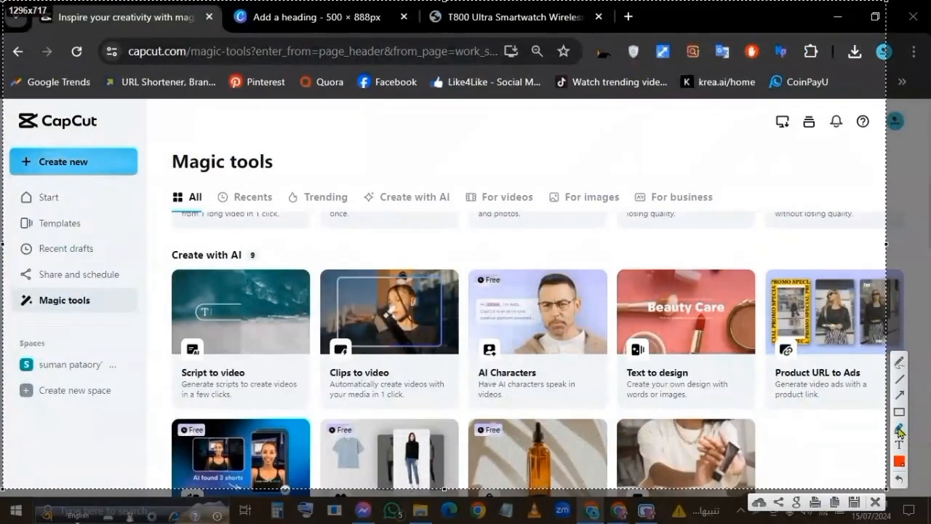
pyautogui.moveTo(313, 260)
pyautogui.mouseDown()
pyautogui.moveTo(444, 367)
pyautogui.moveTo(464, 419)
pyautogui.mouseUp()
pyautogui.moveTo(325, 366); pyautogui.dragTo(454, 406)
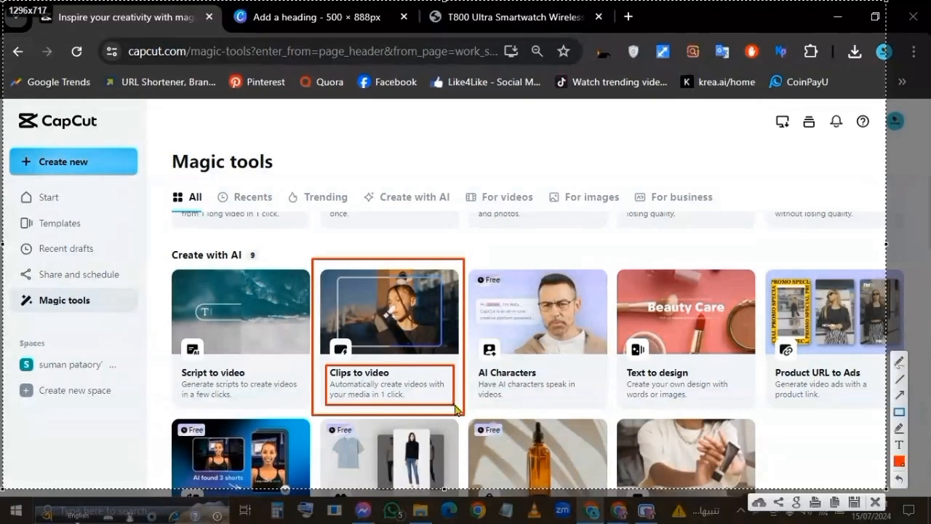
pyautogui.click(875, 502)
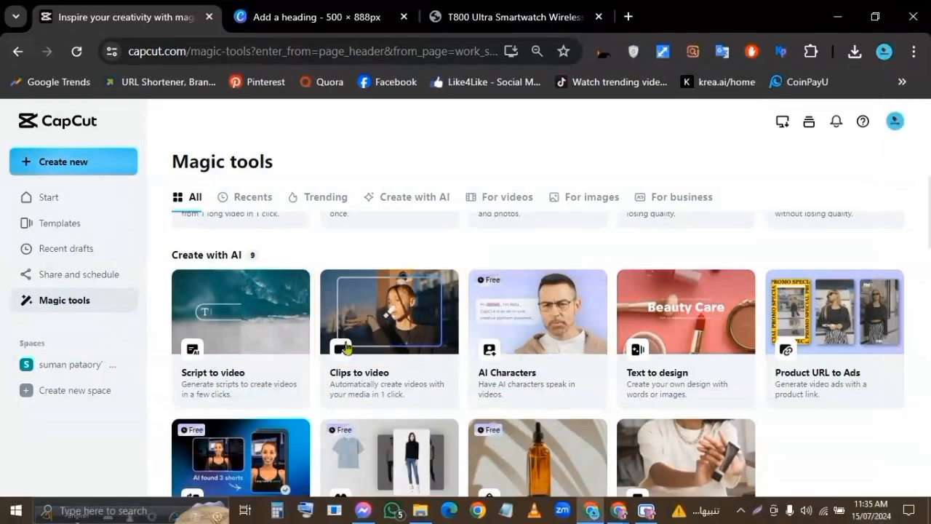
# Upload the five "Add a heading" images from the device's Downloads folder to Clips to video and place the larger orange-strap smartwatch image first.
pyautogui.click(386, 314)
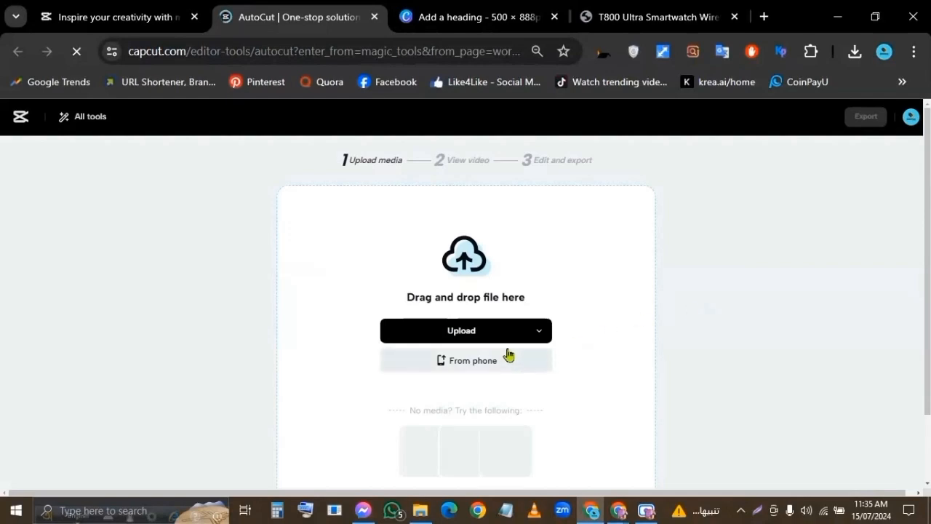
pyautogui.click(439, 332)
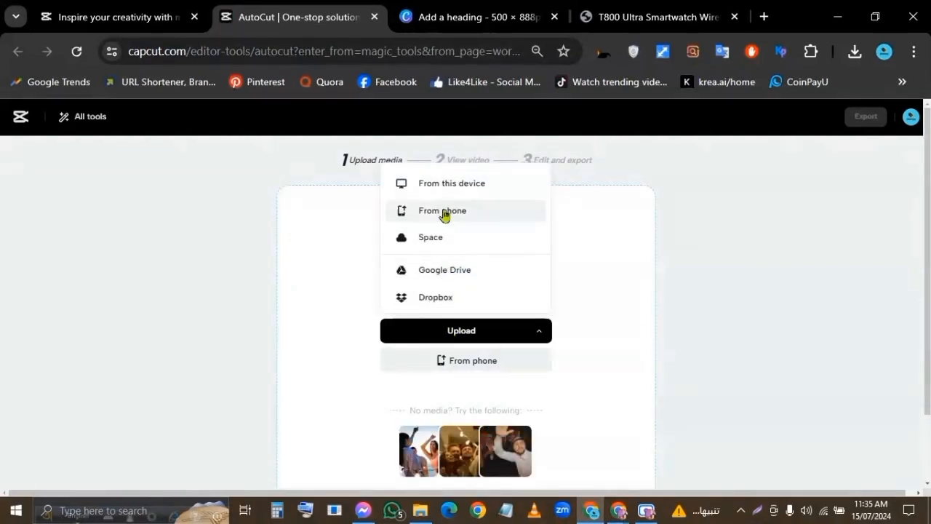
pyautogui.click(449, 187)
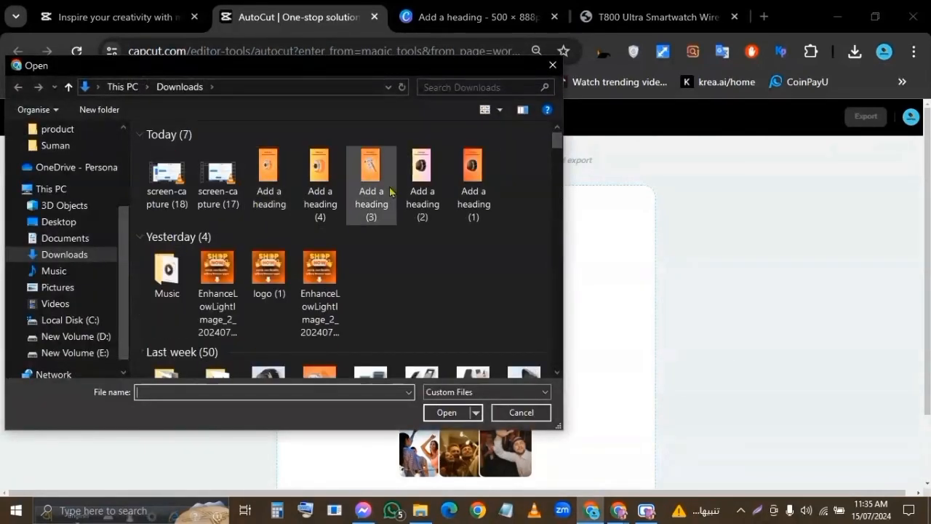
pyautogui.moveTo(500, 173); pyautogui.dragTo(251, 222)
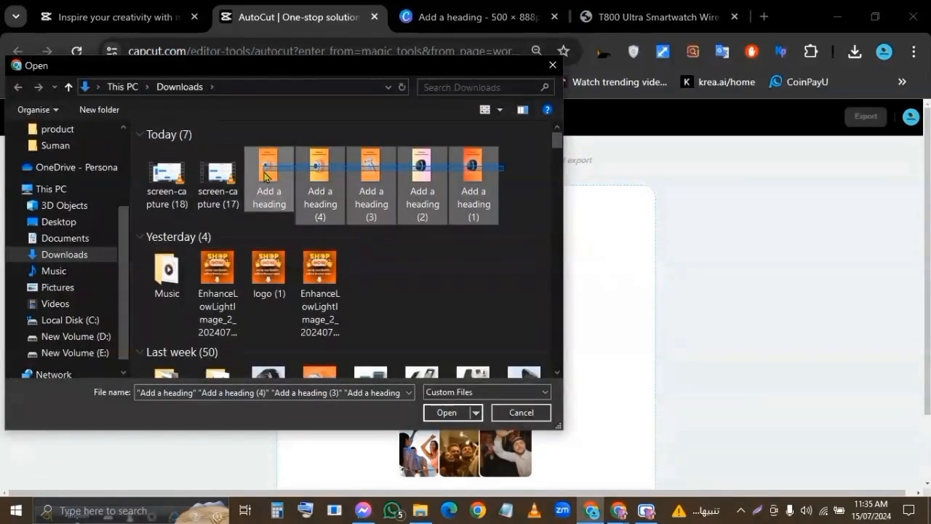
pyautogui.click(445, 413)
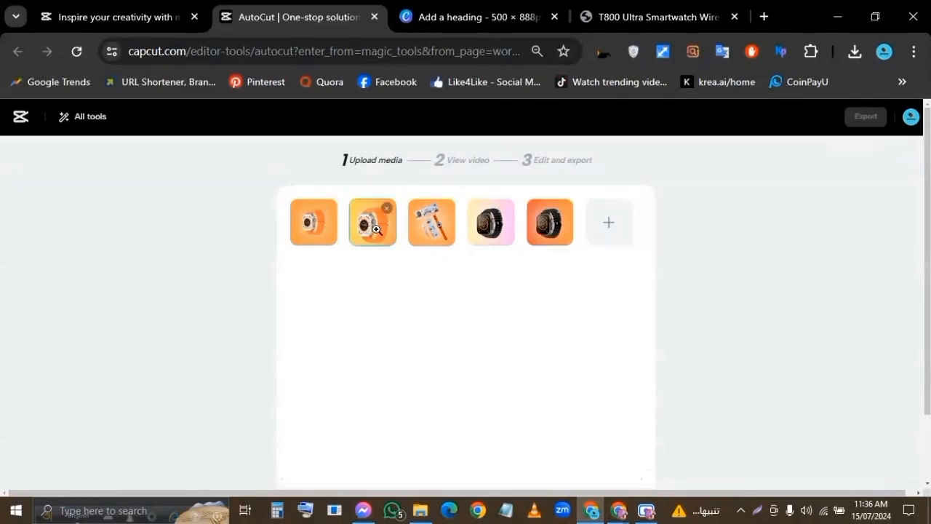
pyautogui.moveTo(379, 229); pyautogui.dragTo(321, 226)
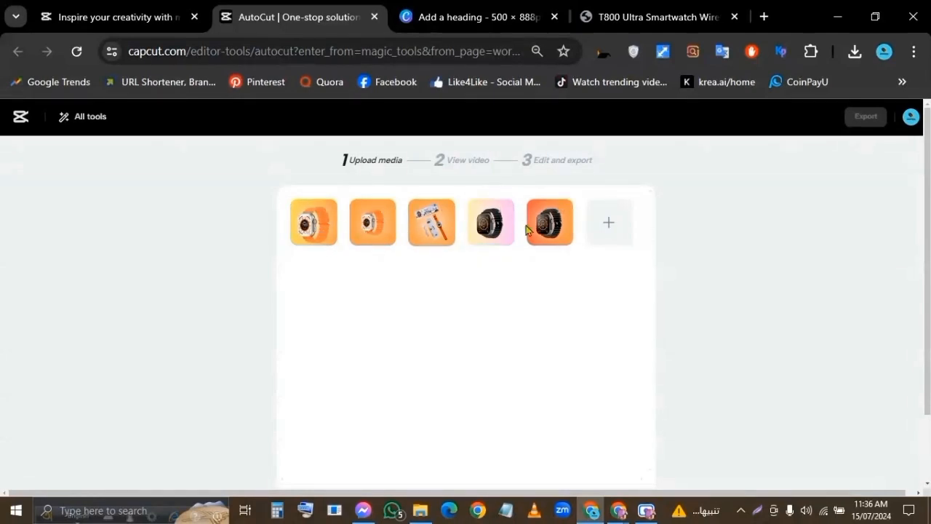
# Leave the video duration at Any, choose the 9:16 aspect ratio, and generate the video from the five images.
pyautogui.scroll(-2, 524, 341)
pyautogui.click(435, 428)
pyautogui.click(528, 428)
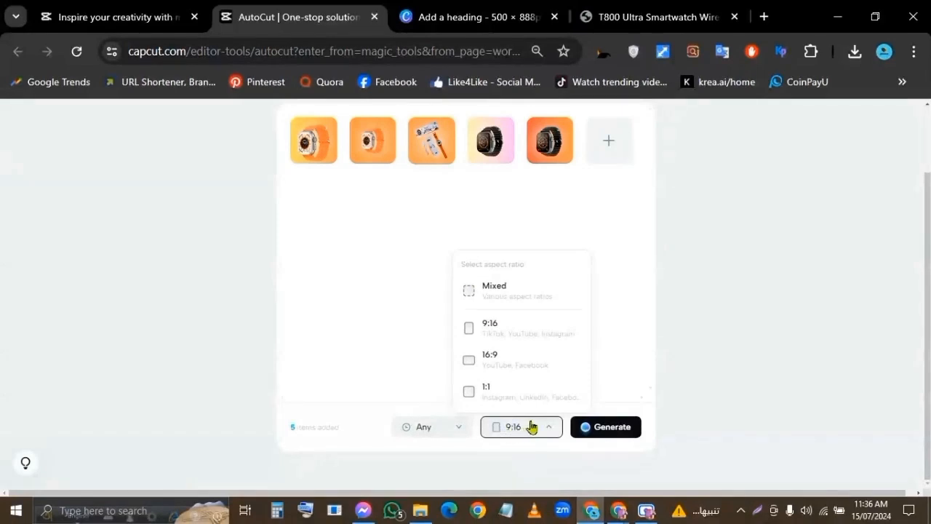
pyautogui.click(618, 252)
pyautogui.click(538, 427)
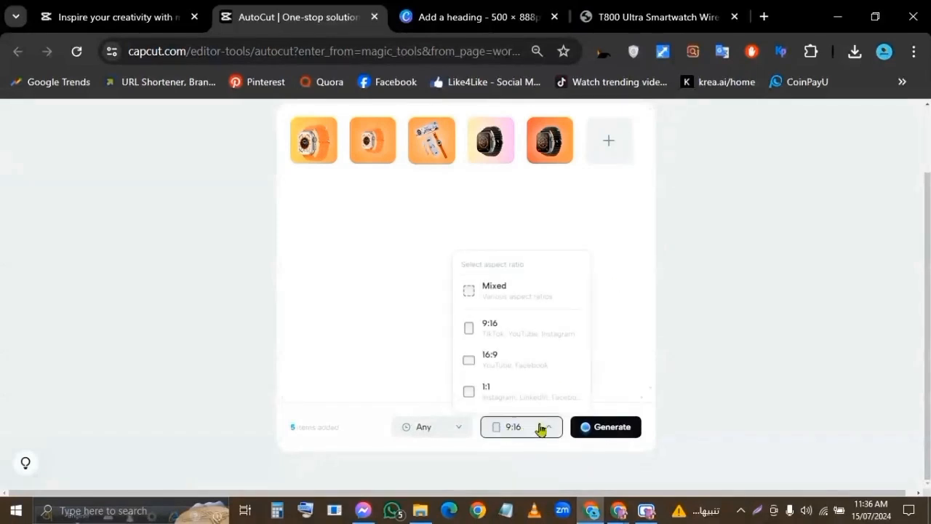
pyautogui.click(507, 331)
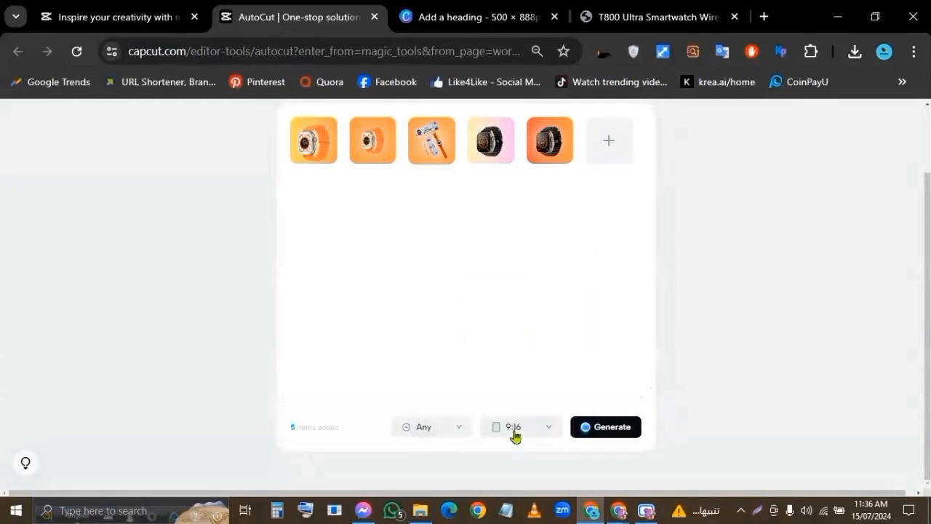
pyautogui.click(514, 434)
pyautogui.click(523, 333)
pyautogui.click(618, 428)
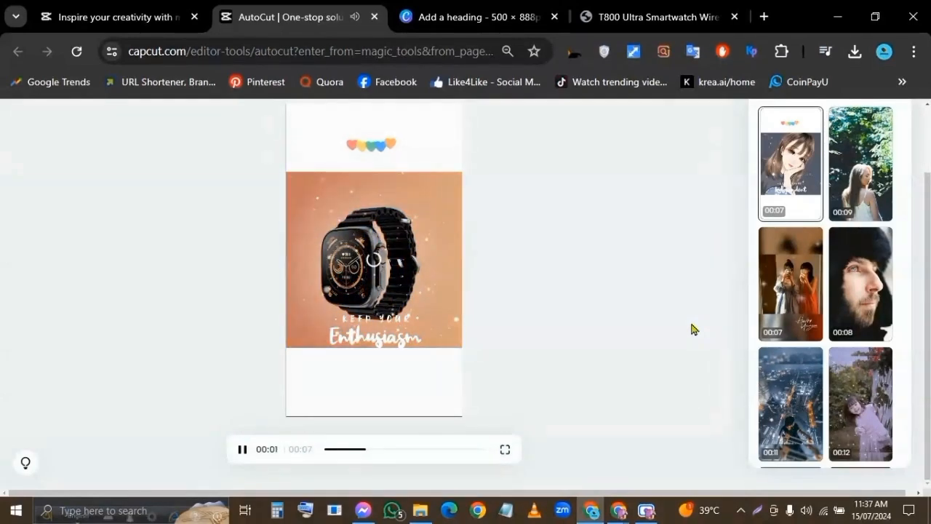
# Examine the first generated video's preview and the alternative templates offered under Generated videos.
pyautogui.scroll(2, 693, 329)
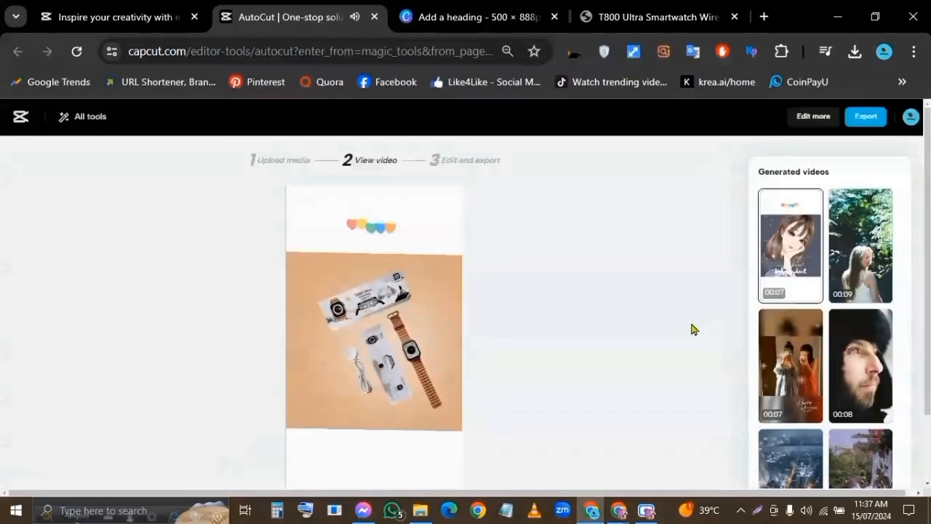
pyautogui.scroll(-2, 692, 329)
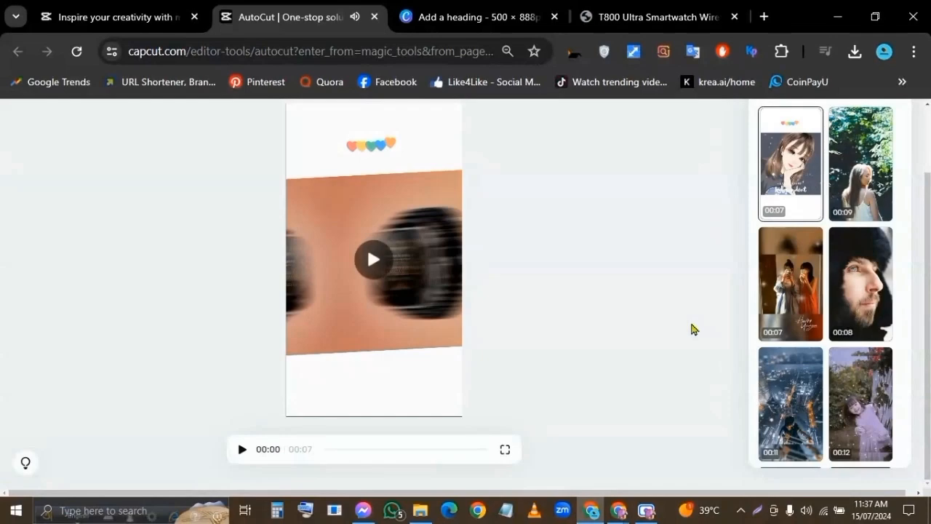
pyautogui.scroll(2, 674, 333)
pyautogui.scroll(-2, 674, 332)
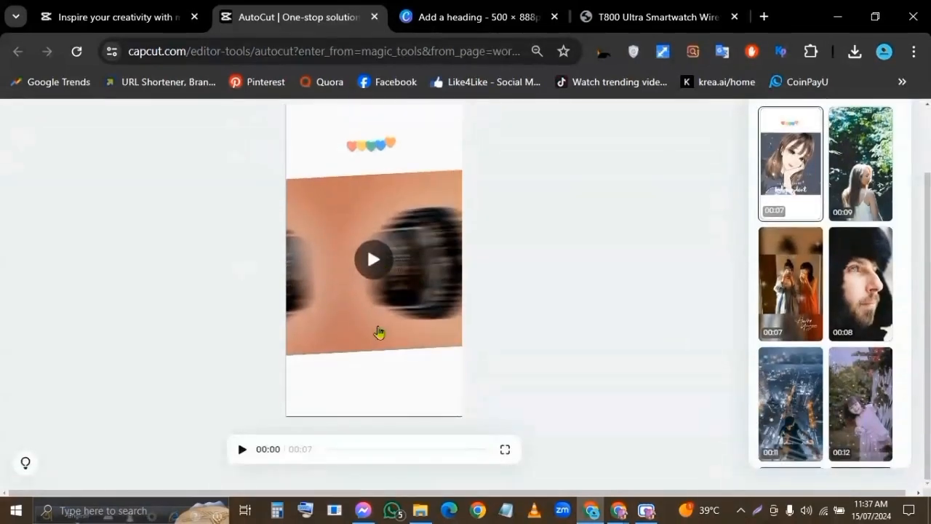
pyautogui.scroll(2, 408, 243)
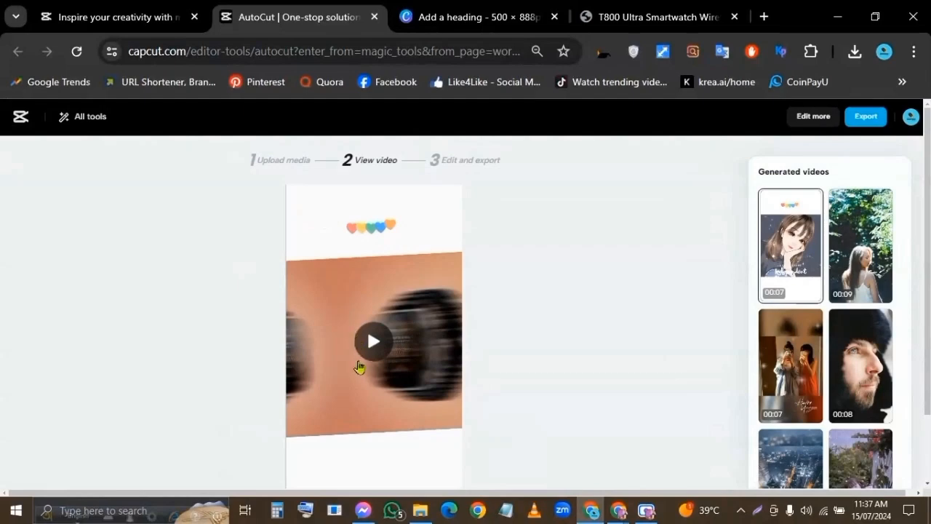
pyautogui.scroll(-2, 360, 368)
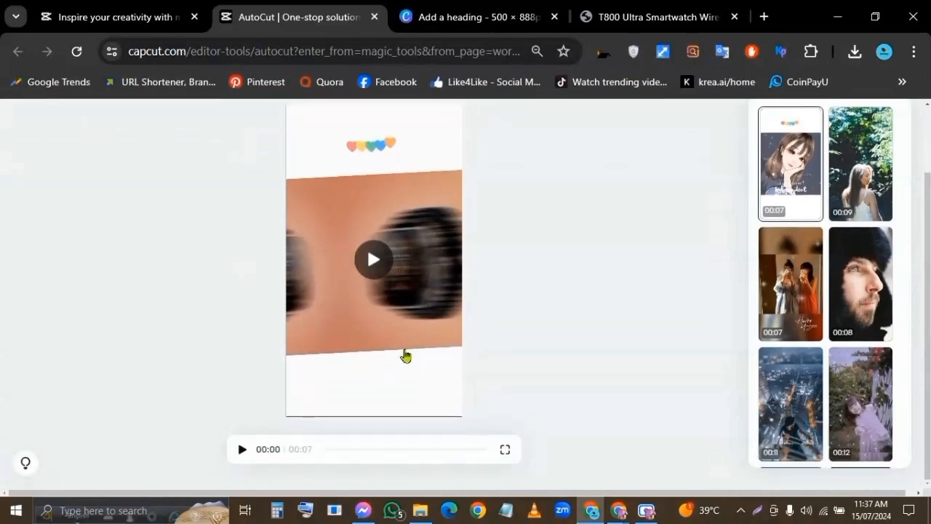
pyautogui.scroll(2, 403, 356)
pyautogui.moveTo(838, 258)
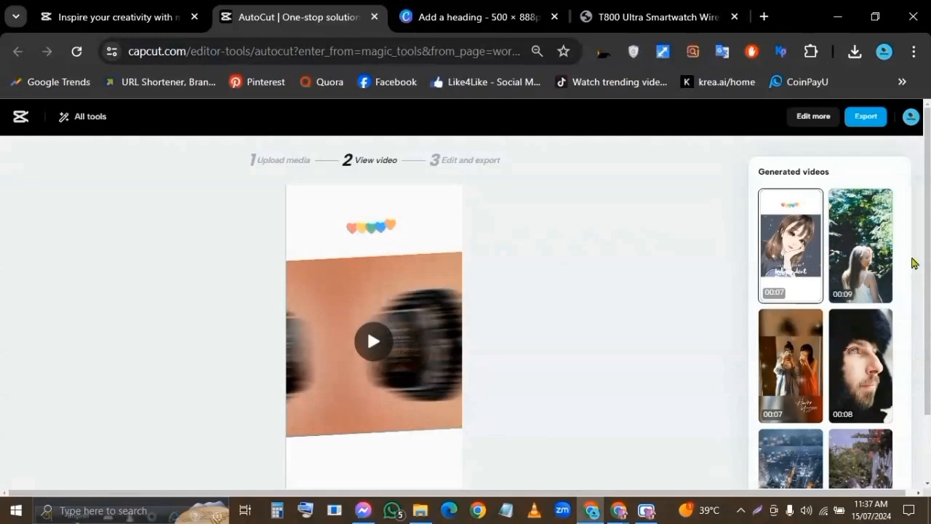
pyautogui.moveTo(806, 422)
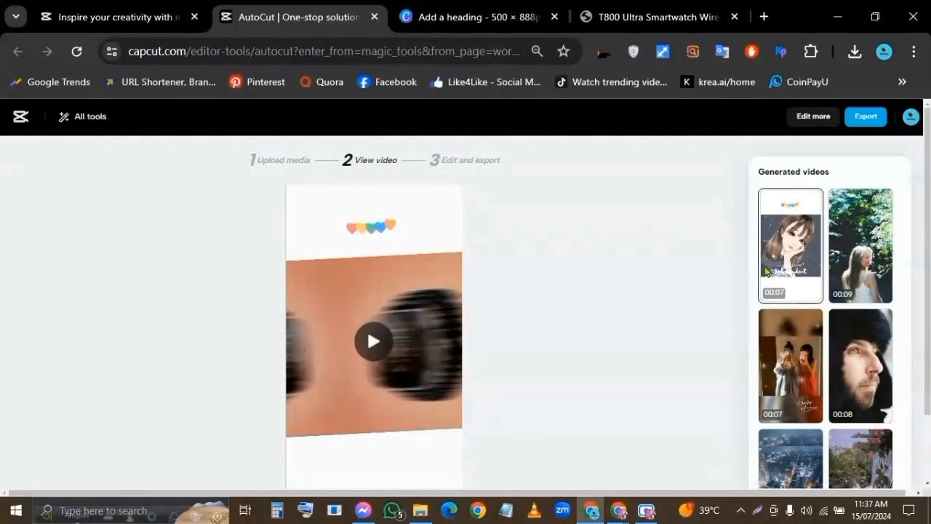
# Generate the 00:09 version from the template showing a woman in front of green trees and view its preview.
pyautogui.click(876, 250)
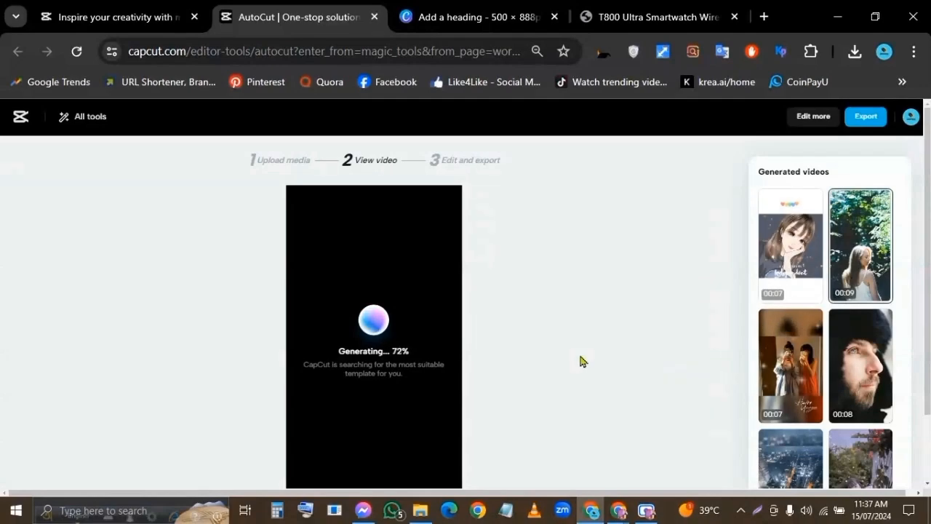
pyautogui.scroll(-1, 580, 356)
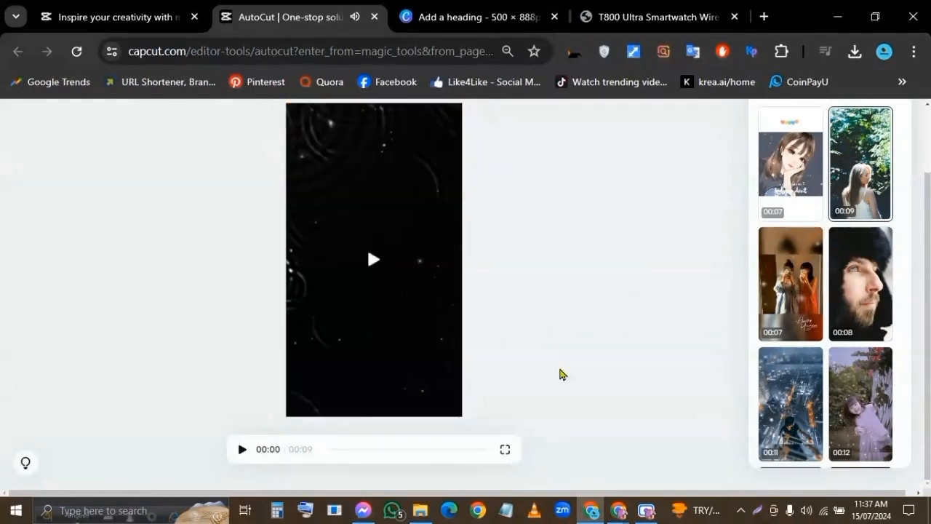
pyautogui.scroll(1, 561, 374)
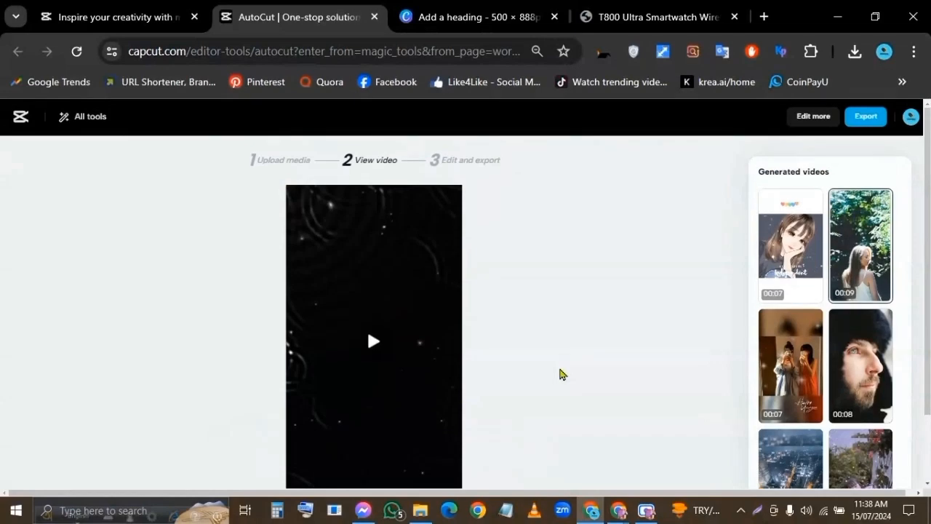
# Look through the whole Generated videos list for other available templates.
pyautogui.scroll(-6, 802, 370)
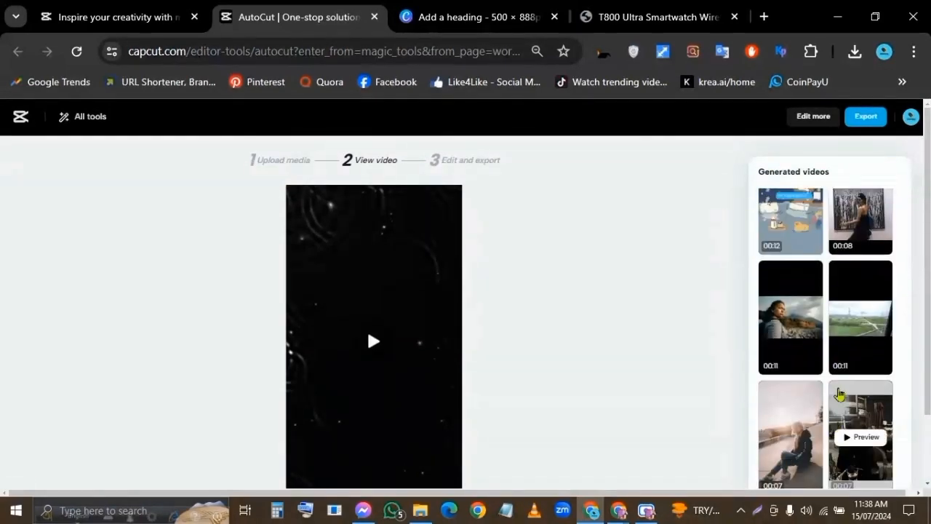
pyautogui.scroll(-5, 821, 371)
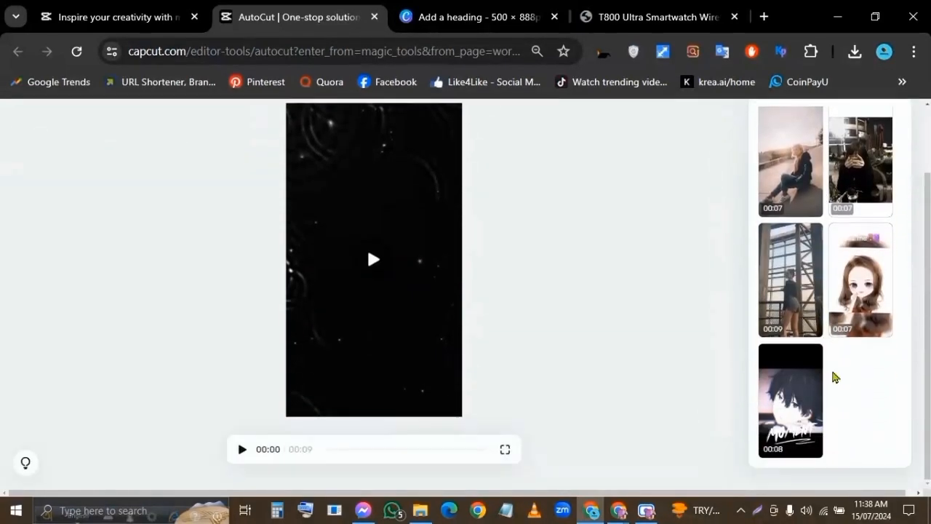
pyautogui.scroll(-5, 812, 271)
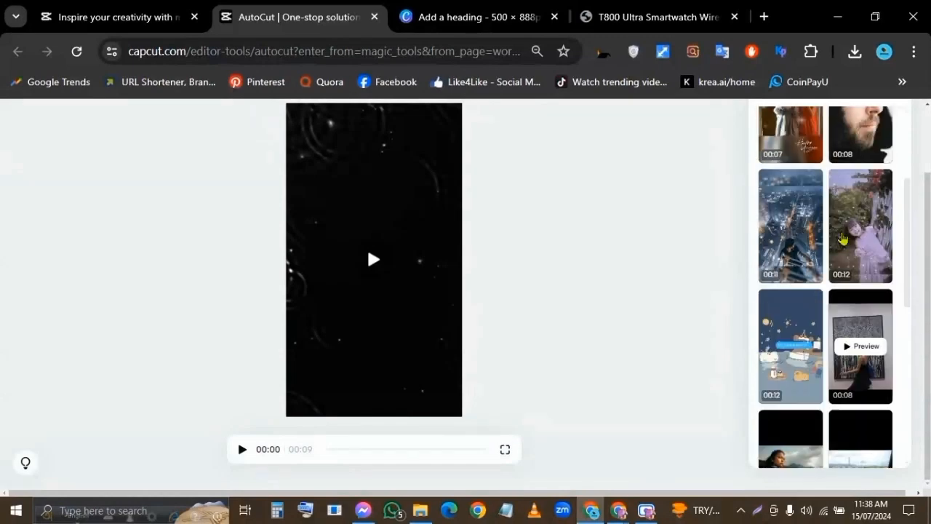
pyautogui.scroll(3, 812, 270)
pyautogui.scroll(-2, 318, 374)
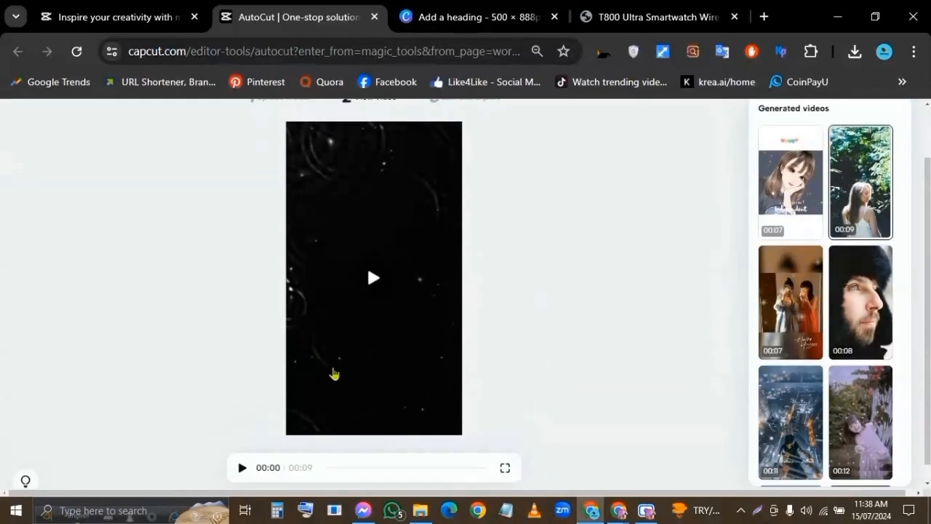
pyautogui.scroll(2, 473, 367)
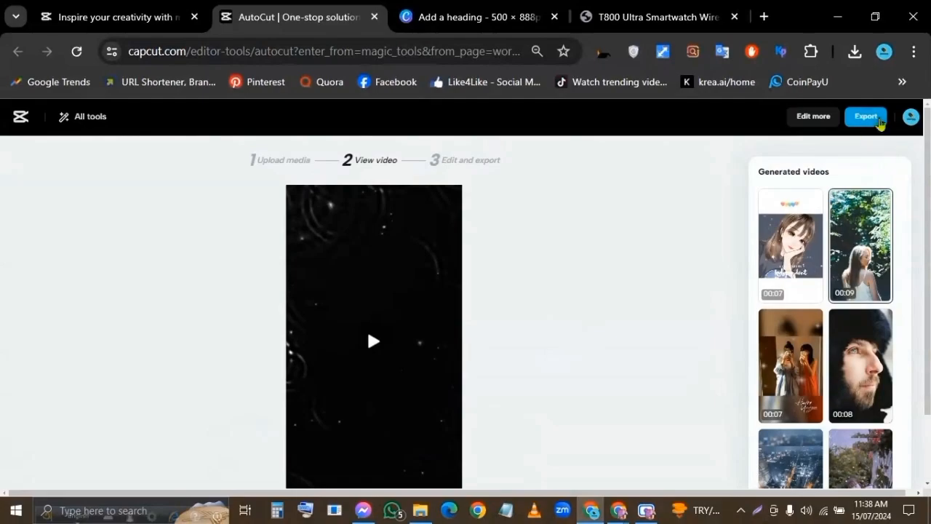
pyautogui.press('Print')
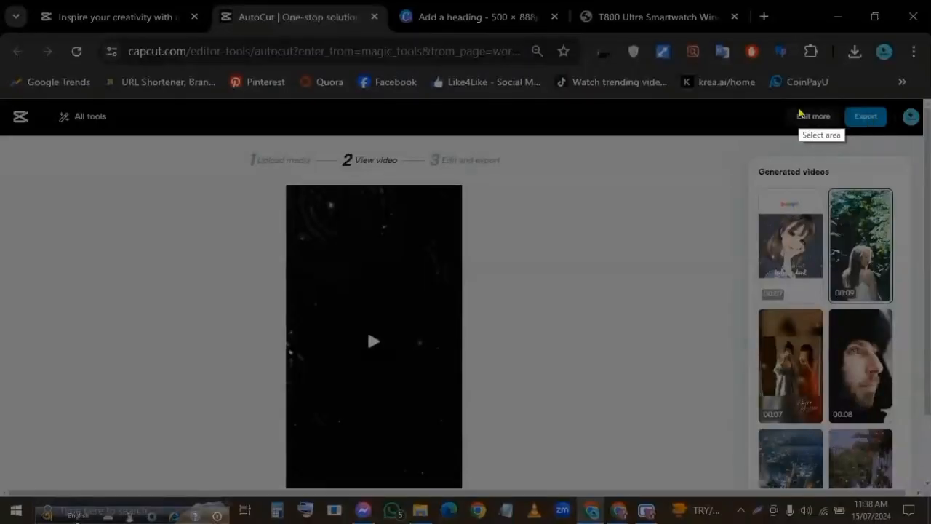
pyautogui.moveTo(798, 91)
pyautogui.mouseDown()
pyautogui.moveTo(922, 214)
pyautogui.moveTo(923, 237)
pyautogui.mouseUp()
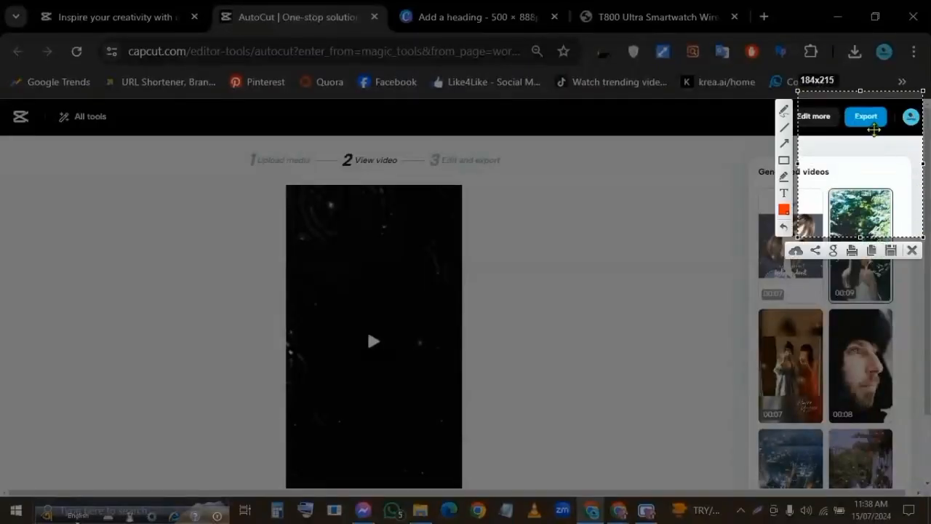
pyautogui.click(914, 250)
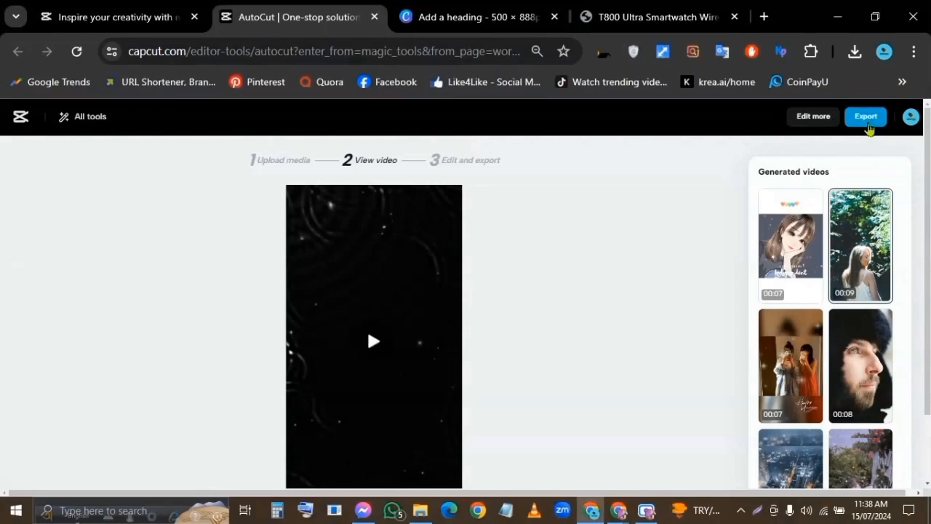
# Open the export settings, keep the name AutoCut_20240715 and choose the 720p resolution.
pyautogui.click(866, 116)
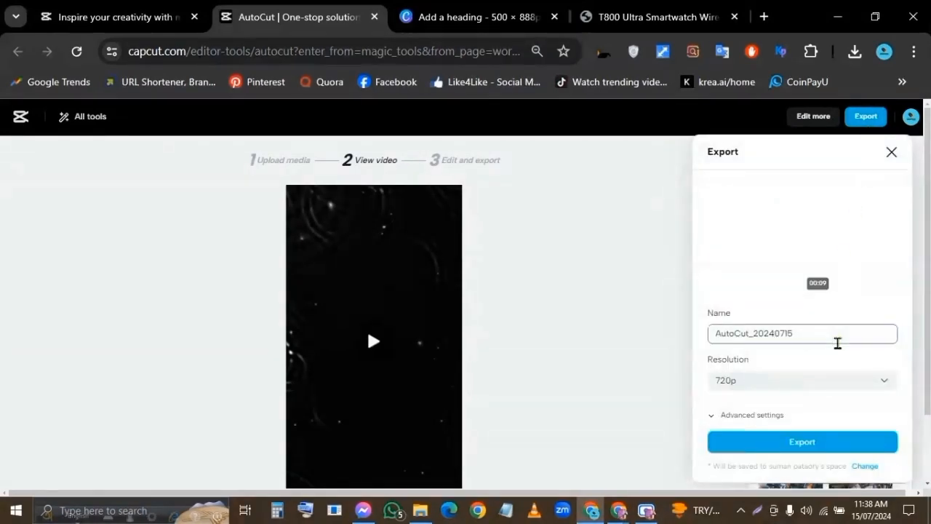
pyautogui.moveTo(710, 336); pyautogui.dragTo(676, 342)
pyautogui.click(843, 331)
pyautogui.click(831, 333)
pyautogui.moveTo(832, 333); pyautogui.dragTo(701, 339)
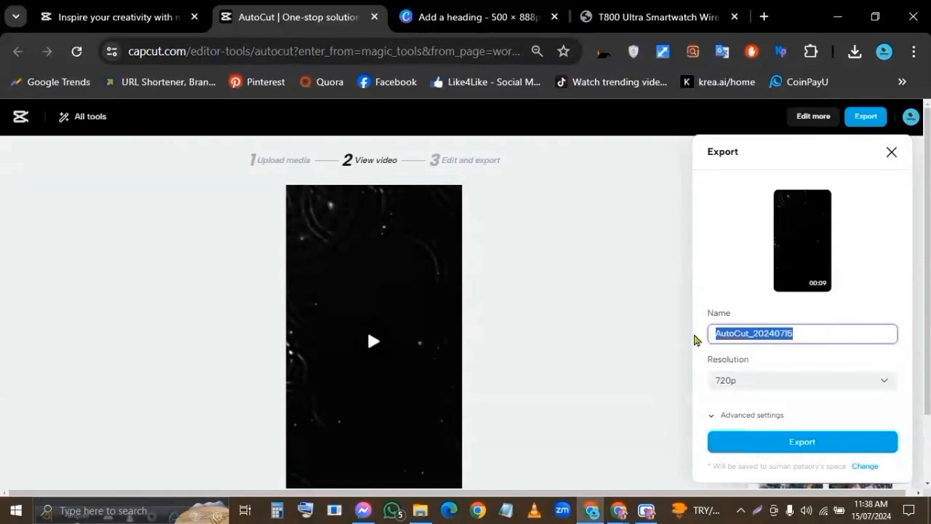
pyautogui.click(804, 334)
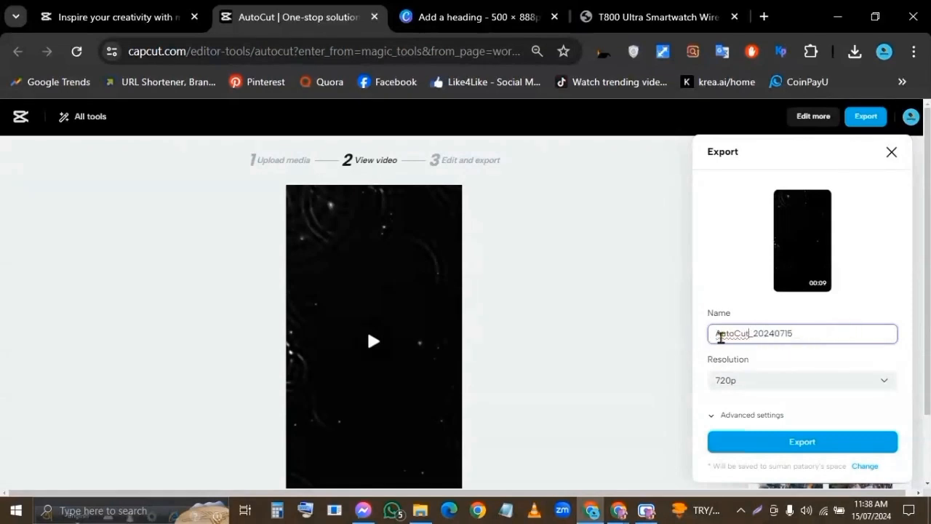
pyautogui.doubleClick(768, 334)
pyautogui.click(833, 329)
pyautogui.scroll(-2, 835, 332)
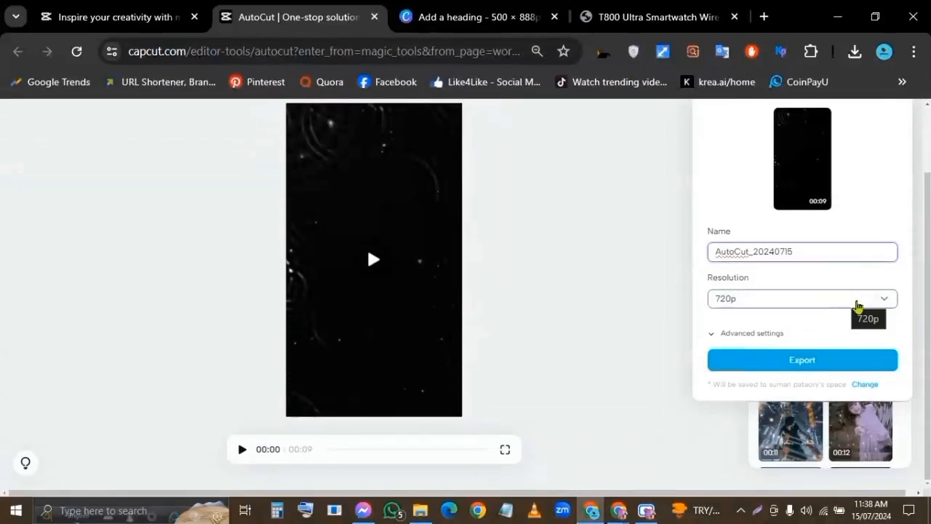
pyautogui.click(865, 309)
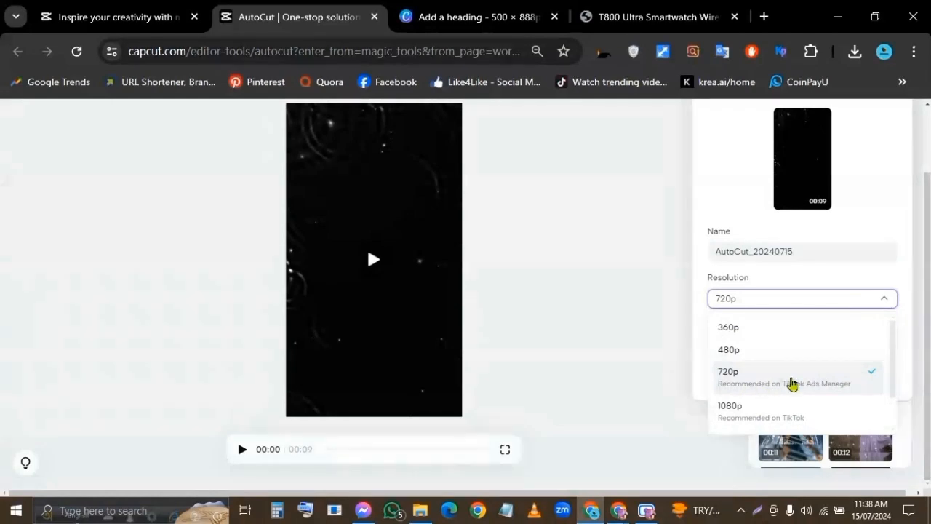
pyautogui.click(790, 381)
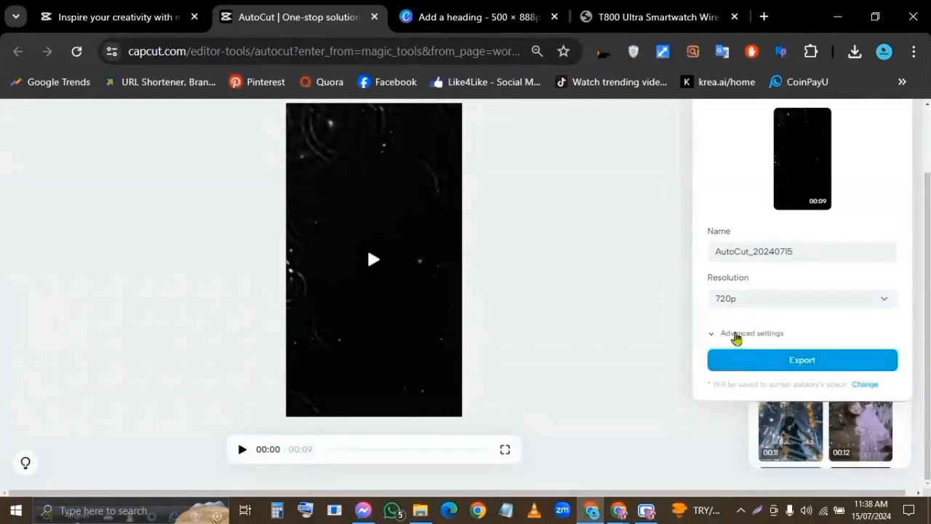
# Check the advanced quality, frame rate and format settings without changing them, and export the video.
pyautogui.click(736, 337)
pyautogui.scroll(-2, 784, 323)
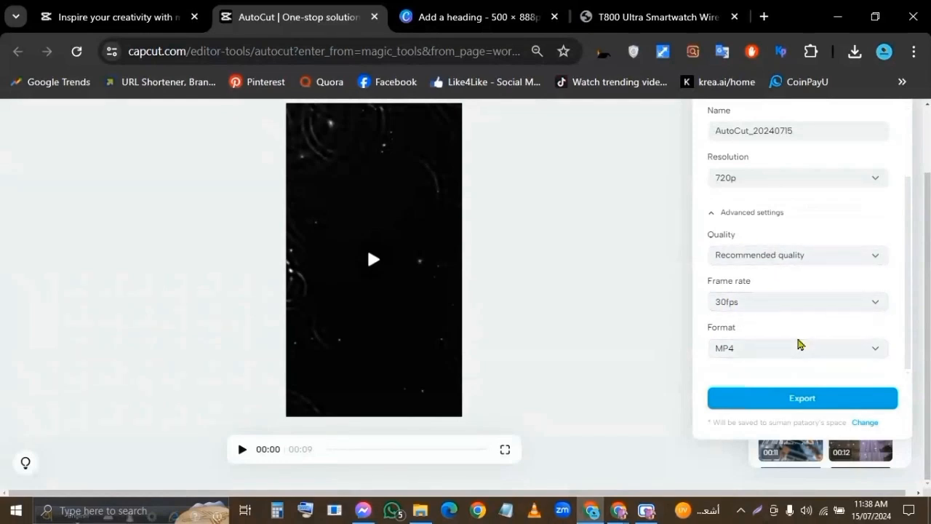
pyautogui.scroll(1, 741, 297)
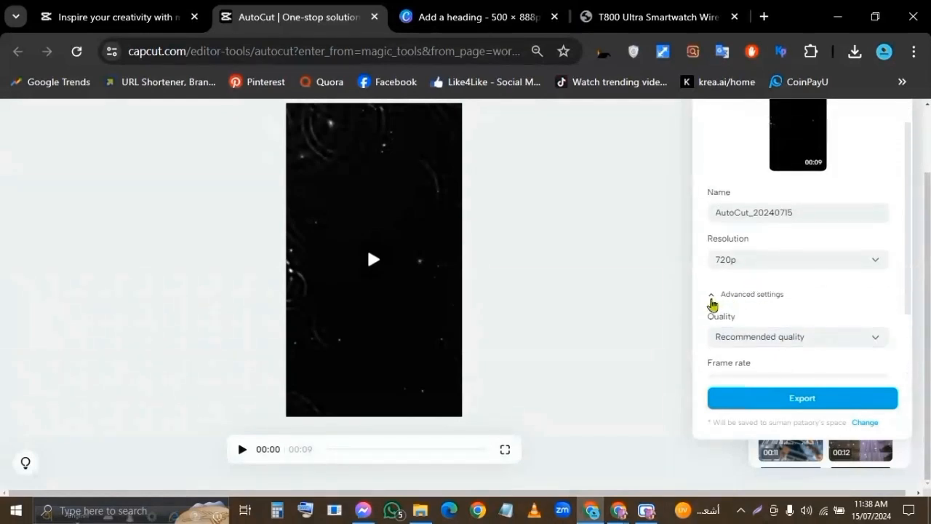
pyautogui.click(712, 294)
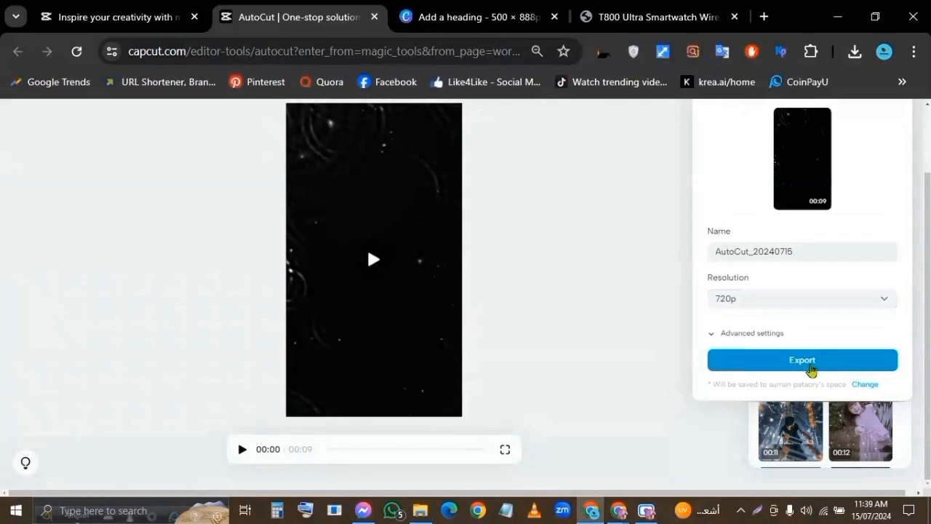
pyautogui.click(802, 364)
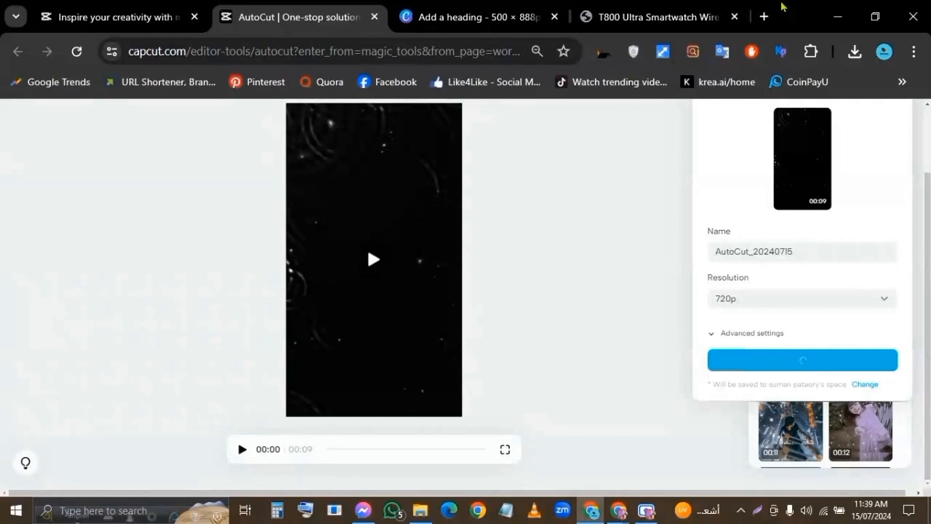
# Examine the sharing destinations offered for the exported video and locate the download option.
pyautogui.scroll(-1, 546, 314)
pyautogui.scroll(1, 708, 311)
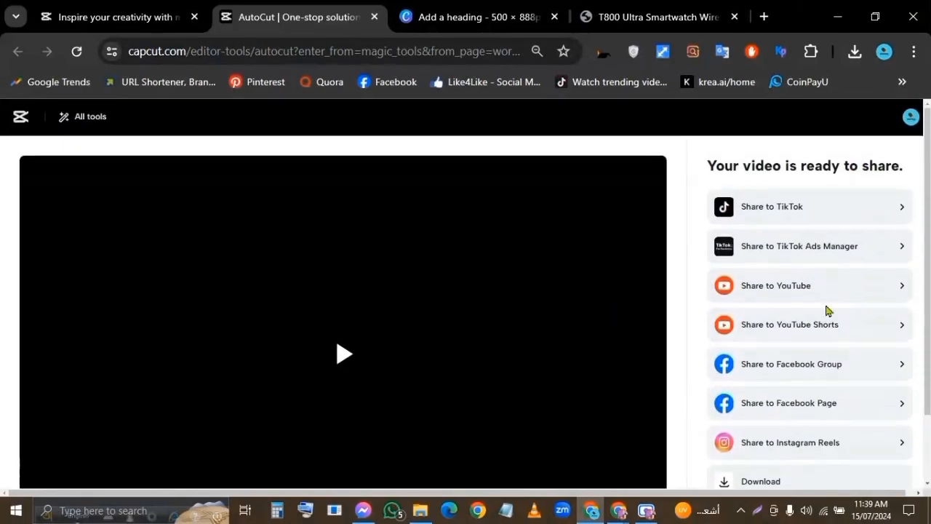
pyautogui.scroll(-1, 806, 318)
pyautogui.scroll(1, 806, 318)
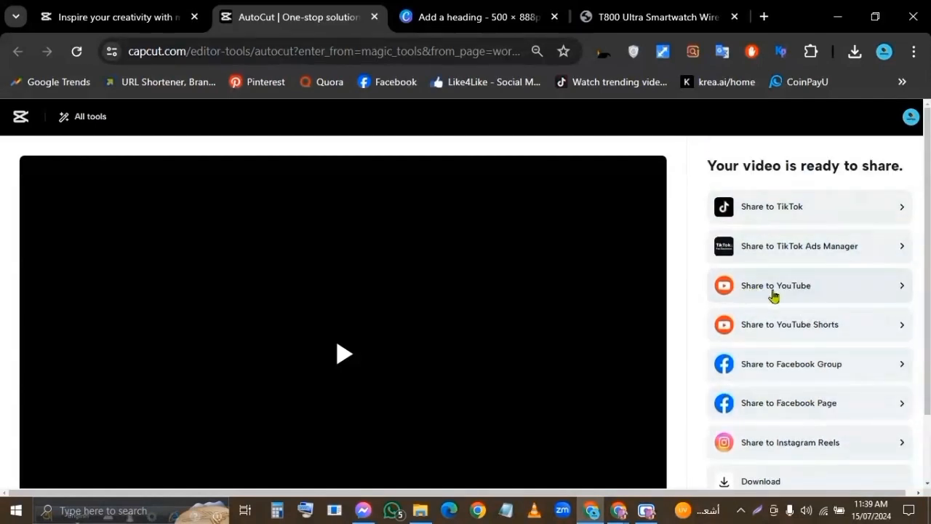
pyautogui.scroll(-1, 801, 349)
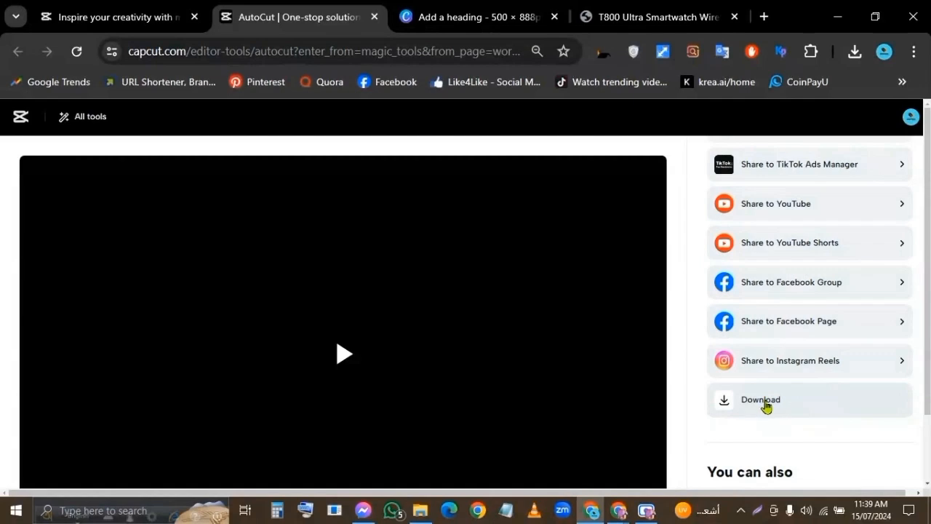
# Download the exported video and check it in the browser's download list.
pyautogui.click(834, 406)
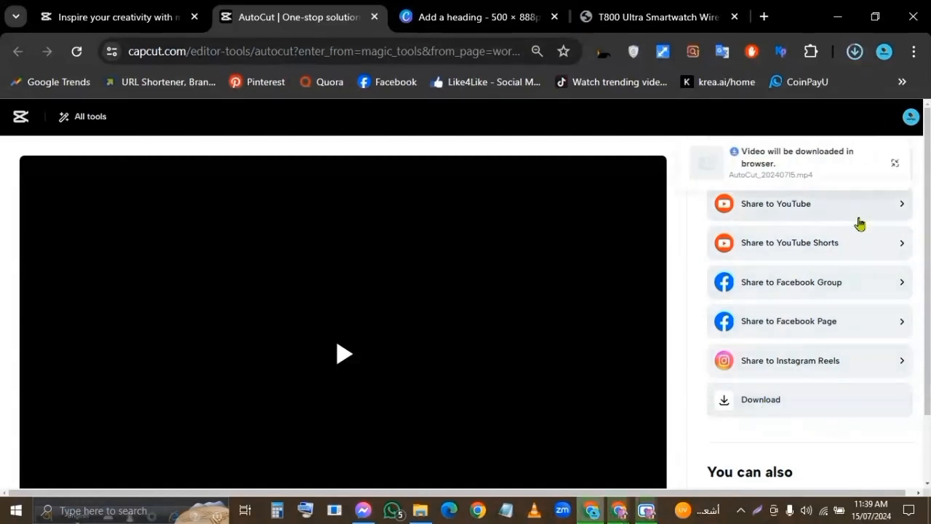
pyautogui.click(855, 51)
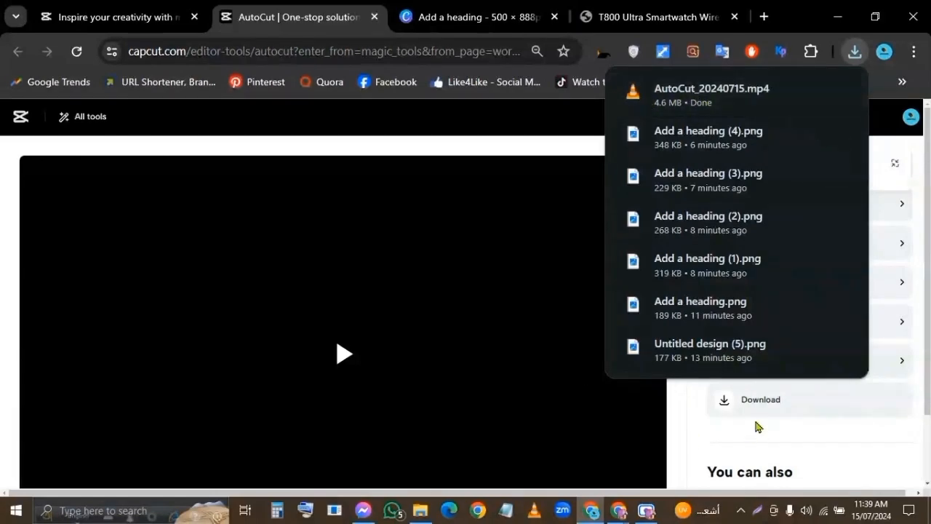
pyautogui.click(785, 9)
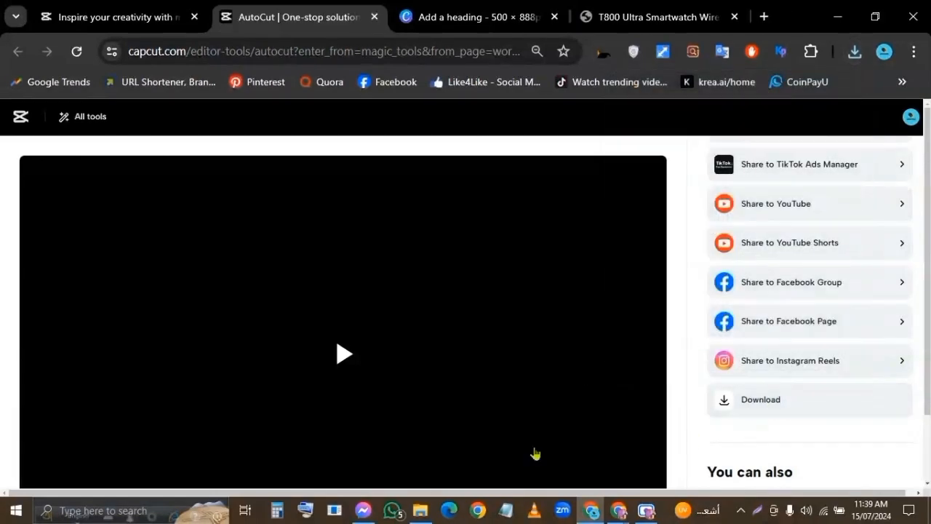
# Play AutoCut_20240715 from the Downloads folder in the media player and close the player.
pyautogui.click(421, 510)
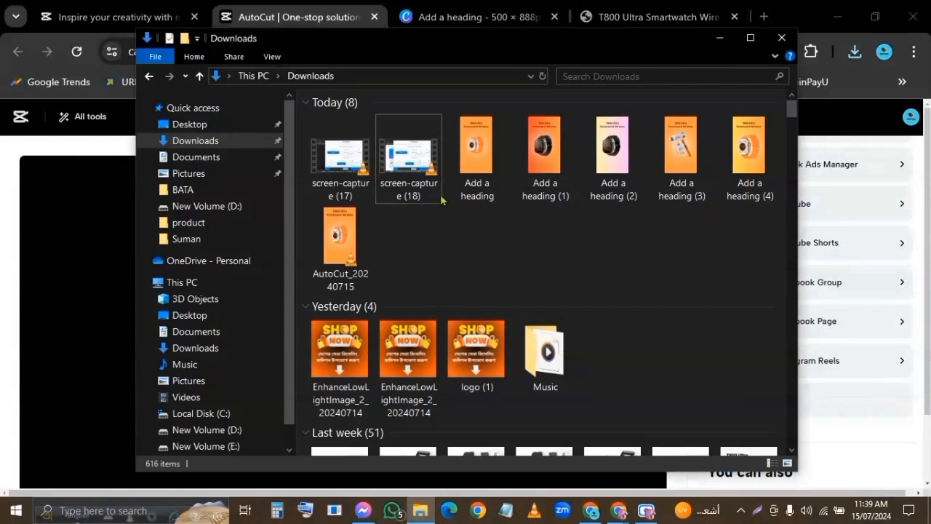
pyautogui.click(190, 157)
pyautogui.click(195, 141)
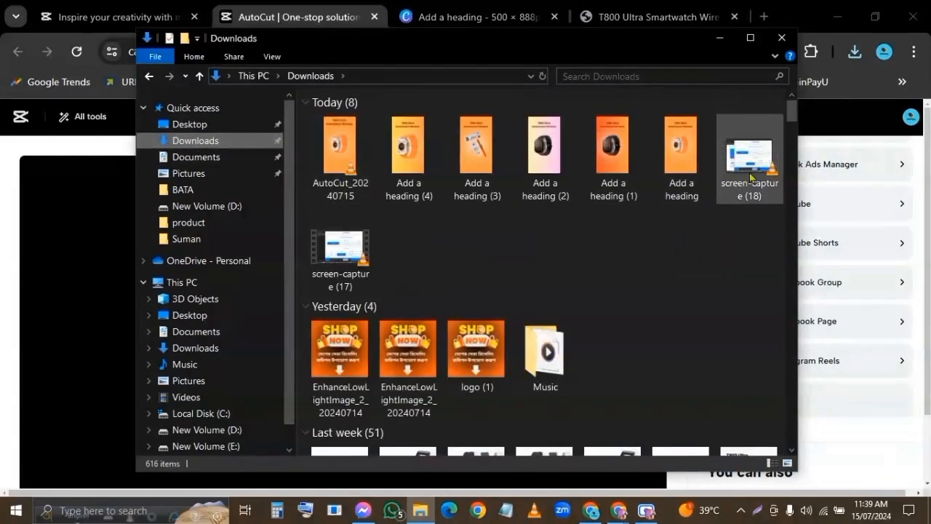
pyautogui.click(346, 146)
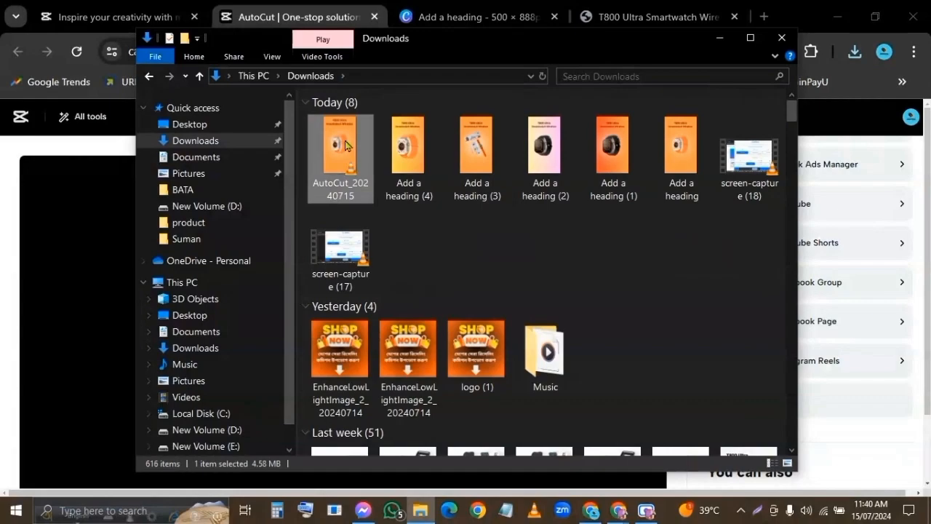
pyautogui.press('Return')
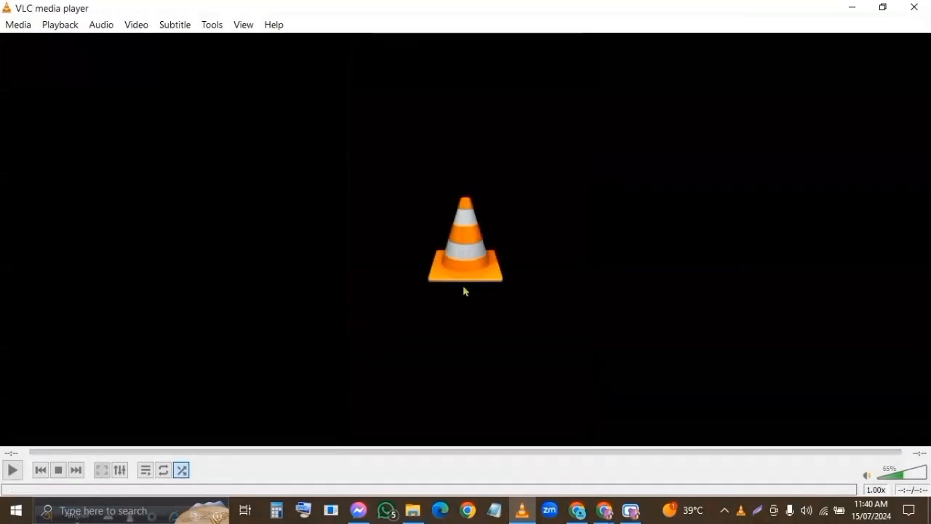
pyautogui.click(914, 7)
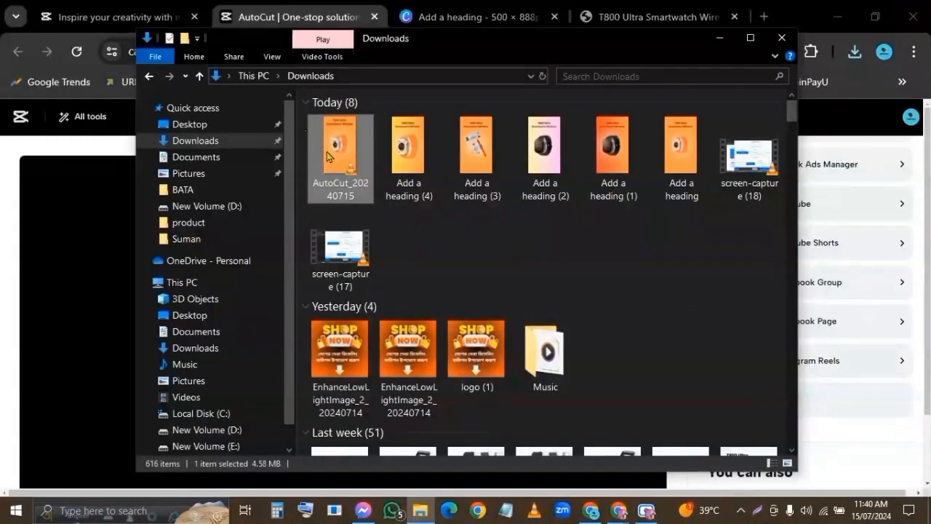
# Delete the five "Add a heading" images from the Downloads folder, keeping the AutoCut_20240715 video.
pyautogui.click(464, 225)
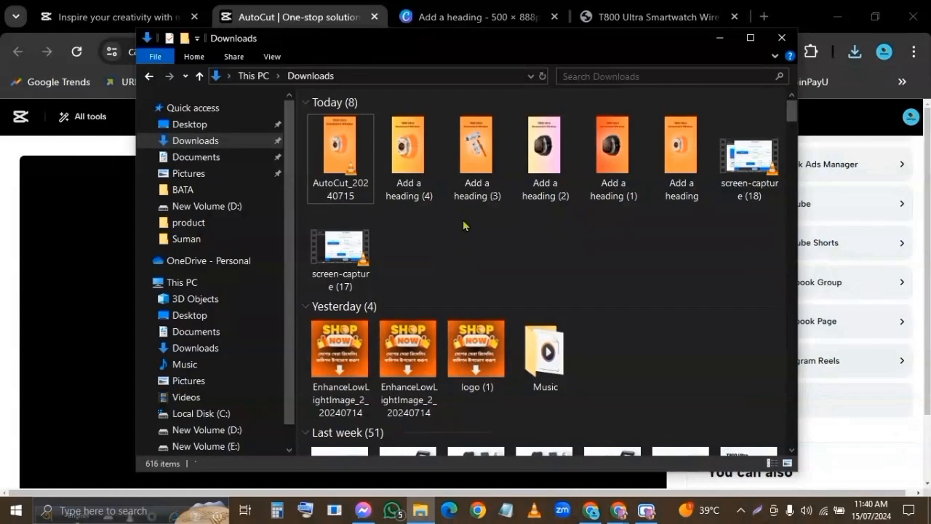
pyautogui.moveTo(398, 220); pyautogui.dragTo(695, 184)
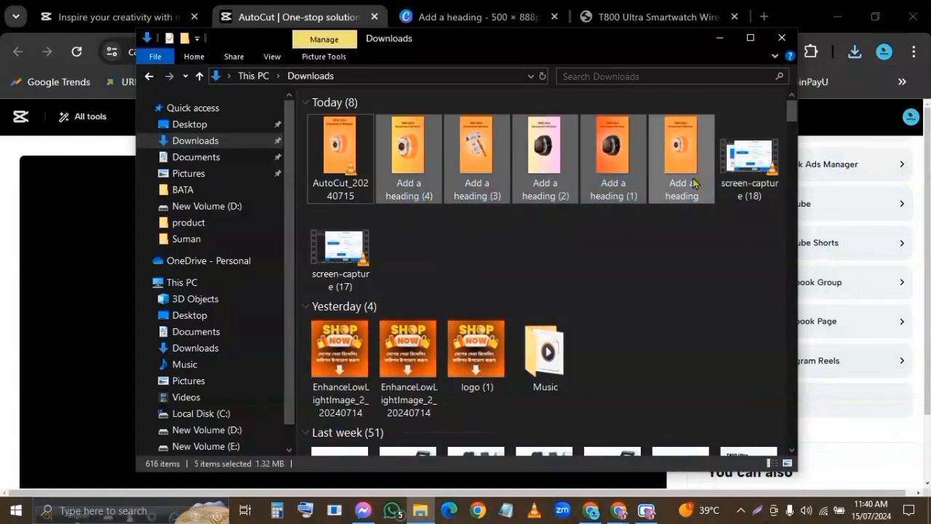
pyautogui.press('Delete')
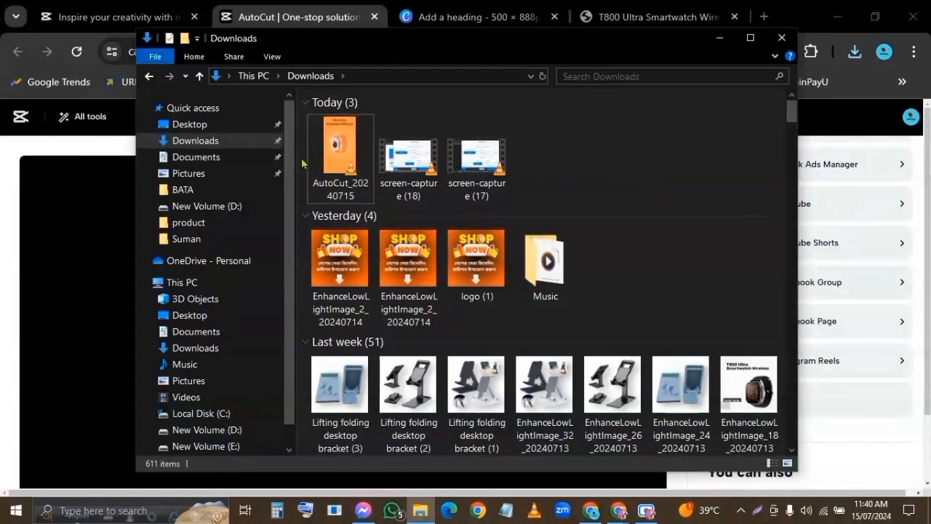
pyautogui.click(361, 151)
pyautogui.click(294, 157)
pyautogui.click(345, 158)
pyautogui.click(590, 163)
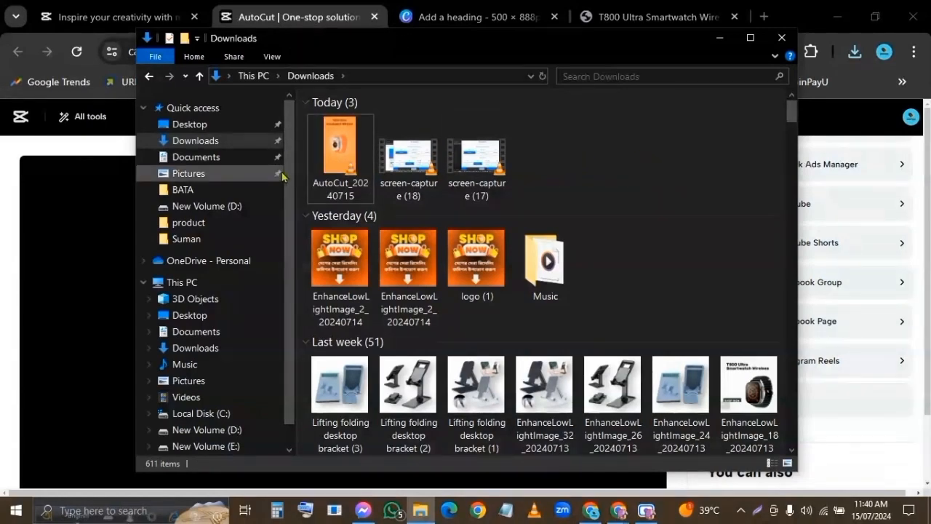
pyautogui.click(348, 164)
pyautogui.click(564, 173)
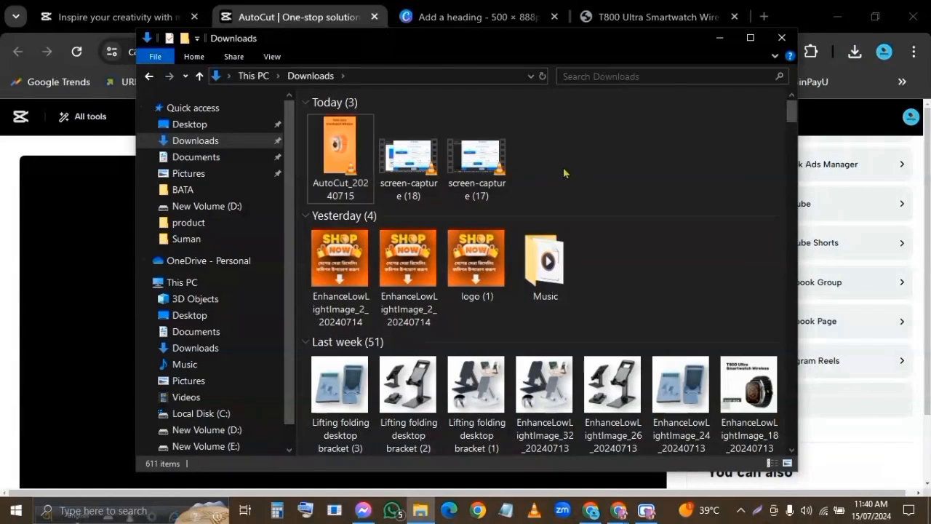
pyautogui.click(339, 157)
pyautogui.click(662, 167)
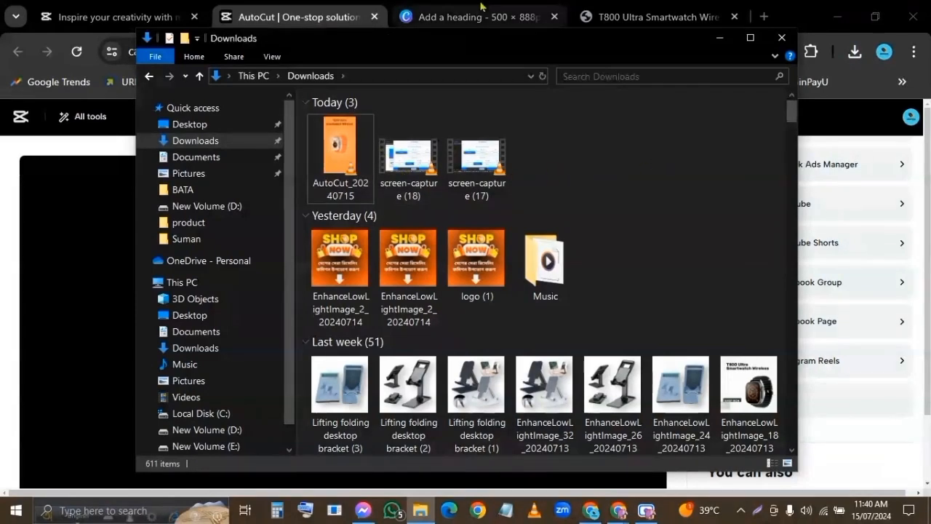
pyautogui.click(480, 8)
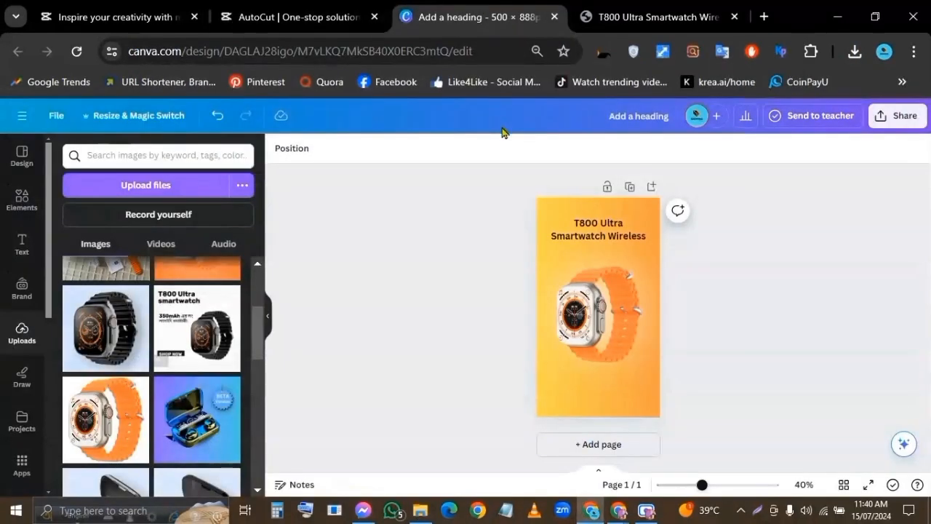
pyautogui.click(122, 10)
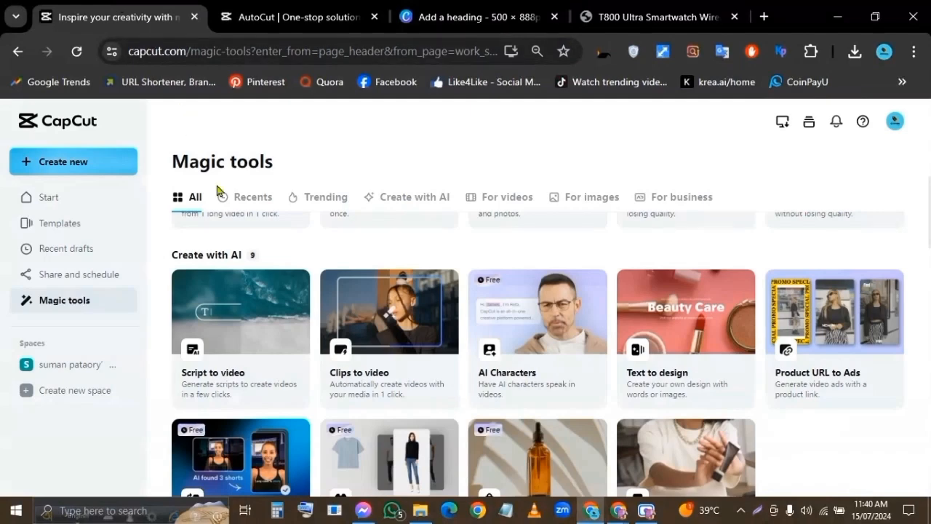
# Switch to Canva and leave the smartwatch design for the recent designs on the home page.
pyautogui.click(486, 7)
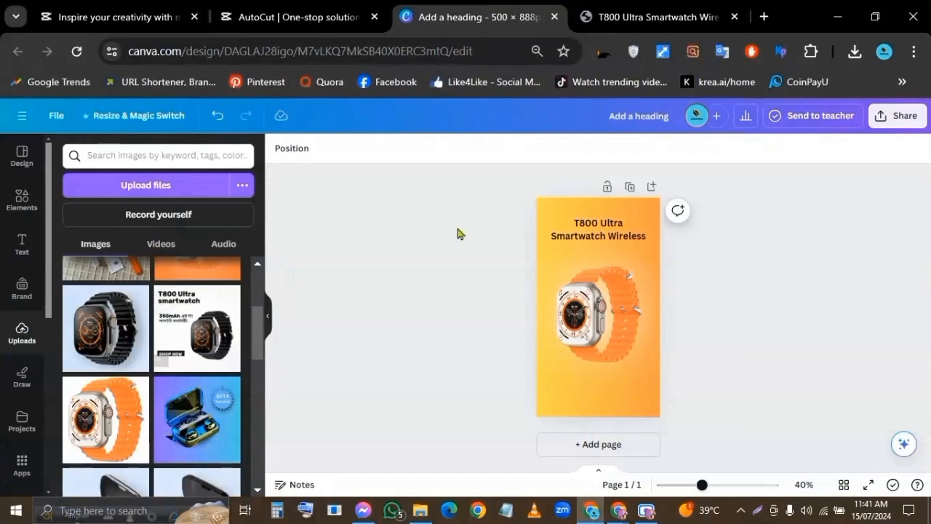
pyautogui.scroll(3, 135, 305)
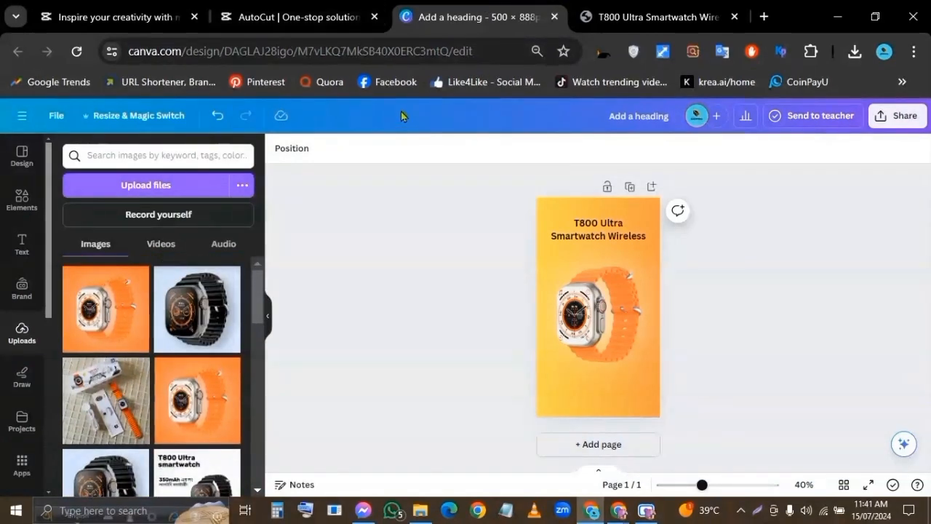
pyautogui.moveTo(507, 216); pyautogui.dragTo(691, 399)
pyautogui.moveTo(496, 197); pyautogui.dragTo(776, 397)
pyautogui.click(377, 283)
pyautogui.click(22, 118)
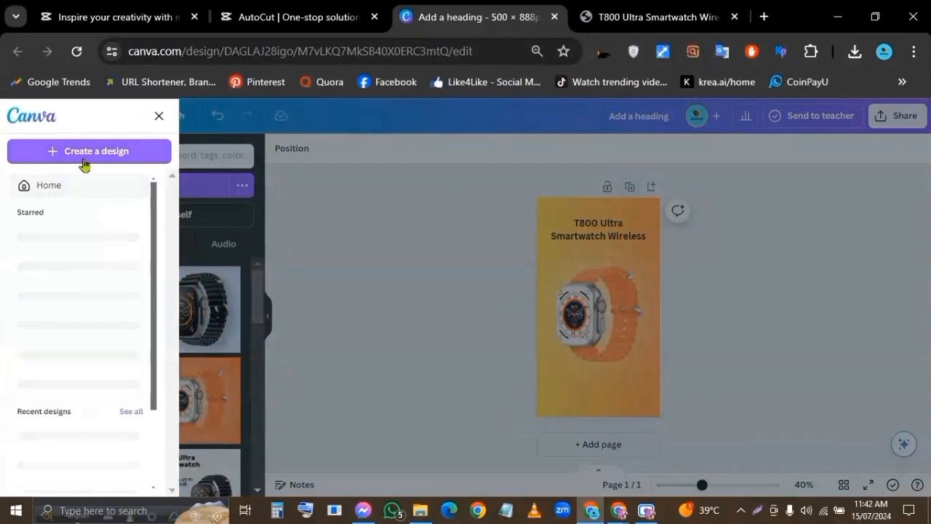
pyautogui.click(35, 120)
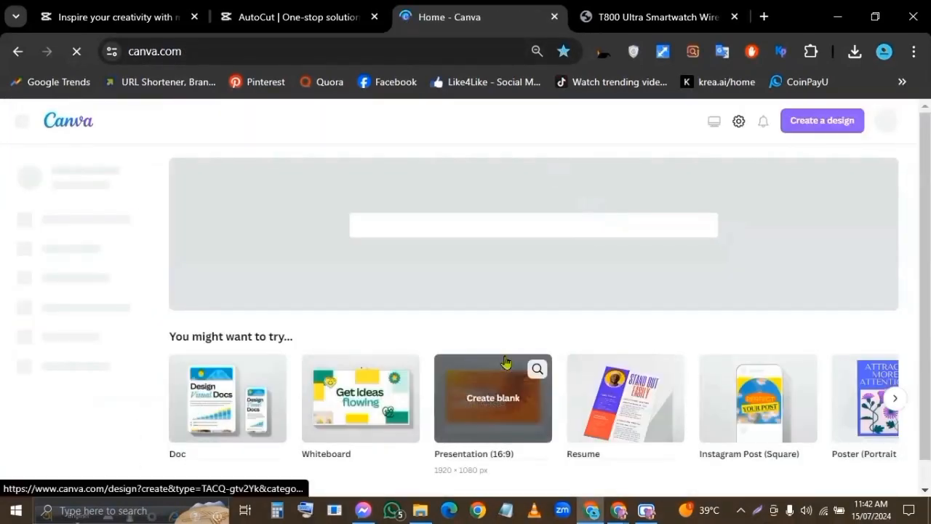
pyautogui.scroll(-2, 504, 363)
pyautogui.scroll(-1, 504, 364)
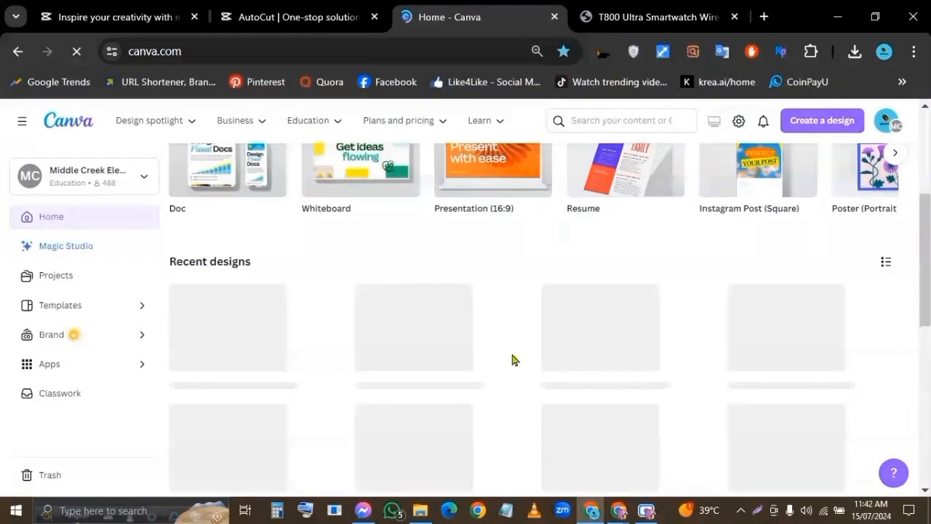
pyautogui.scroll(-1, 379, 407)
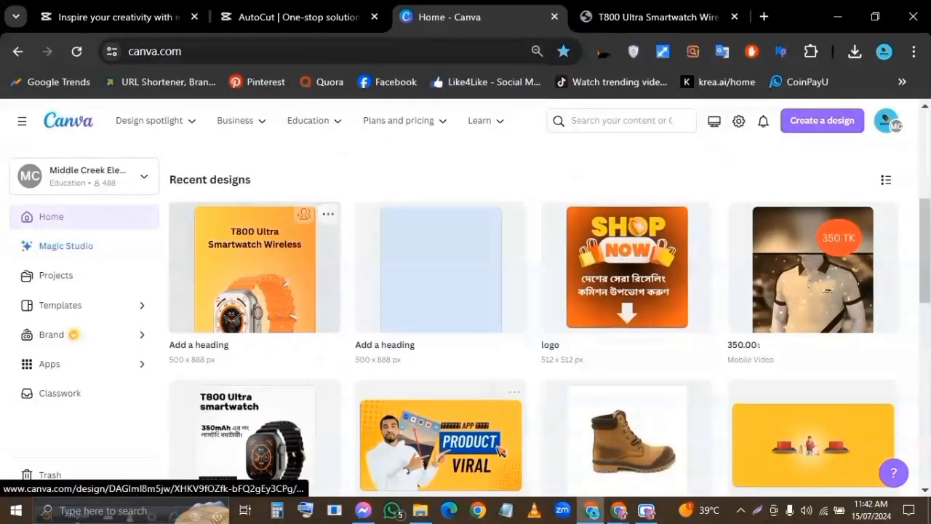
pyautogui.scroll(4, 465, 233)
pyautogui.click(465, 224)
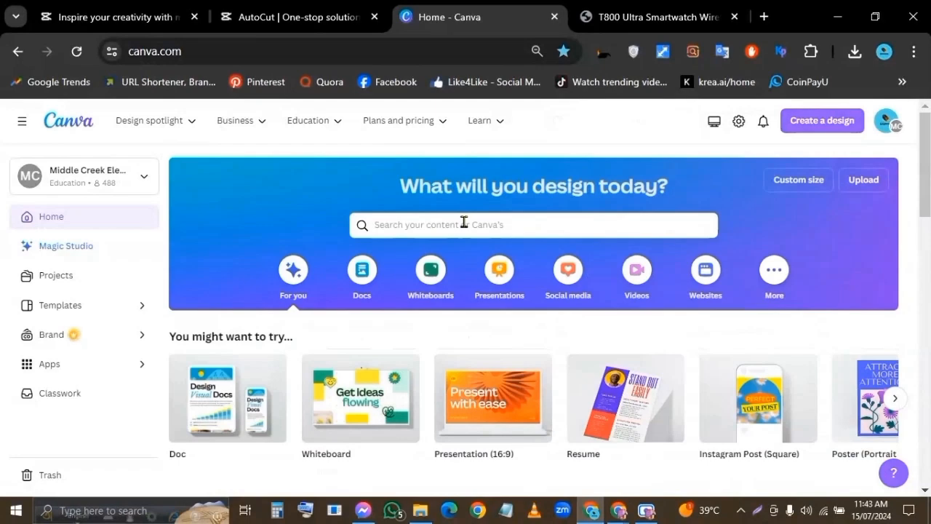
pyautogui.click(464, 224)
pyautogui.write('ree')
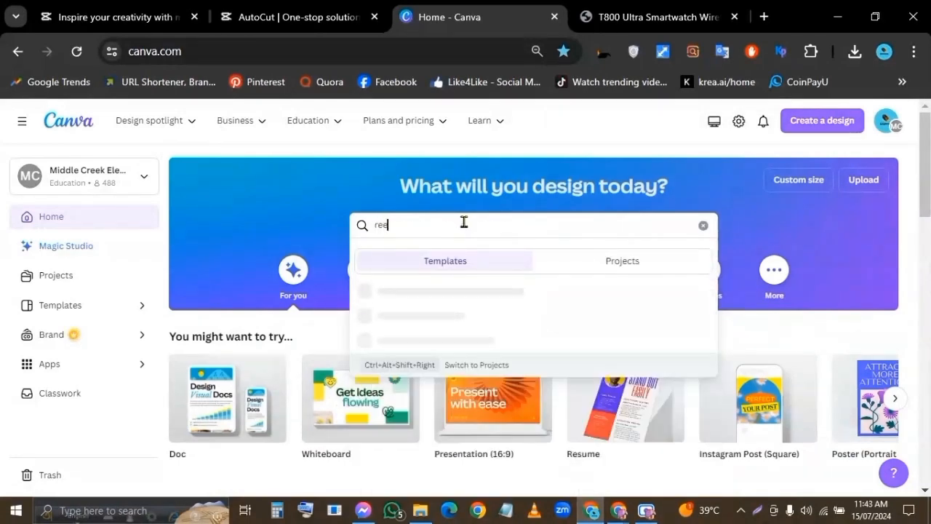
pyautogui.write('l video')
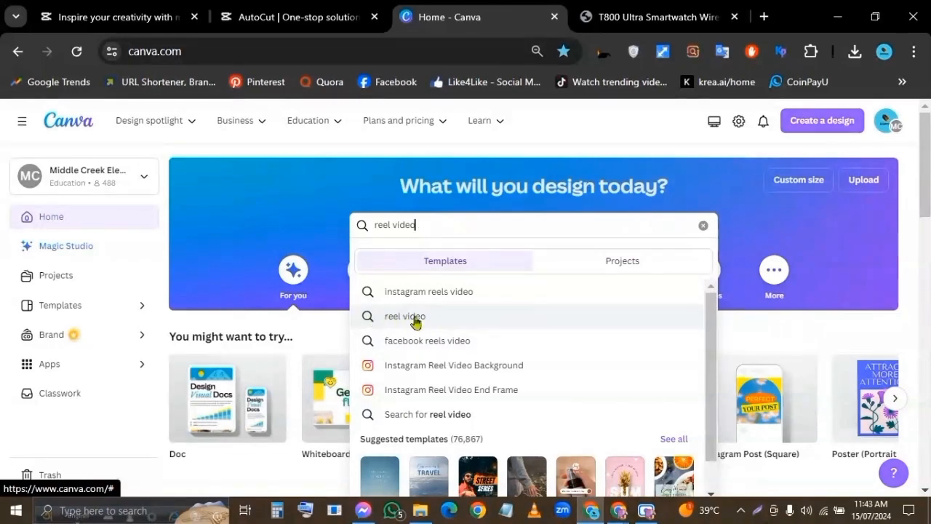
pyautogui.click(703, 226)
# Open the 350.00৳ Mobile Video from the recent designs, close the Canva home tab, and delete the design's existing page.
pyautogui.scroll(-1, 212, 290)
pyautogui.scroll(-1, 212, 290)
pyautogui.scroll(1, 320, 323)
pyautogui.scroll(-3, 322, 357)
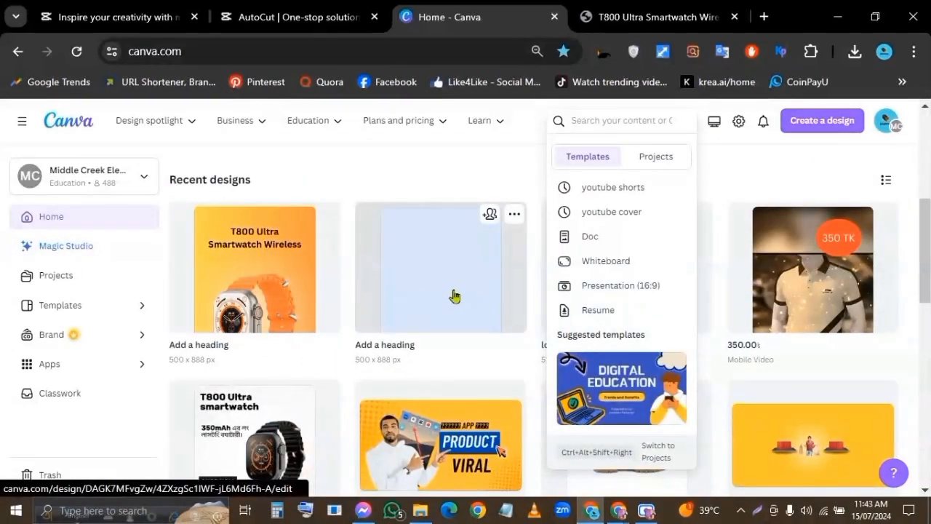
pyautogui.click(613, 124)
pyautogui.click(421, 159)
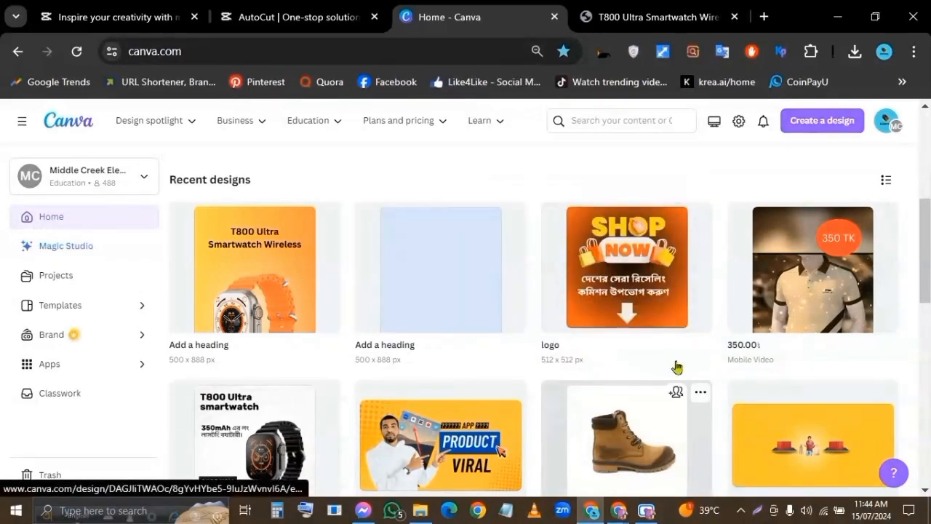
pyautogui.click(827, 274)
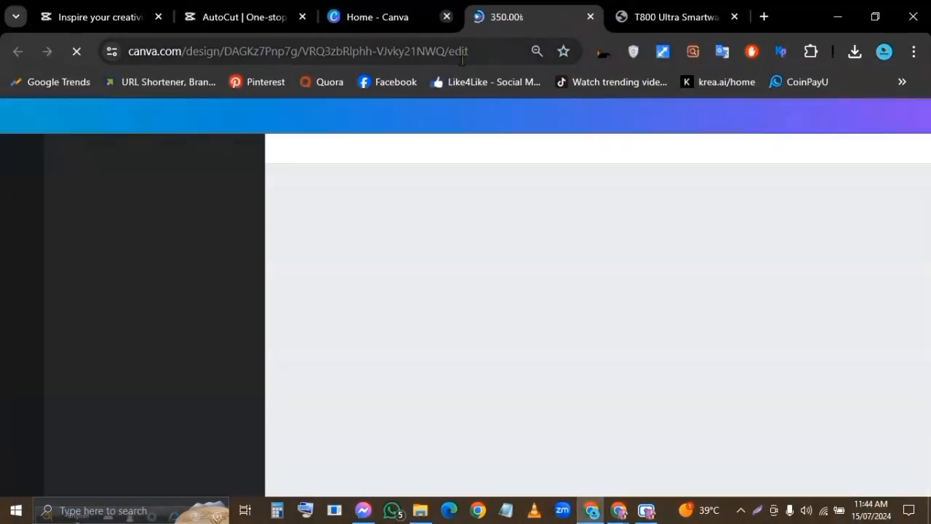
pyautogui.click(446, 17)
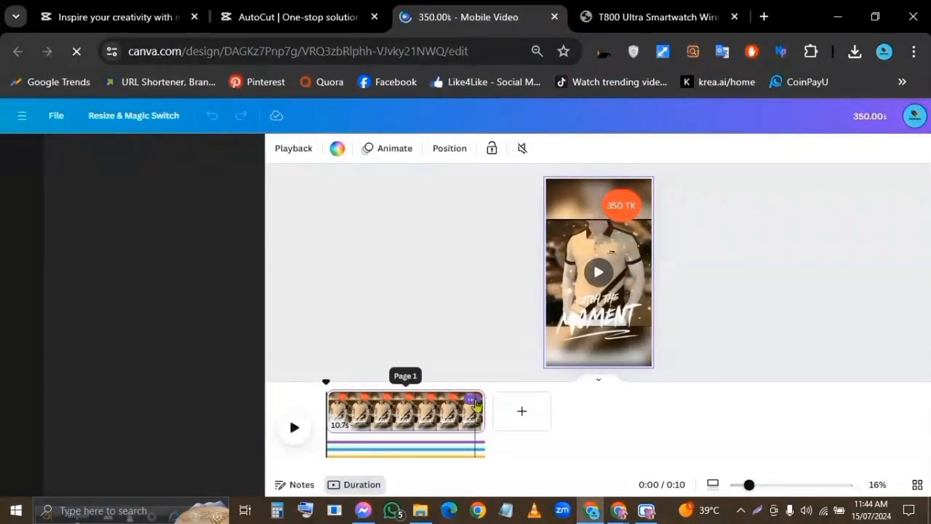
pyautogui.click(473, 400)
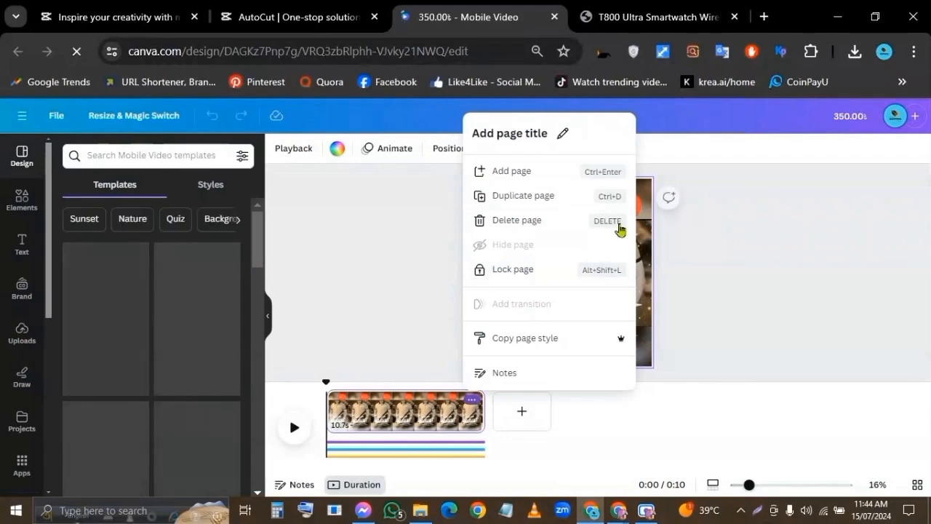
pyautogui.click(614, 225)
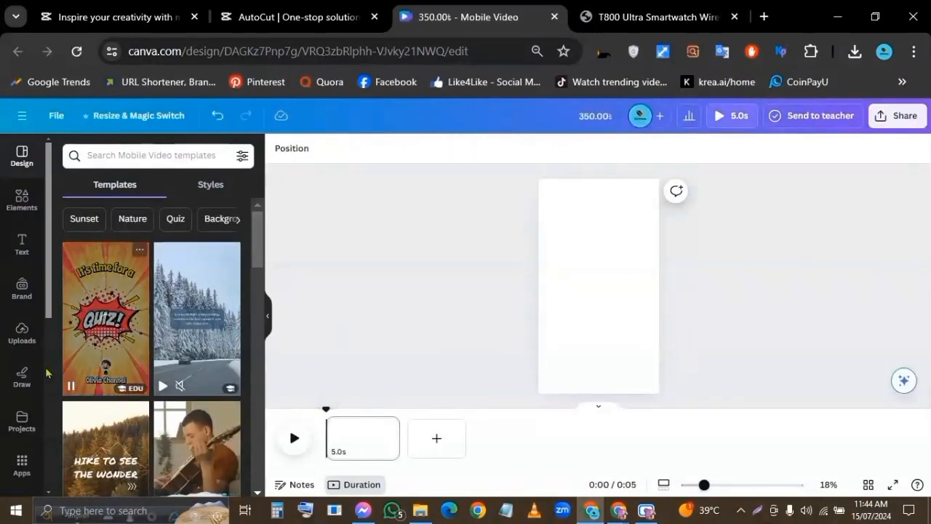
# Upload the AutoCut_20240715 video from Downloads, add it to the blank page and pause its playback.
pyautogui.click(22, 333)
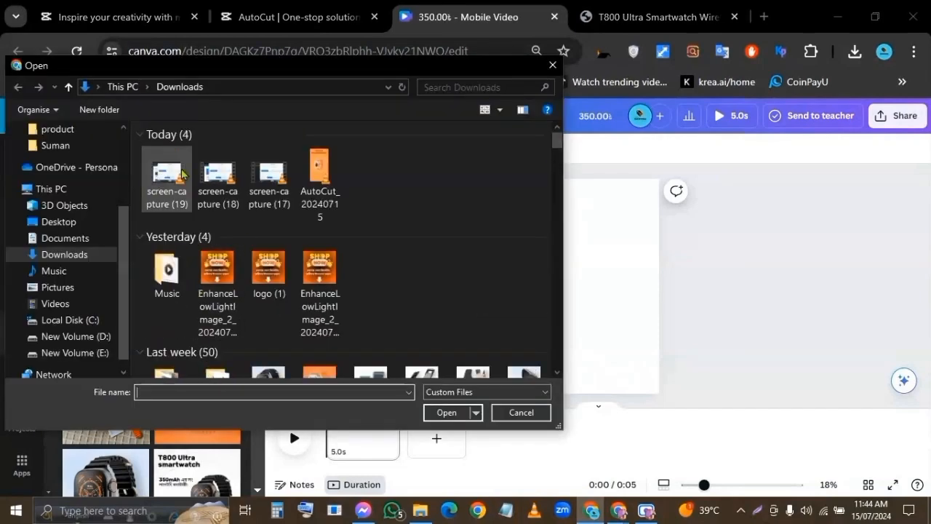
pyautogui.click(324, 183)
pyautogui.click(440, 412)
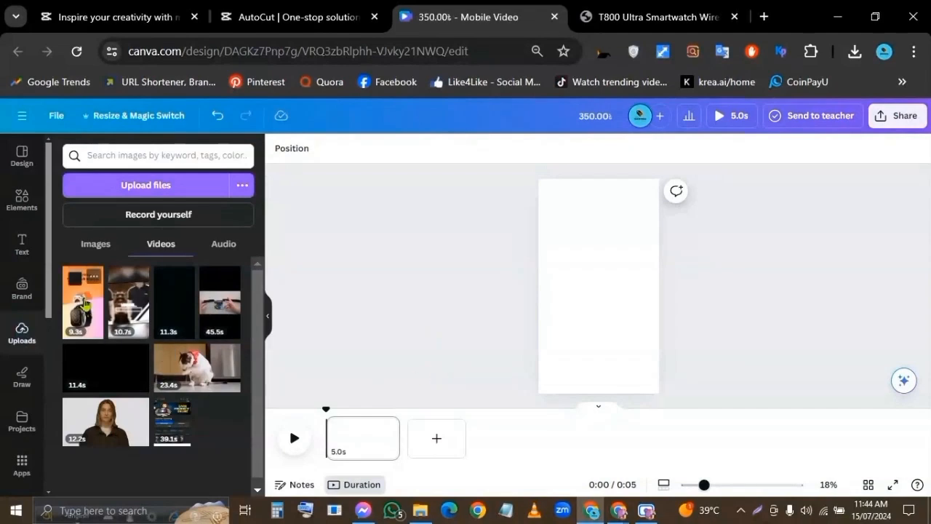
pyautogui.click(85, 302)
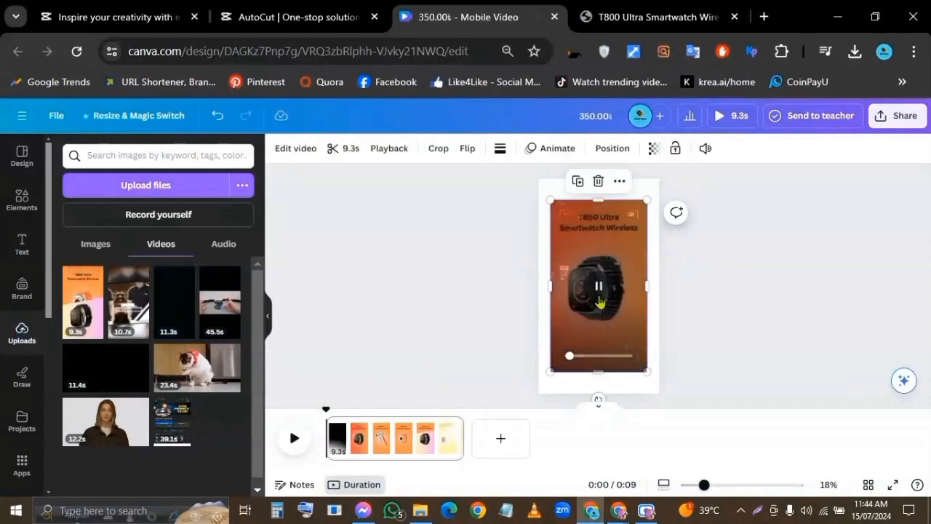
pyautogui.click(598, 294)
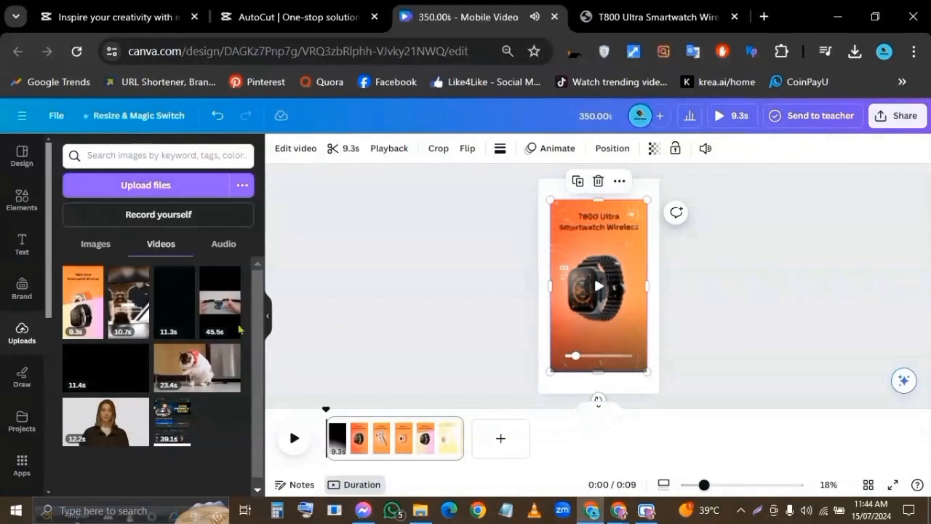
# Move and enlarge the smartwatch video so it covers the entire page.
pyautogui.moveTo(619, 273); pyautogui.dragTo(608, 251)
pyautogui.moveTo(649, 377); pyautogui.dragTo(657, 394)
pyautogui.click(753, 367)
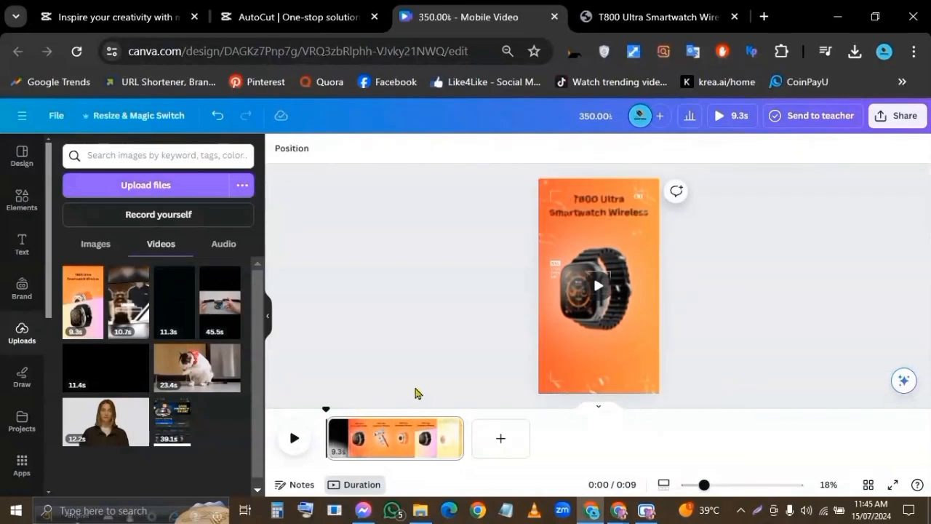
# Select the smartwatch video's page in the timeline and move the playhead to about 4 seconds.
pyautogui.scroll(-1, 418, 389)
pyautogui.moveTo(452, 434)
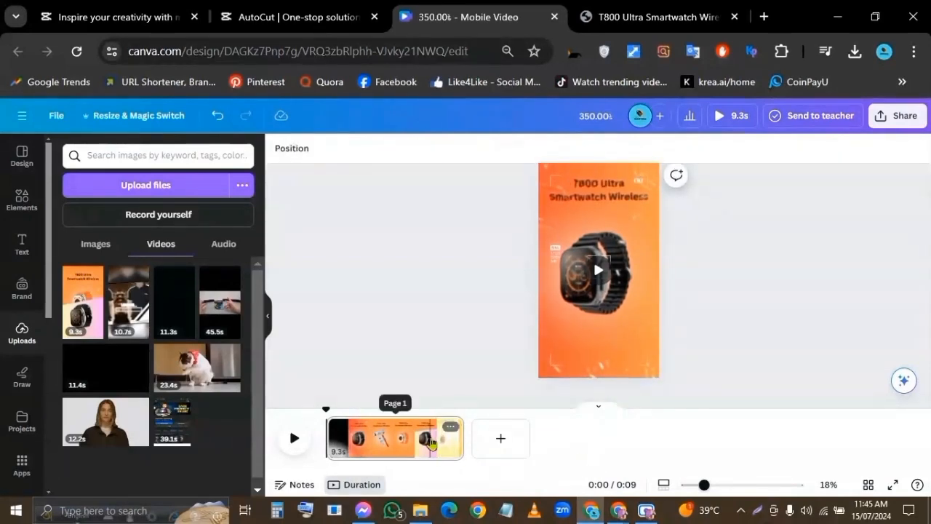
pyautogui.click(451, 435)
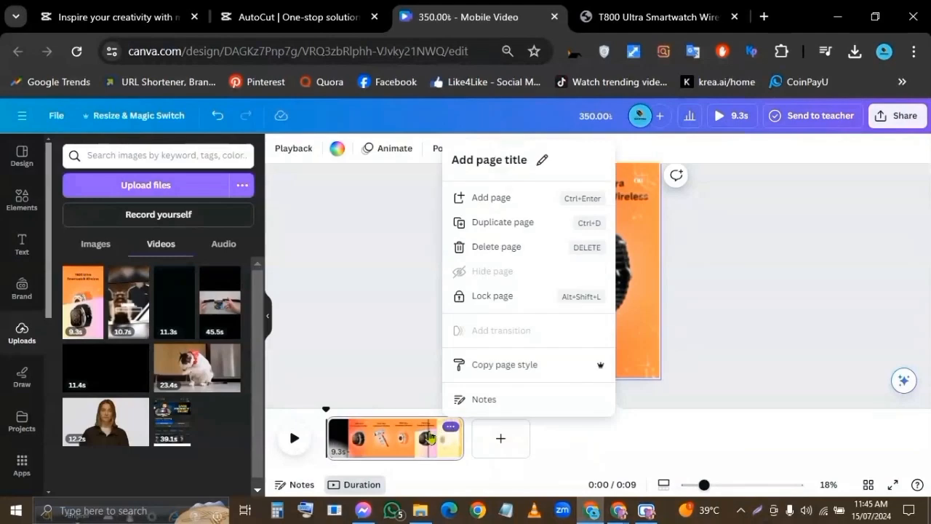
pyautogui.click(397, 425)
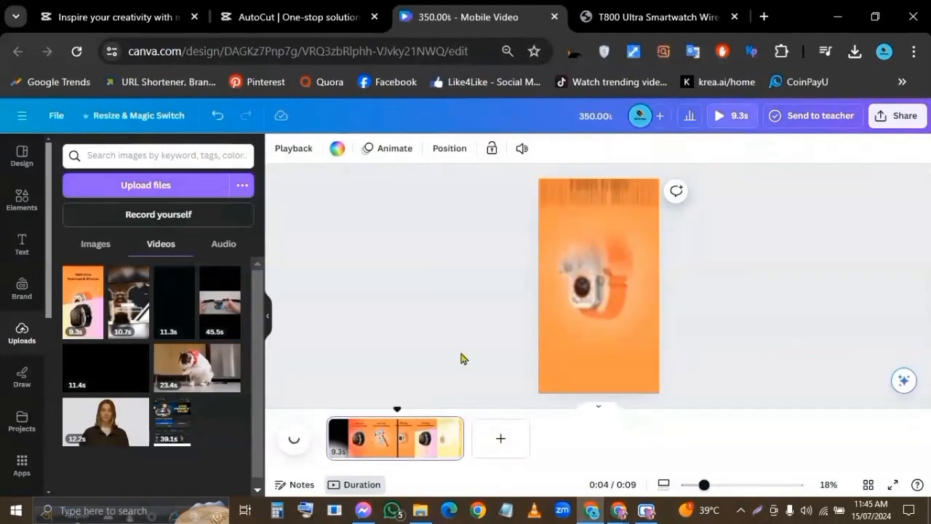
pyautogui.press('Print')
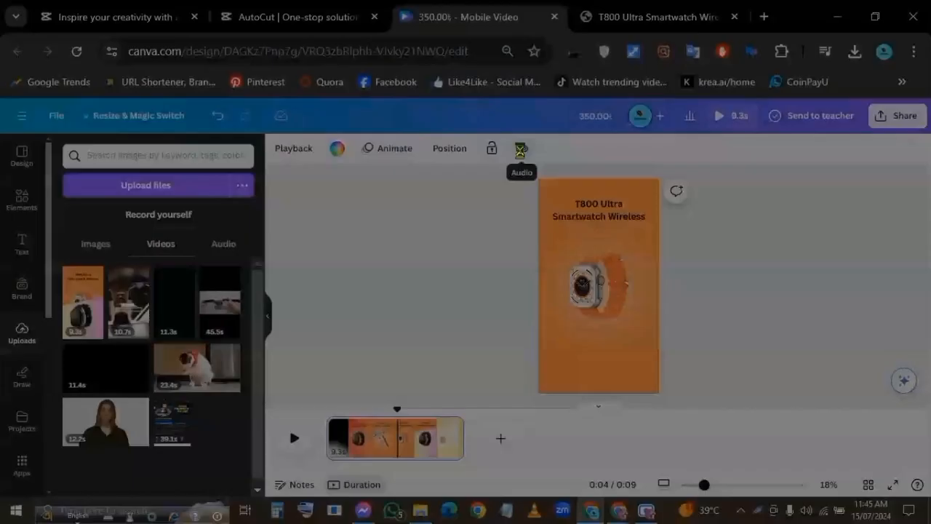
pyautogui.moveTo(457, 122); pyautogui.dragTo(678, 228)
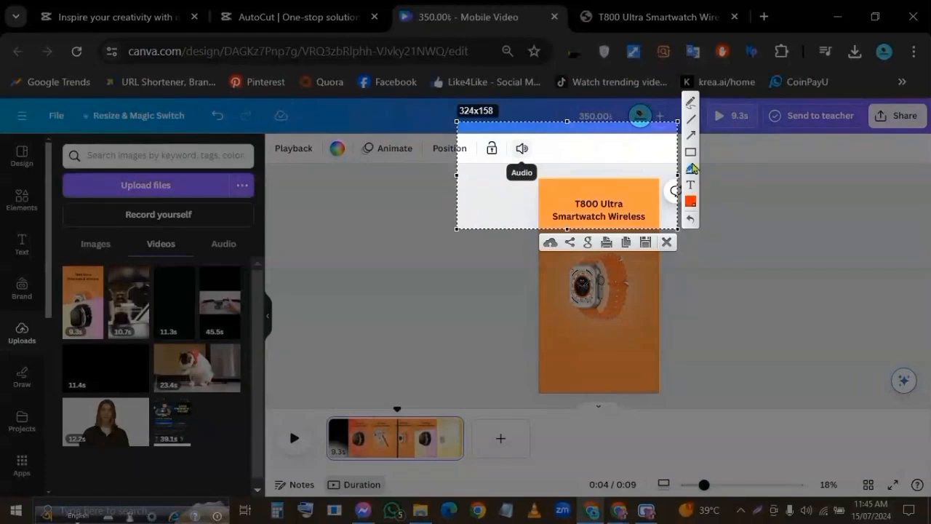
pyautogui.moveTo(507, 136); pyautogui.dragTo(541, 165)
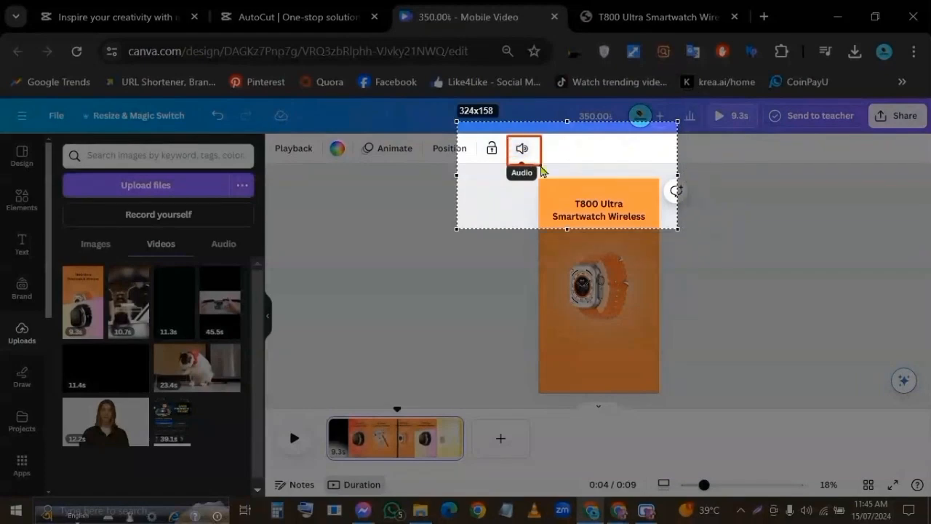
pyautogui.click(666, 243)
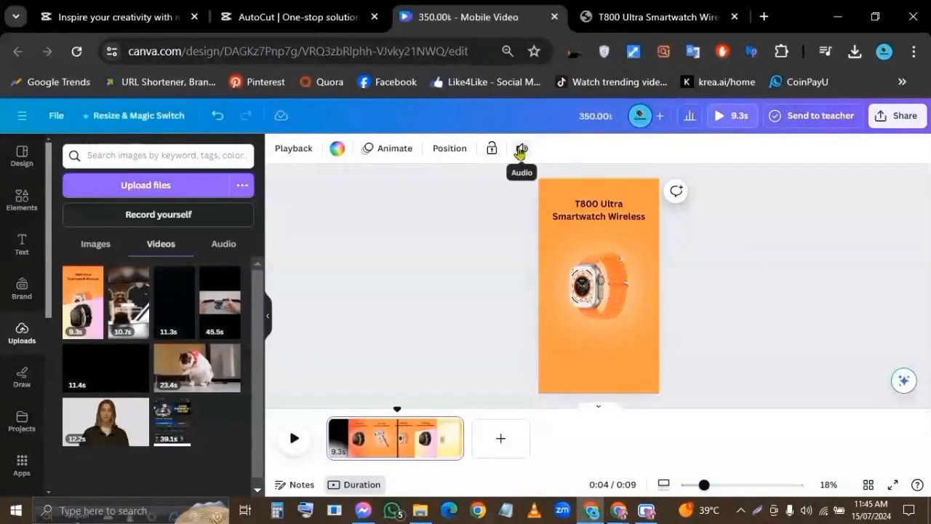
# Mute all videos on the page.
pyautogui.click(521, 149)
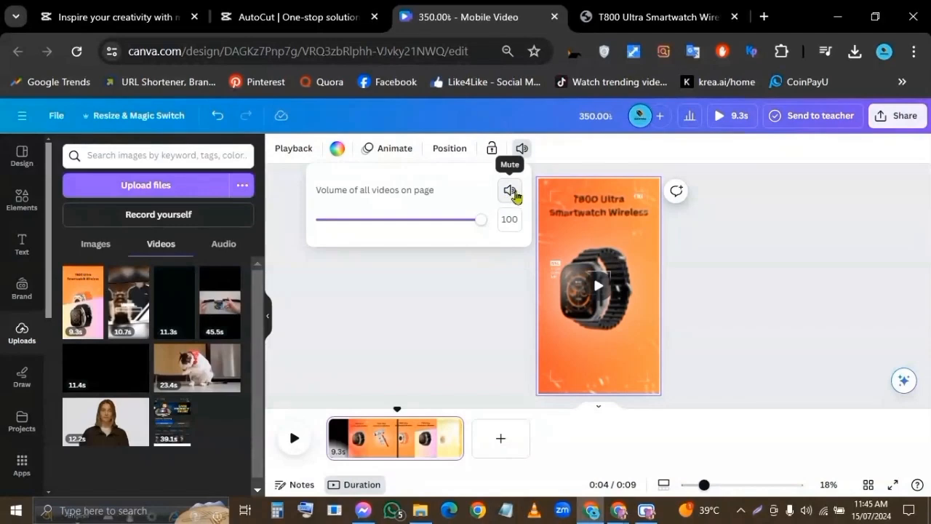
pyautogui.click(512, 192)
pyautogui.click(741, 283)
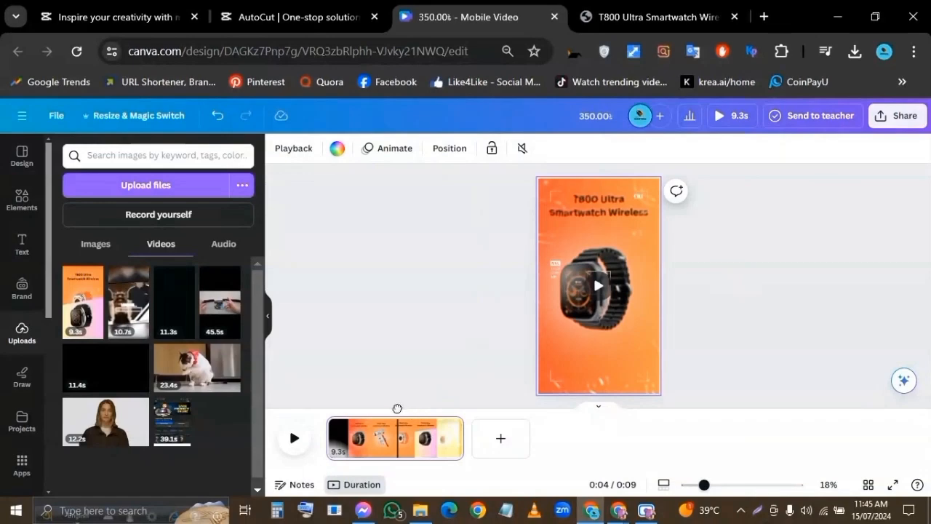
# Play the muted video from the beginning, pause it, and return the playhead to the start.
pyautogui.moveTo(398, 409); pyautogui.dragTo(289, 413)
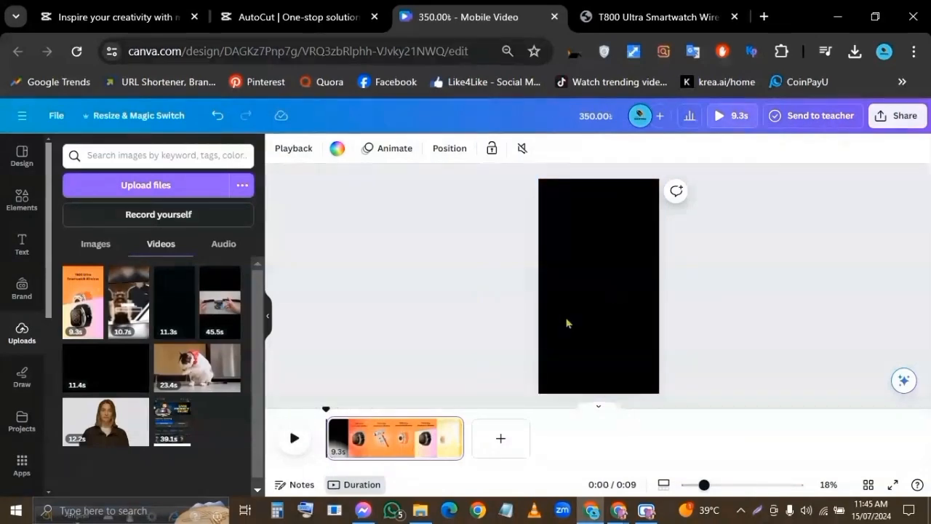
pyautogui.click(290, 436)
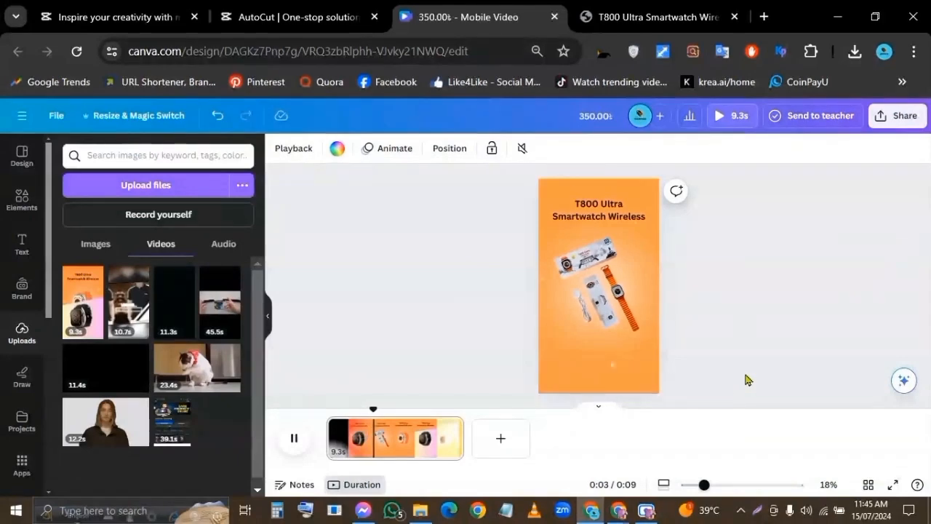
pyautogui.click(295, 440)
pyautogui.moveTo(410, 409); pyautogui.dragTo(326, 409)
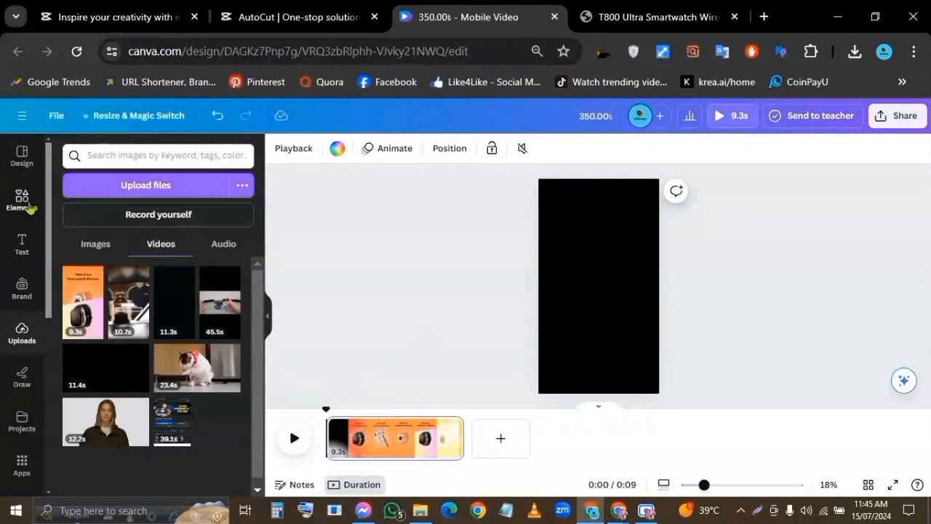
# Search the elements for "music" and restrict the results to audio.
pyautogui.click(22, 202)
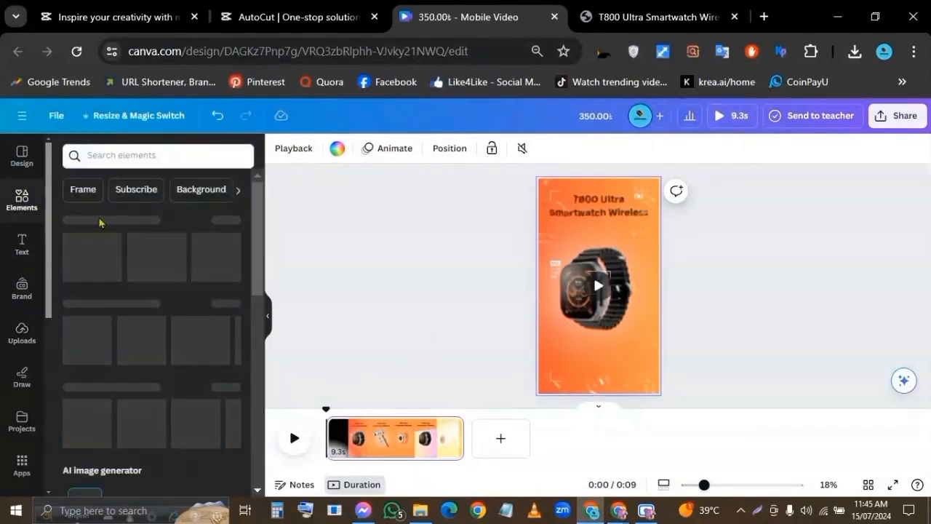
pyautogui.click(131, 154)
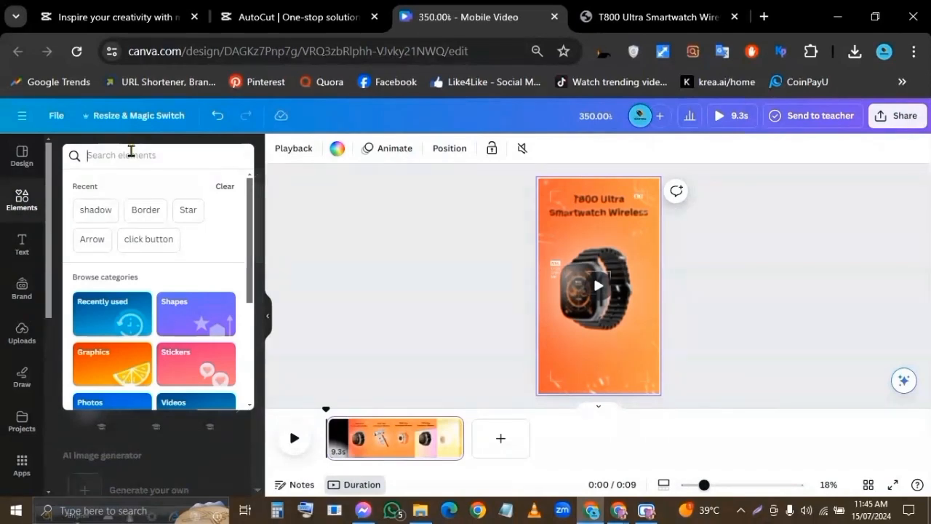
pyautogui.write('music')
pyautogui.press('Return')
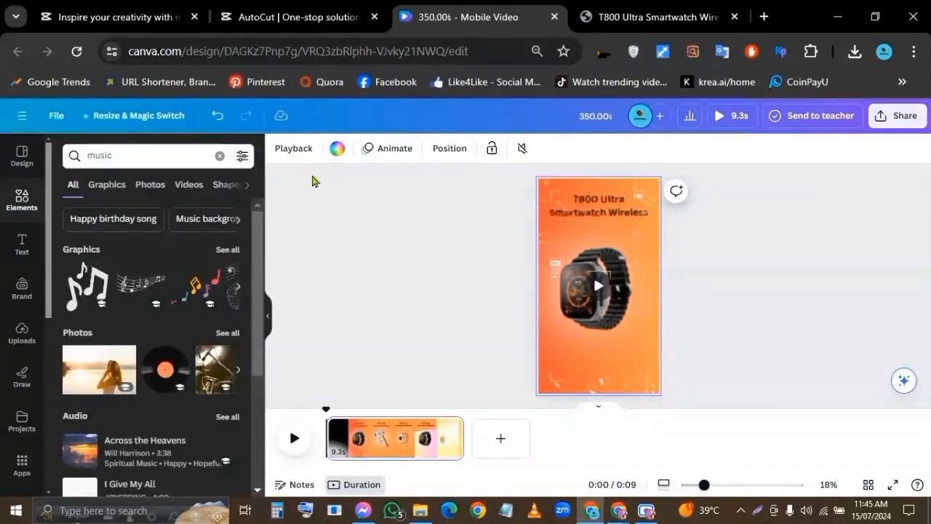
pyautogui.click(248, 186)
pyautogui.click(186, 188)
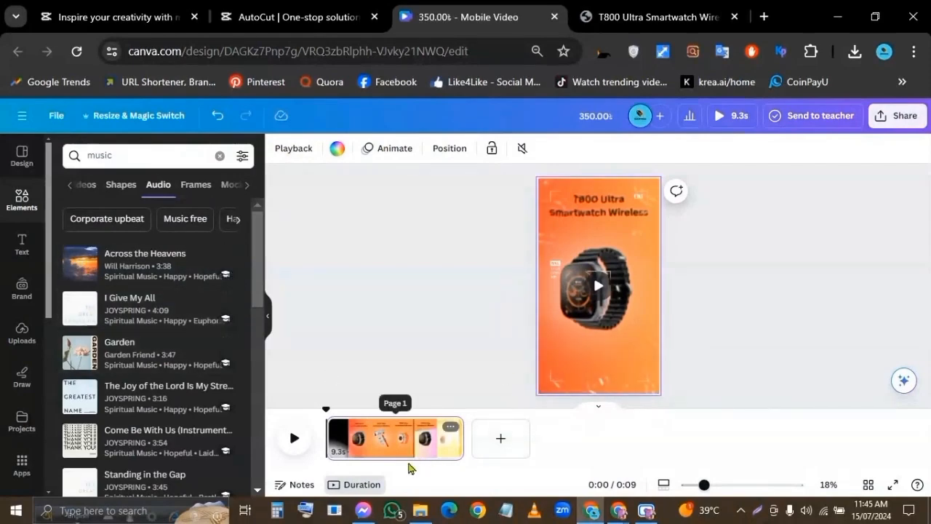
pyautogui.scroll(-1, 320, 333)
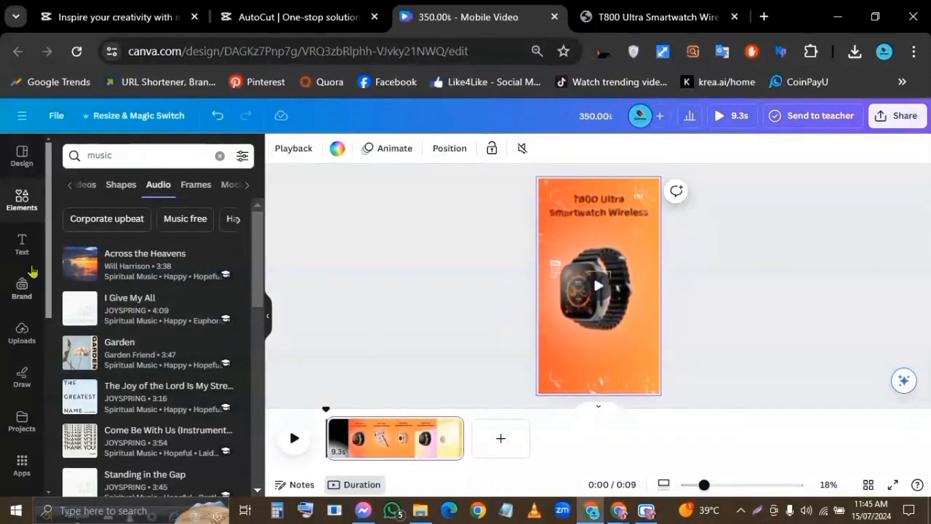
# Preview the Across the Heavens track and add it to the video.
pyautogui.click(80, 267)
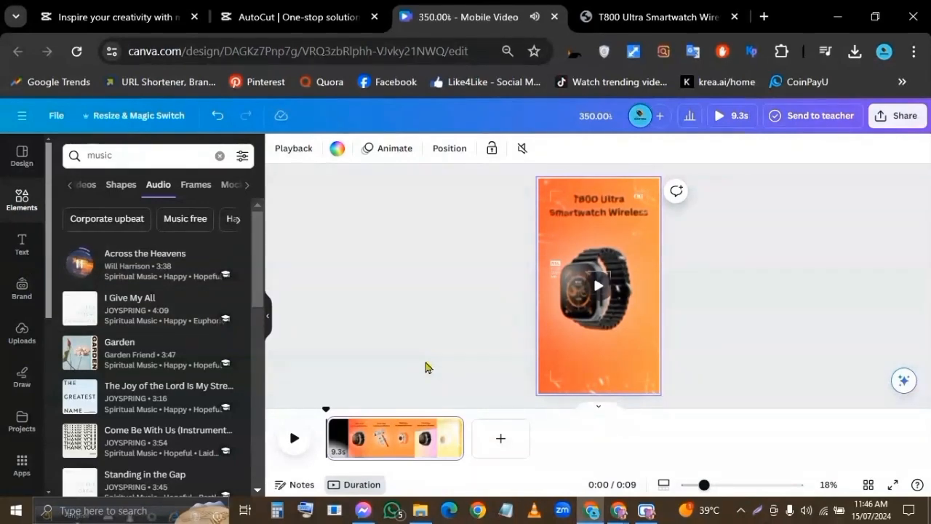
pyautogui.click(79, 269)
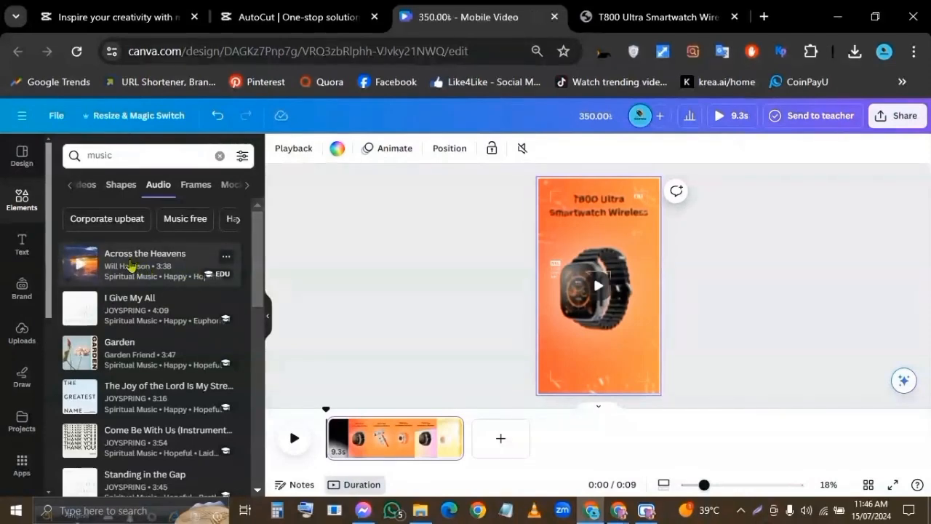
pyautogui.click(211, 285)
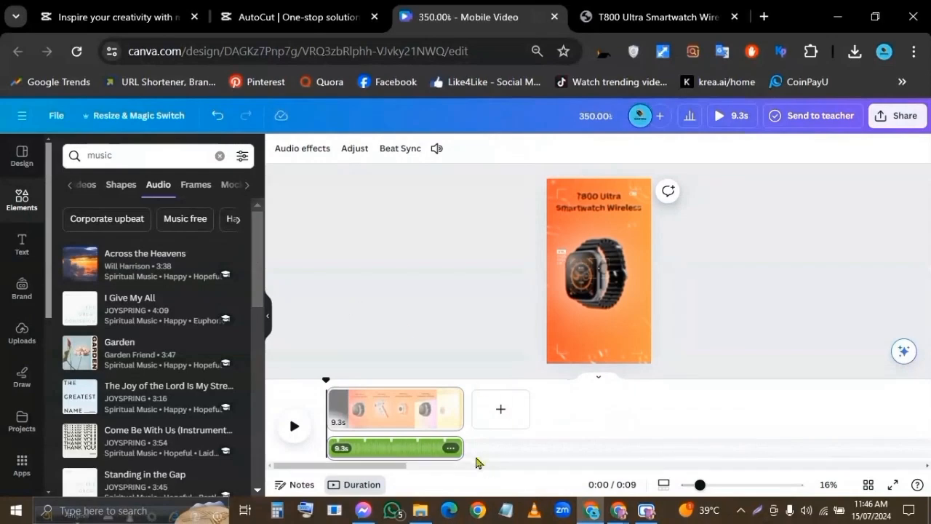
# Check the added music track's available options and its volume setting.
pyautogui.click(431, 458)
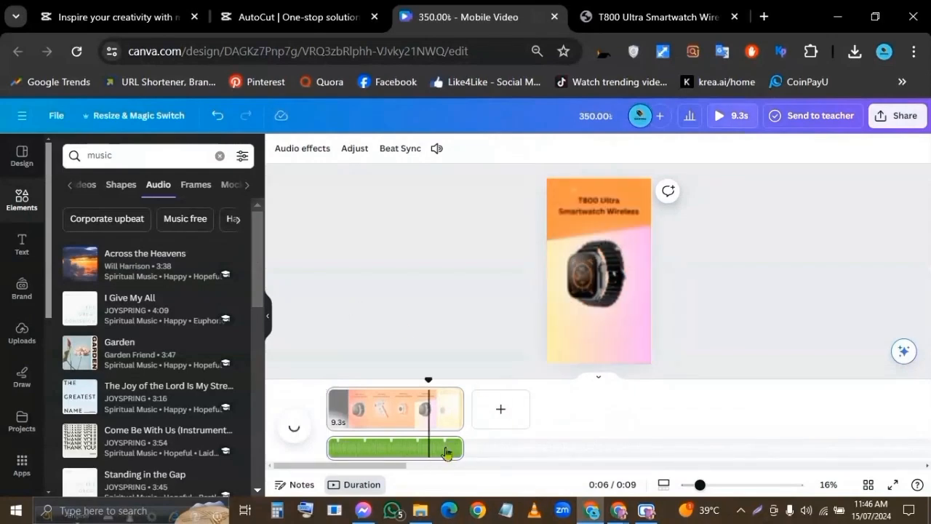
pyautogui.rightClick(434, 457)
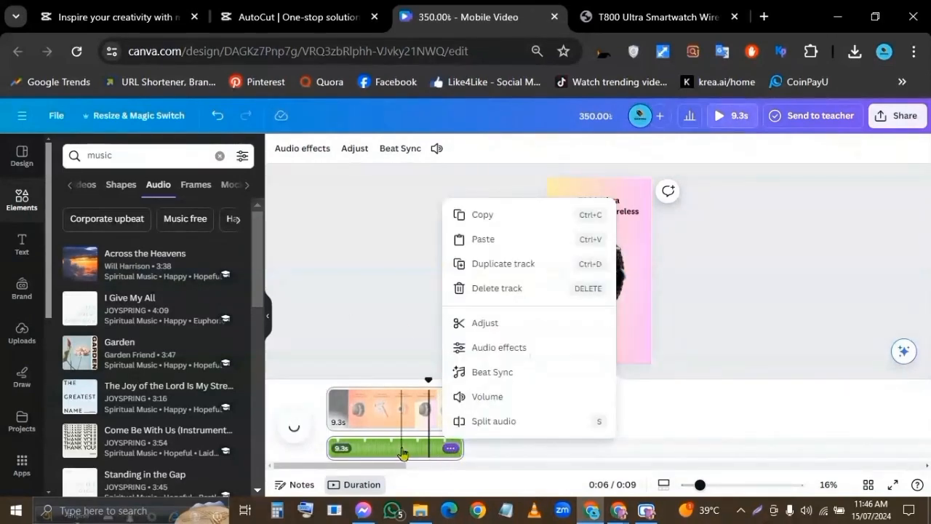
pyautogui.moveTo(430, 381); pyautogui.dragTo(300, 374)
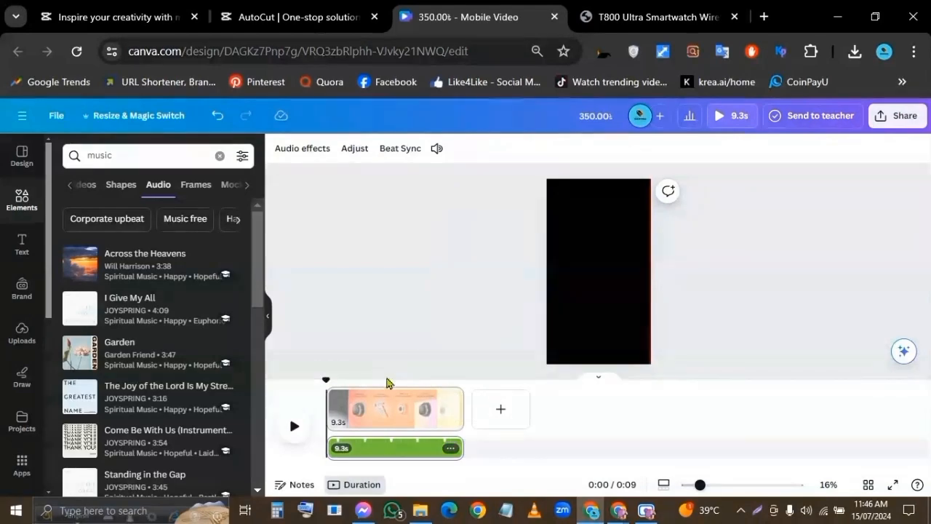
pyautogui.click(414, 447)
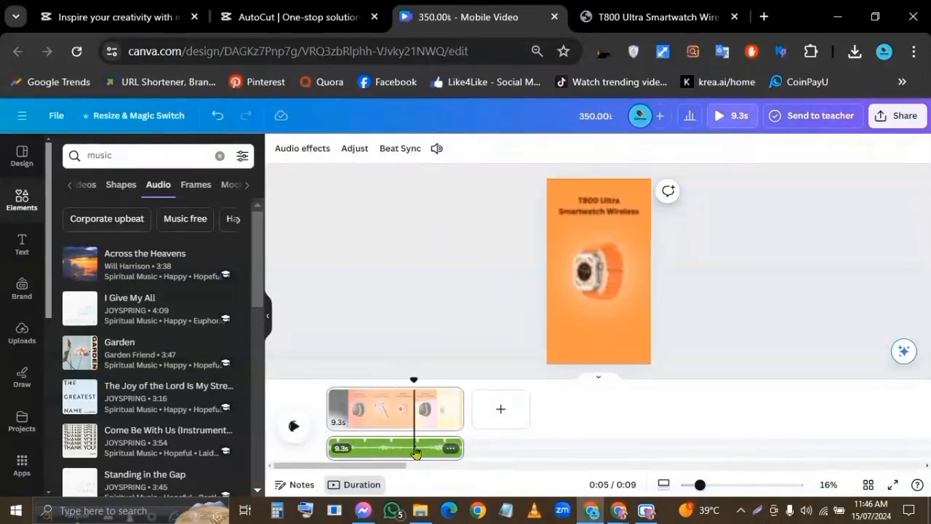
pyautogui.click(442, 155)
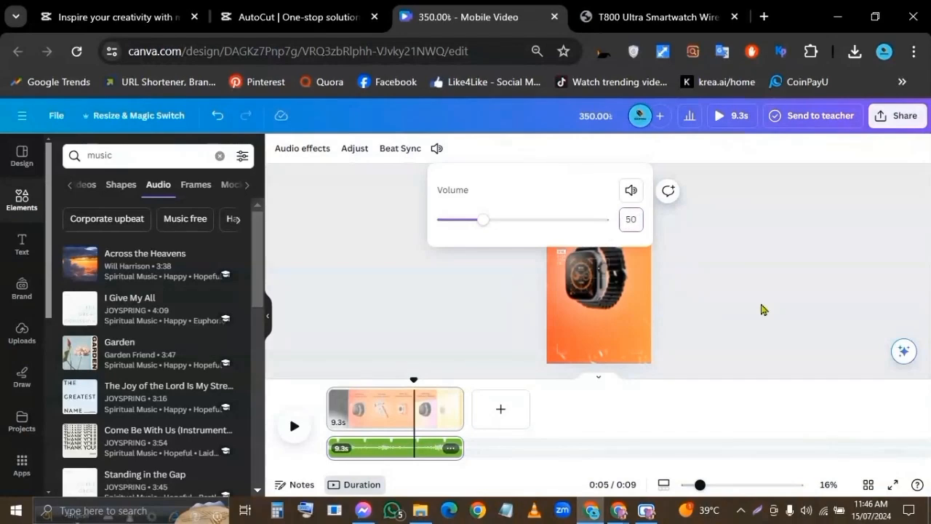
pyautogui.click(497, 275)
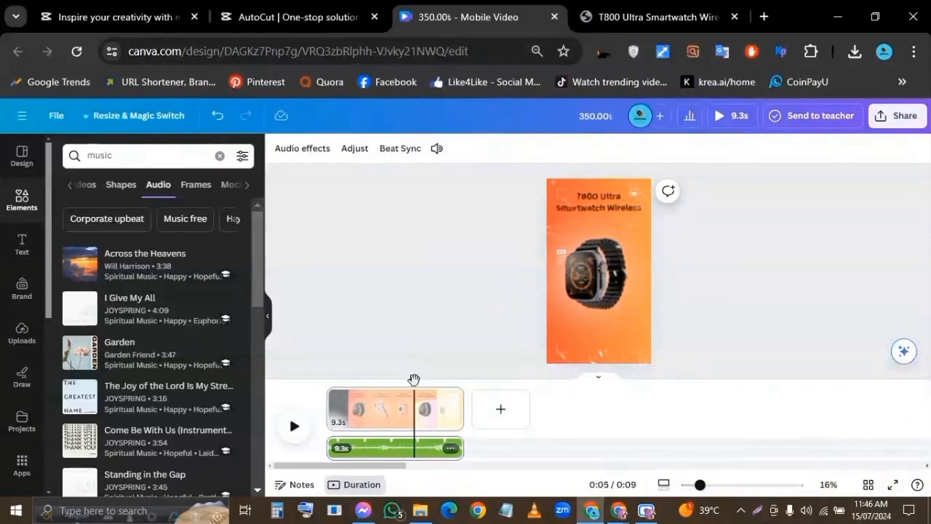
# Play the video with its music from the beginning, then pause it.
pyautogui.moveTo(414, 379); pyautogui.dragTo(317, 395)
pyautogui.press('space')
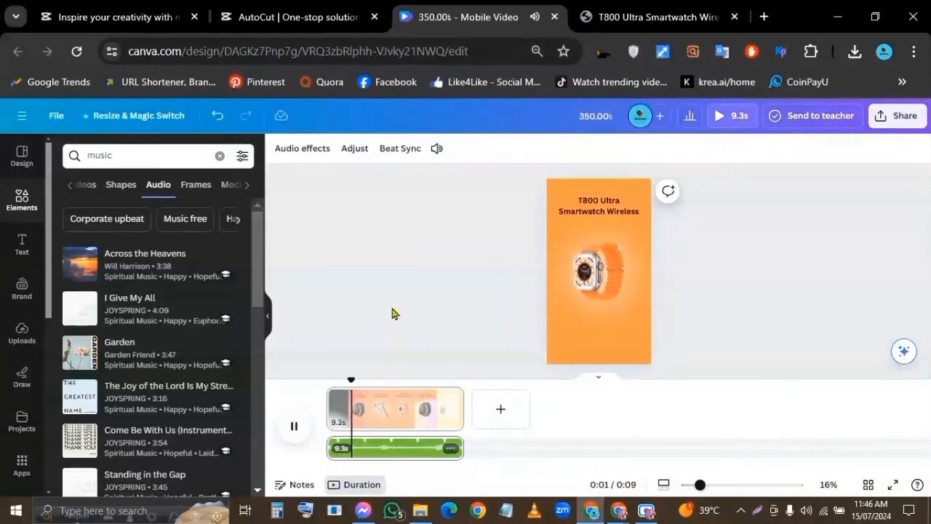
pyautogui.click(295, 422)
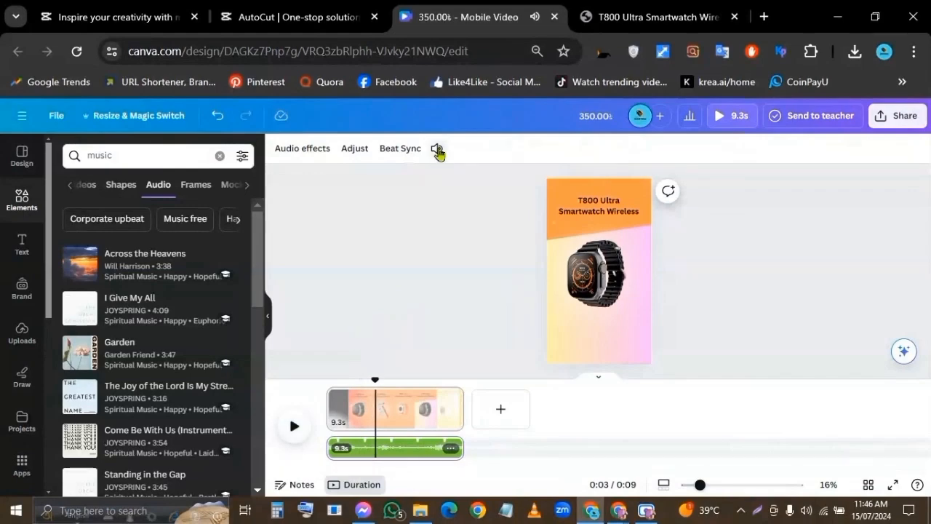
# Lower the music track's volume.
pyautogui.click(437, 149)
pyautogui.moveTo(484, 227); pyautogui.dragTo(467, 227)
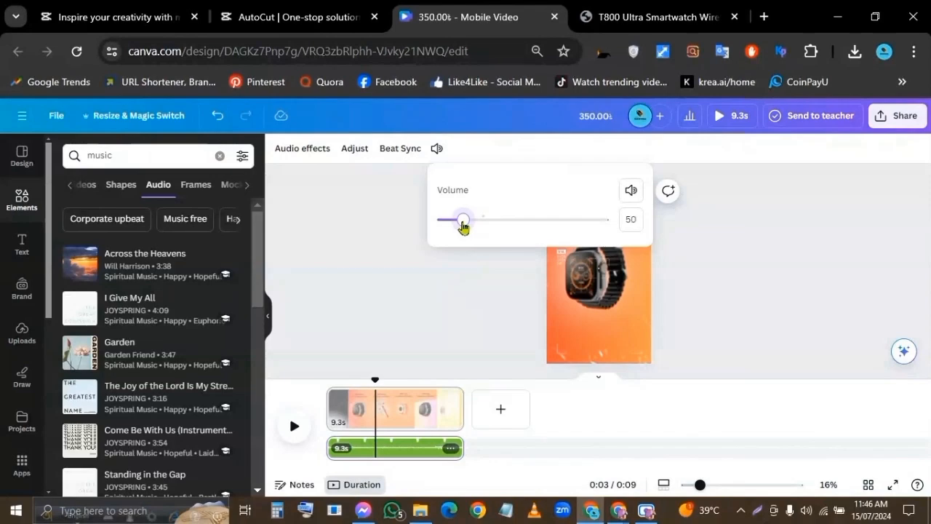
pyautogui.click(420, 291)
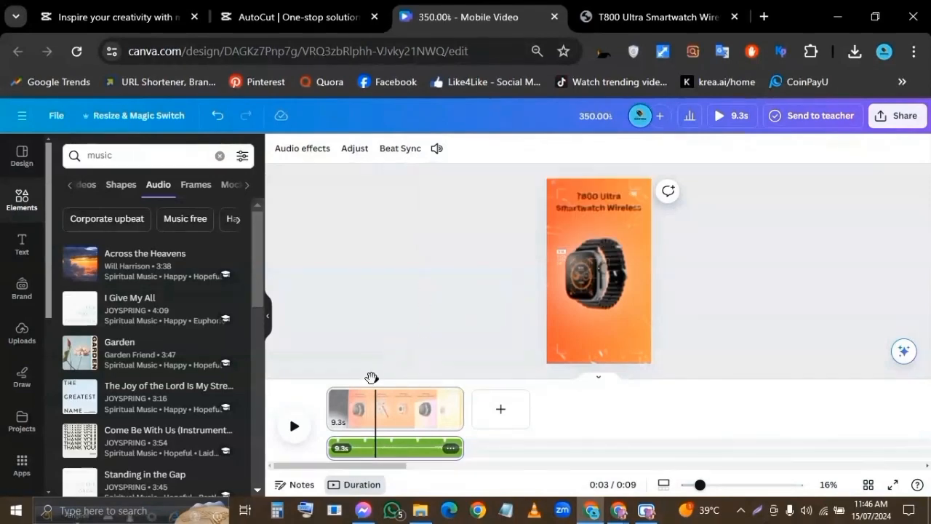
# Replay the video from the start to check the reduced music level, pause it, and review the volume setting.
pyautogui.moveTo(371, 378); pyautogui.dragTo(322, 376)
pyautogui.click(294, 430)
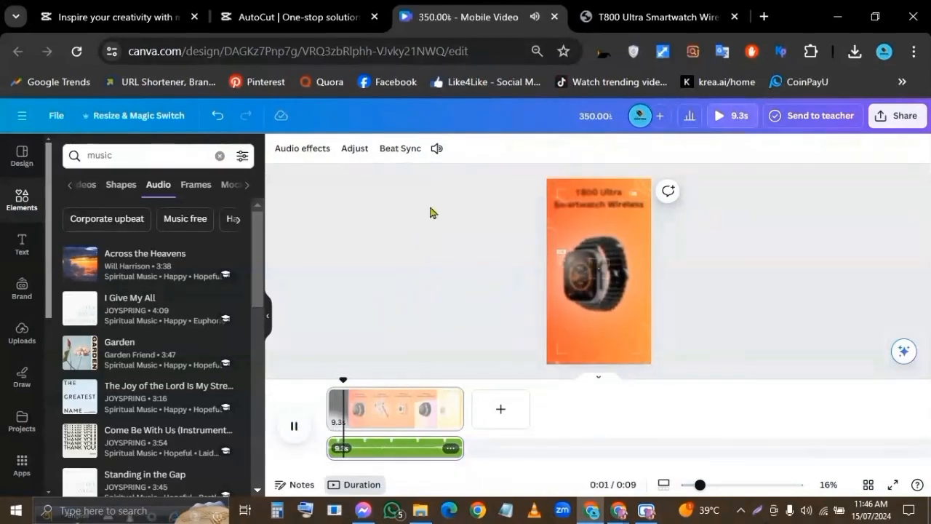
pyautogui.click(295, 429)
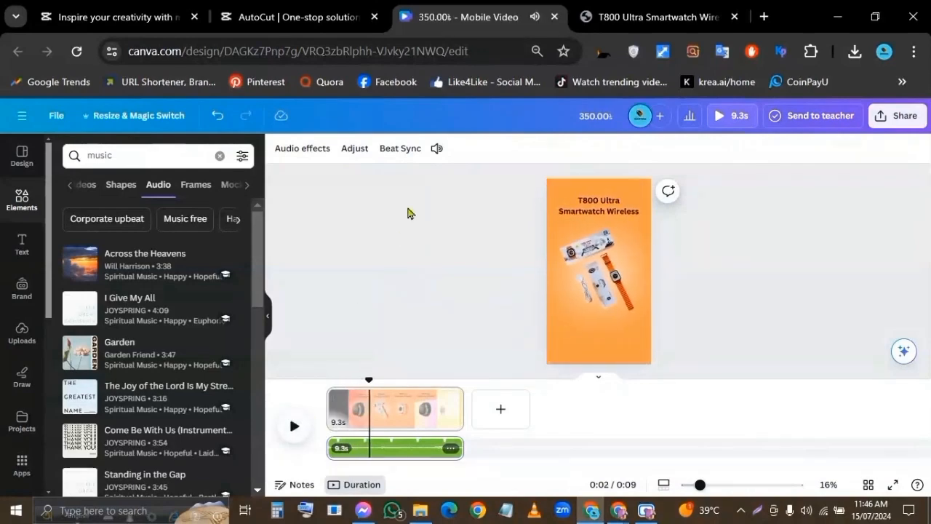
pyautogui.click(436, 149)
pyautogui.click(369, 337)
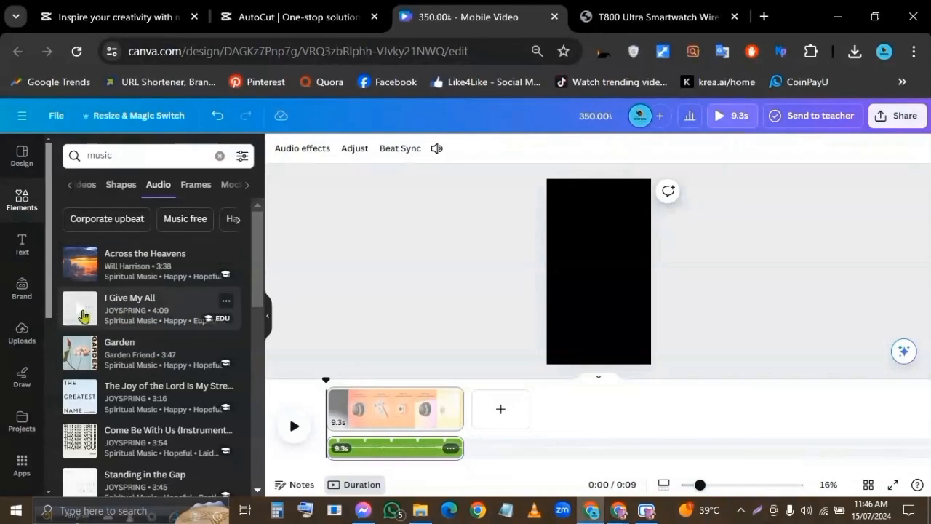
# Preview the track I Give My All and add it to the video as a second music track.
pyautogui.click(78, 312)
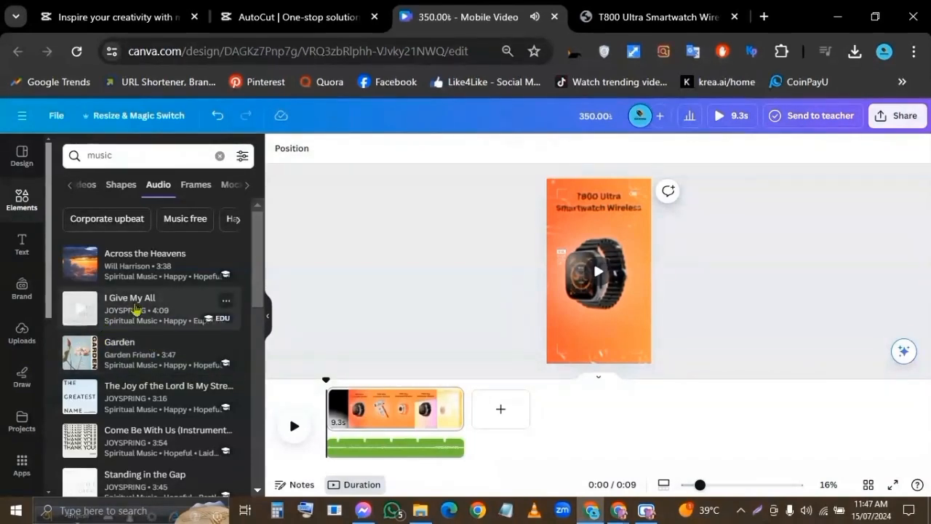
pyautogui.click(136, 310)
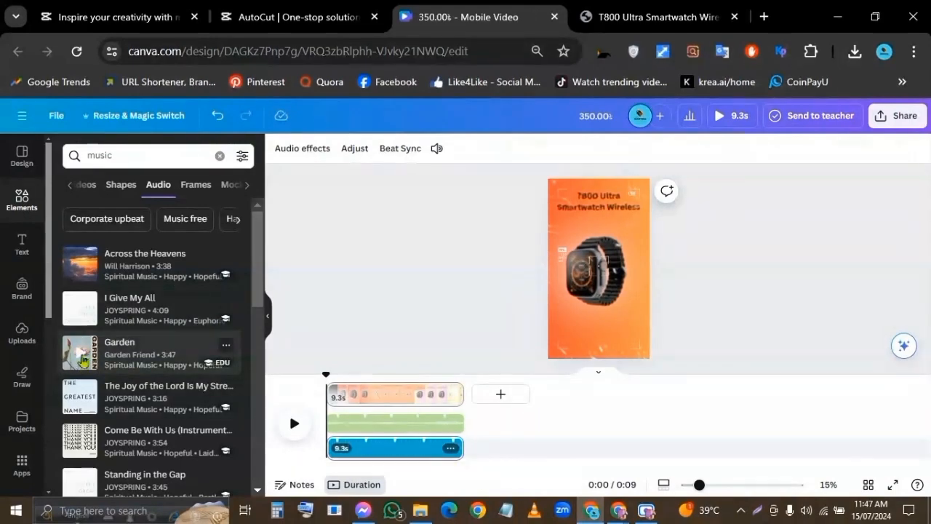
# Search the audio library for "song".
pyautogui.click(133, 157)
pyautogui.moveTo(149, 156); pyautogui.dragTo(62, 160)
pyautogui.press('BackSpace')
pyautogui.write('song')
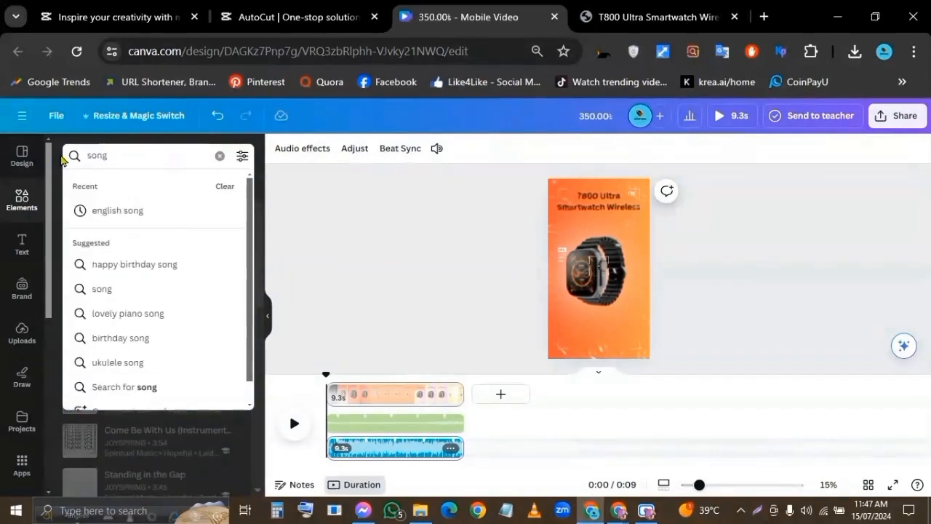
pyautogui.press('Return')
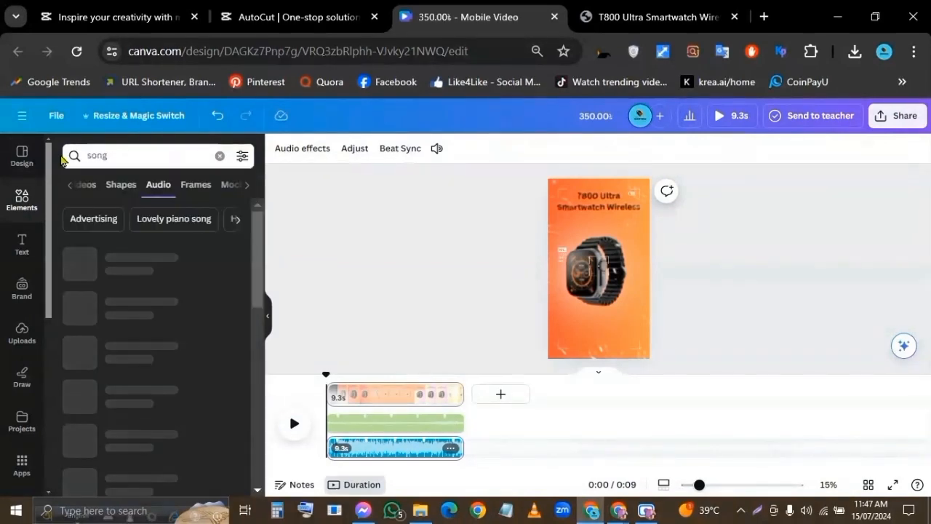
# Preview the song results one after another, from Synth Guitar Music through Cloud 9, to compare possible background music.
pyautogui.click(80, 263)
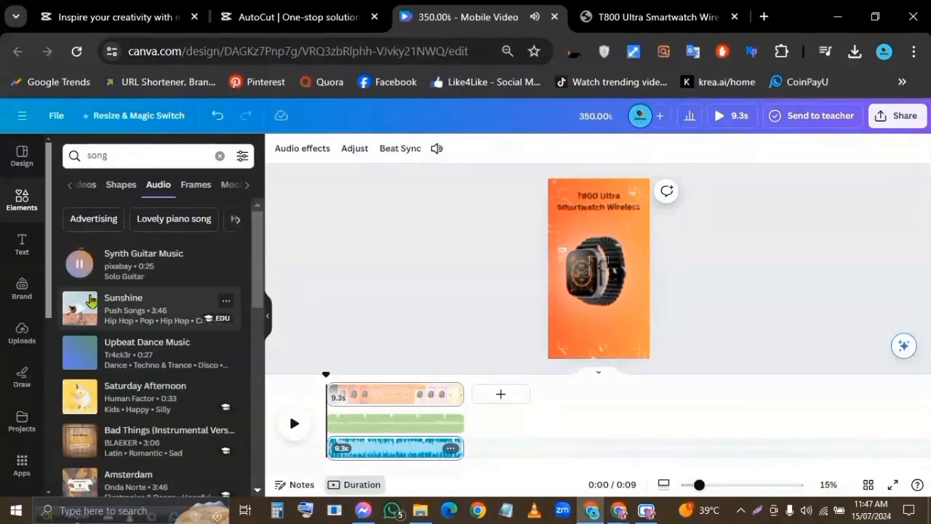
pyautogui.click(80, 314)
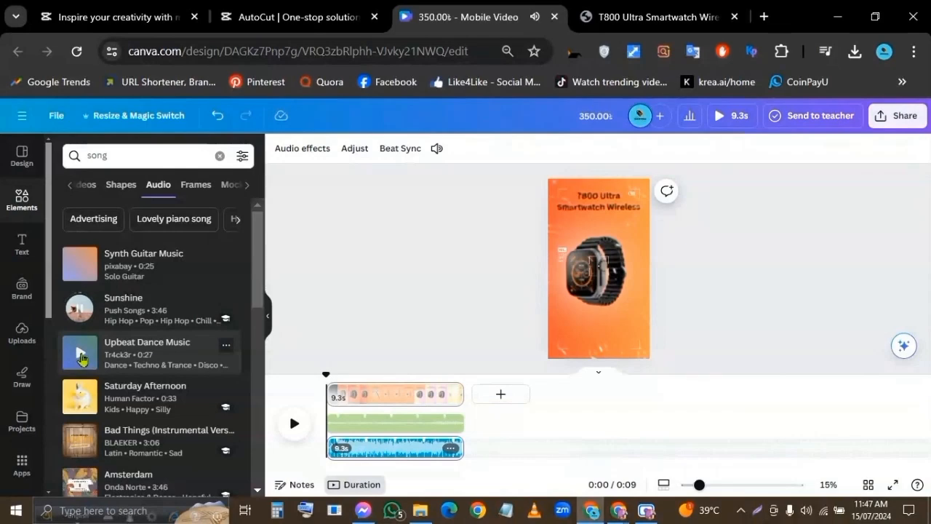
pyautogui.click(80, 358)
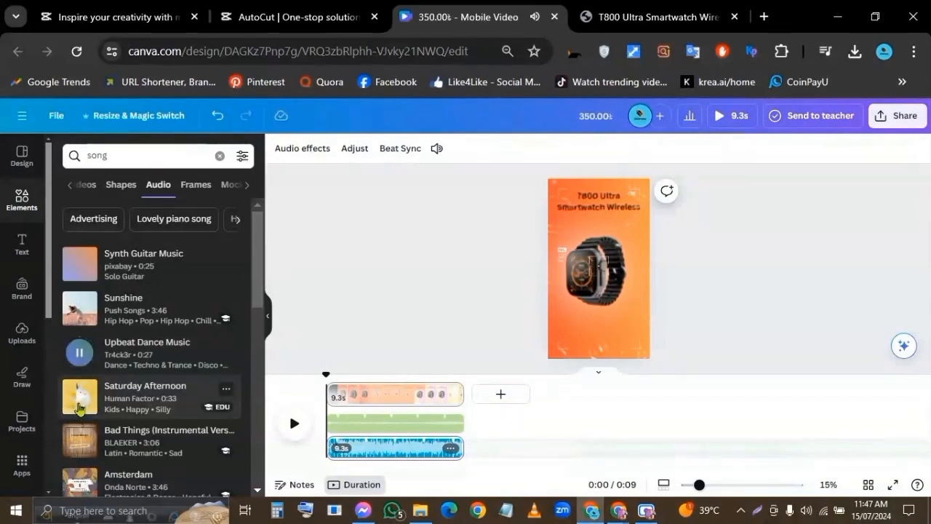
pyautogui.click(80, 403)
pyautogui.scroll(-2, 82, 385)
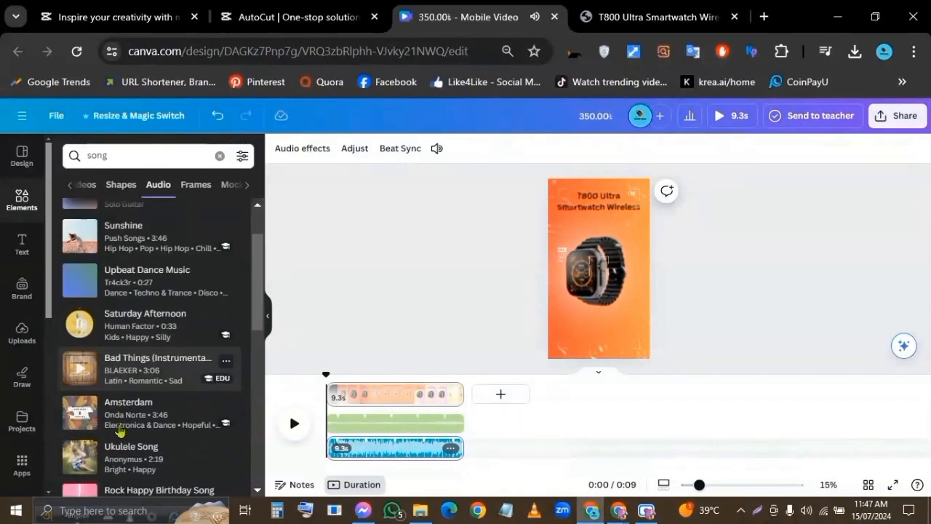
pyautogui.click(83, 360)
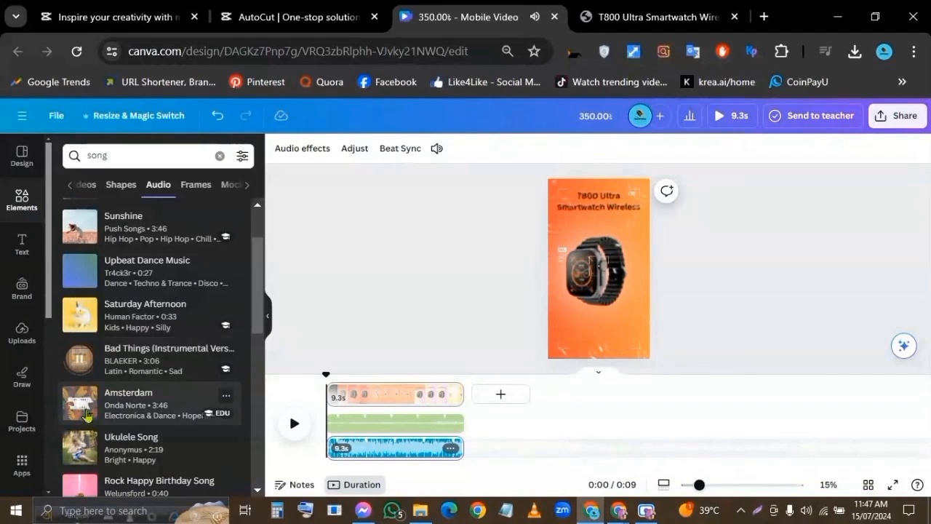
pyautogui.click(82, 406)
pyautogui.scroll(-1, 121, 431)
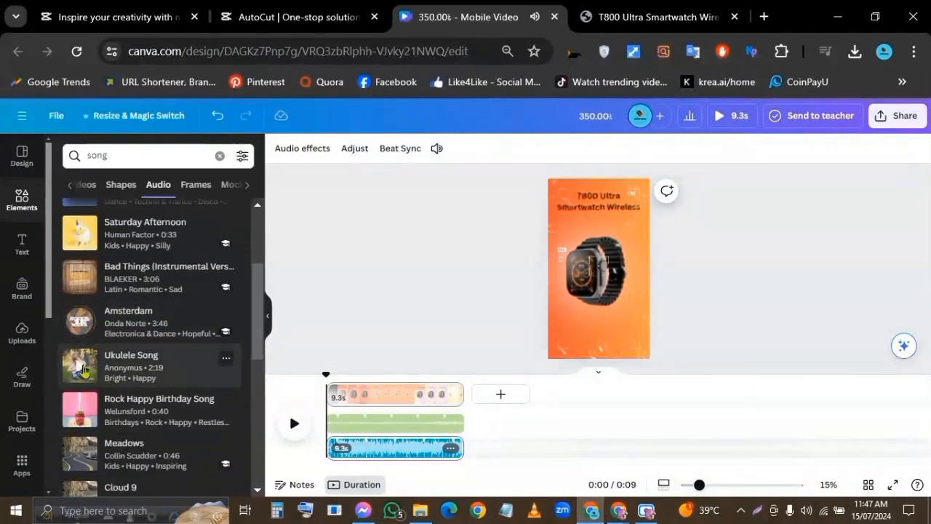
pyautogui.click(82, 369)
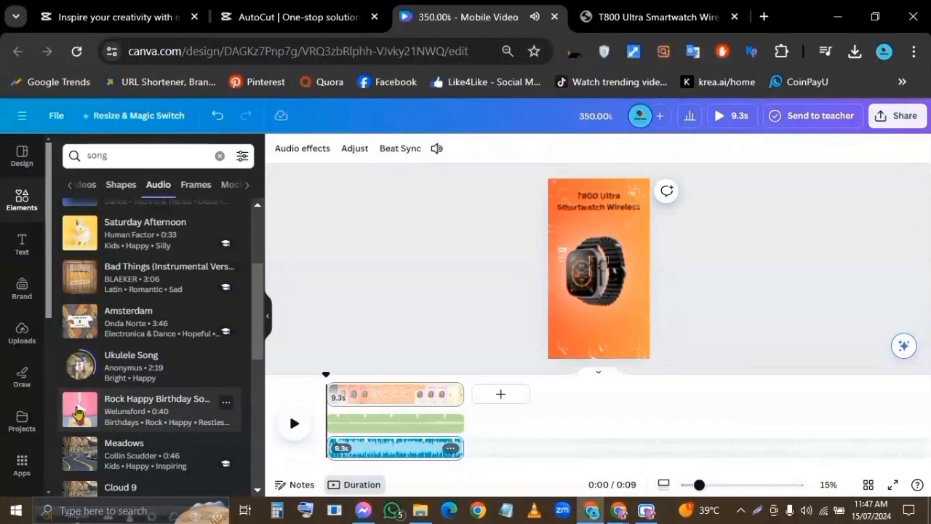
pyautogui.scroll(-1, 108, 442)
pyautogui.scroll(-1, 108, 442)
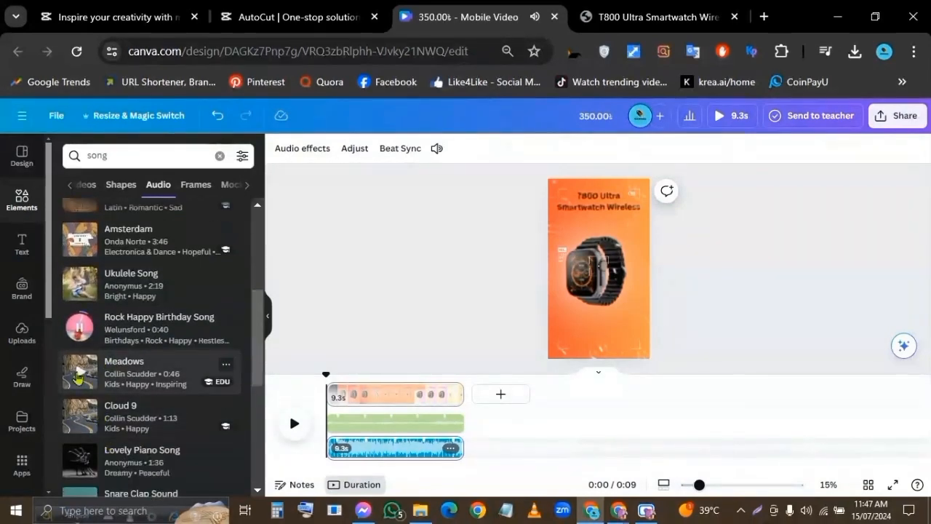
pyautogui.click(84, 386)
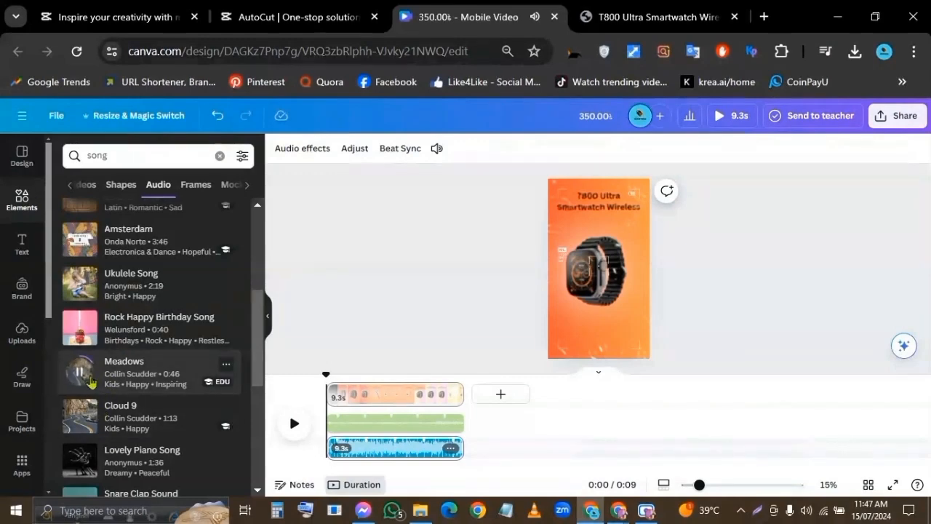
pyautogui.click(122, 428)
pyautogui.scroll(-2, 123, 429)
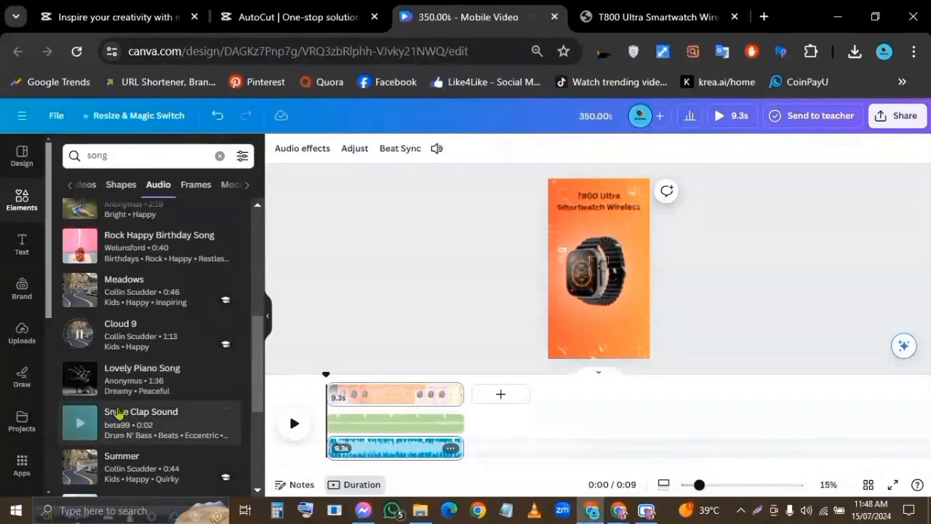
# Preview Sunshine by Push Songs again and add it to the video as a third music track.
pyautogui.scroll(6, 118, 386)
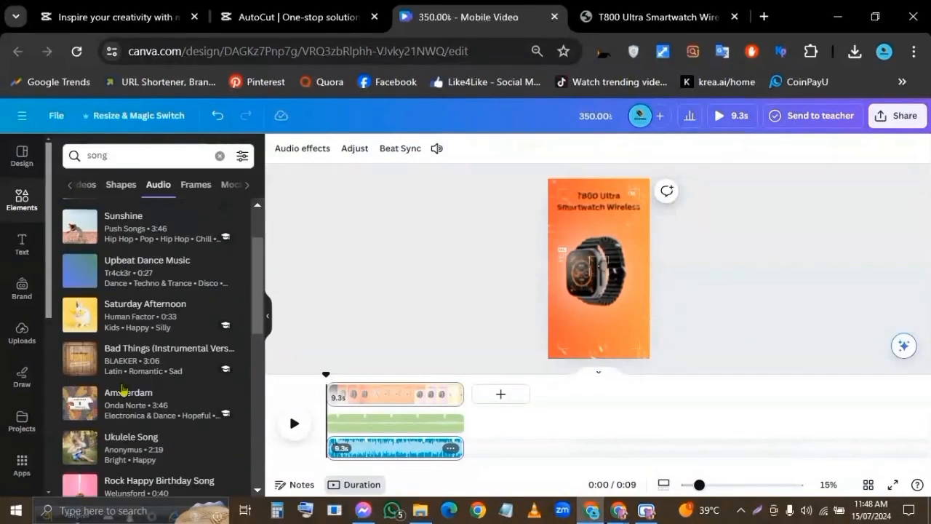
pyautogui.click(80, 309)
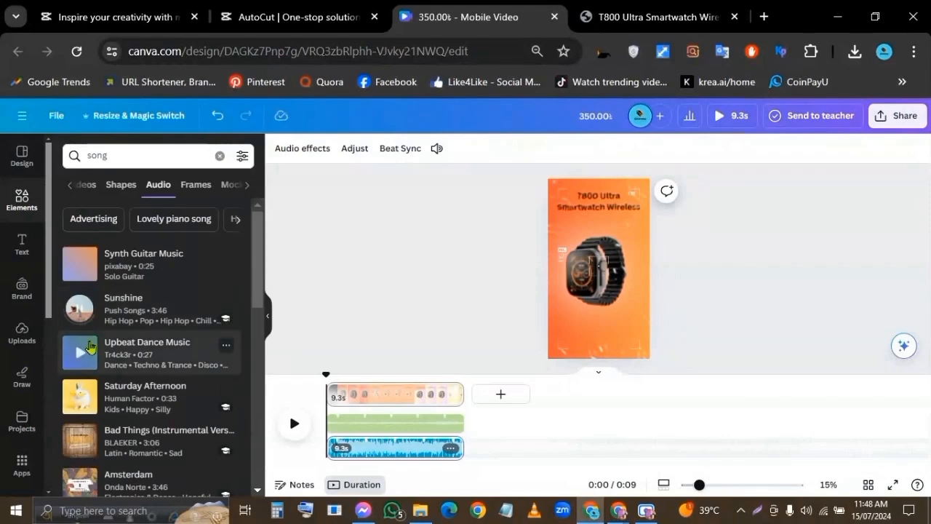
pyautogui.click(129, 313)
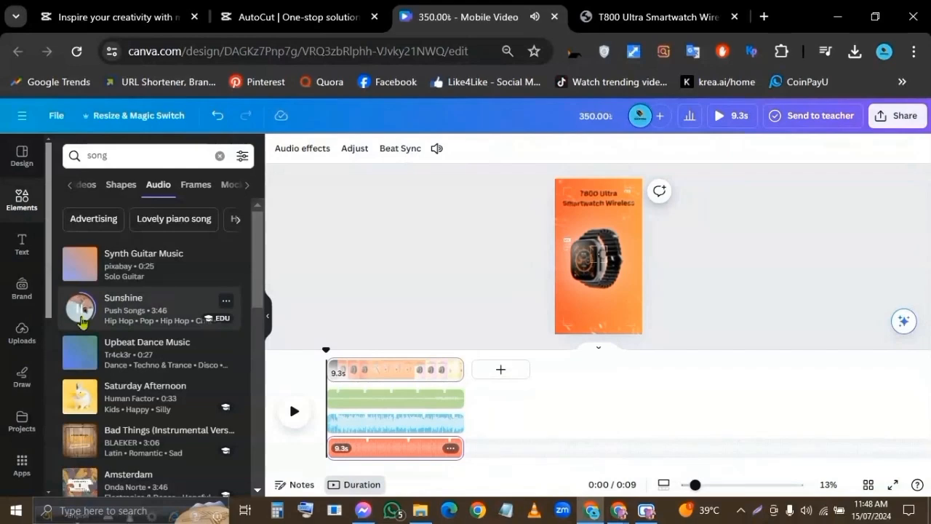
# Return the playhead to the start and check the volume setting of the first music track.
pyautogui.click(434, 409)
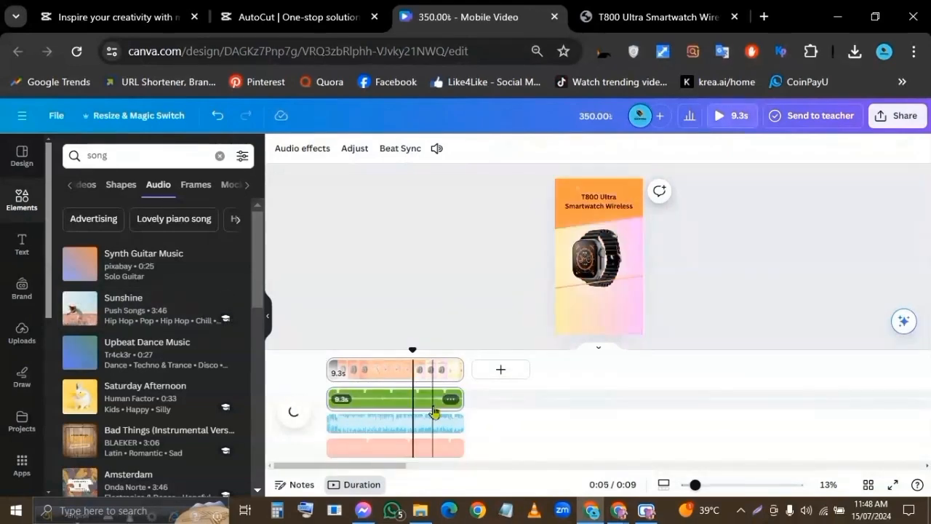
pyautogui.click(339, 353)
pyautogui.moveTo(412, 382); pyautogui.dragTo(327, 384)
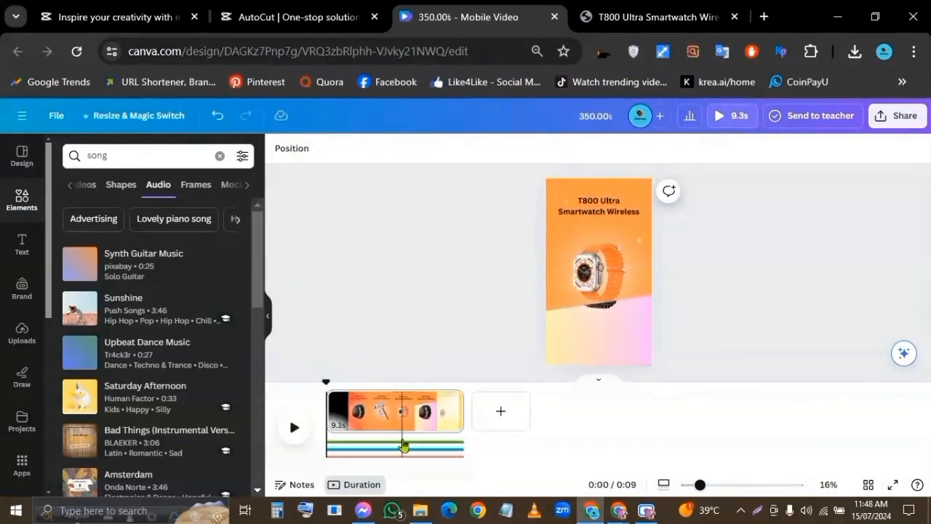
pyautogui.click(404, 445)
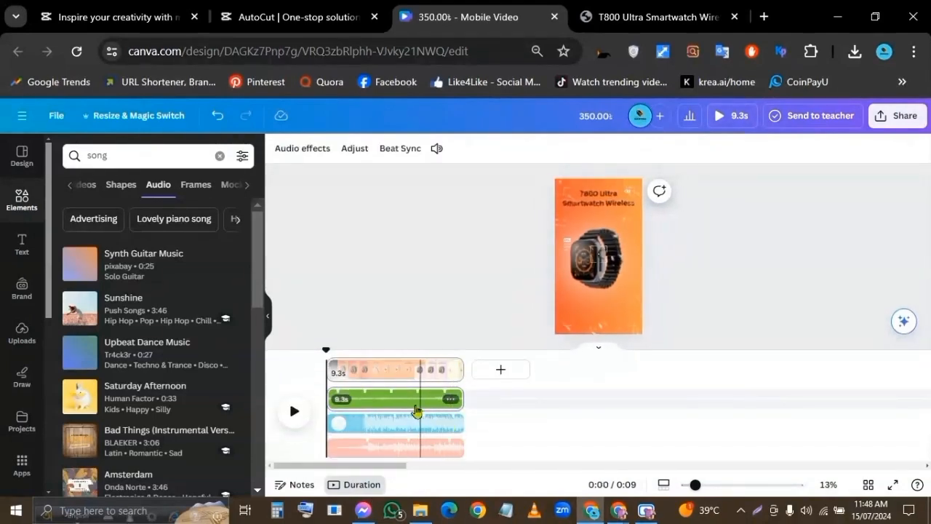
pyautogui.click(395, 406)
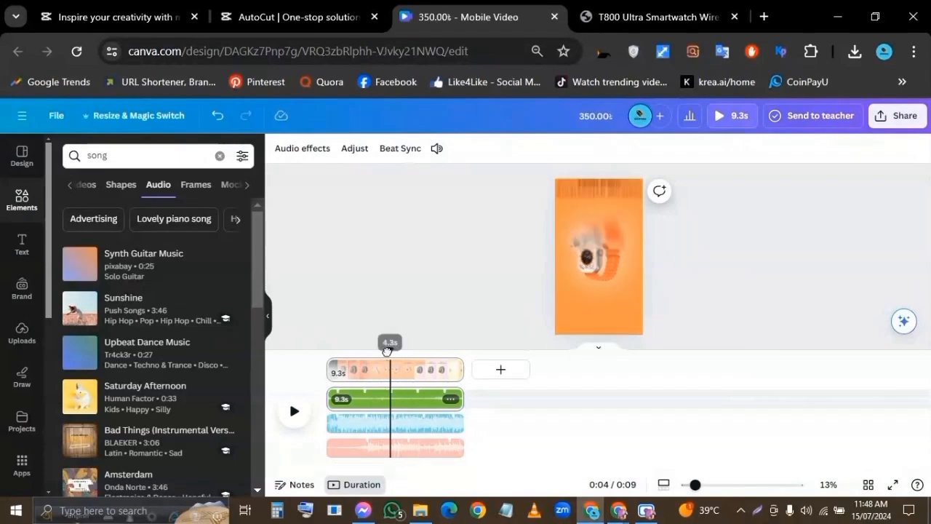
pyautogui.moveTo(394, 352); pyautogui.dragTo(283, 354)
pyautogui.click(436, 148)
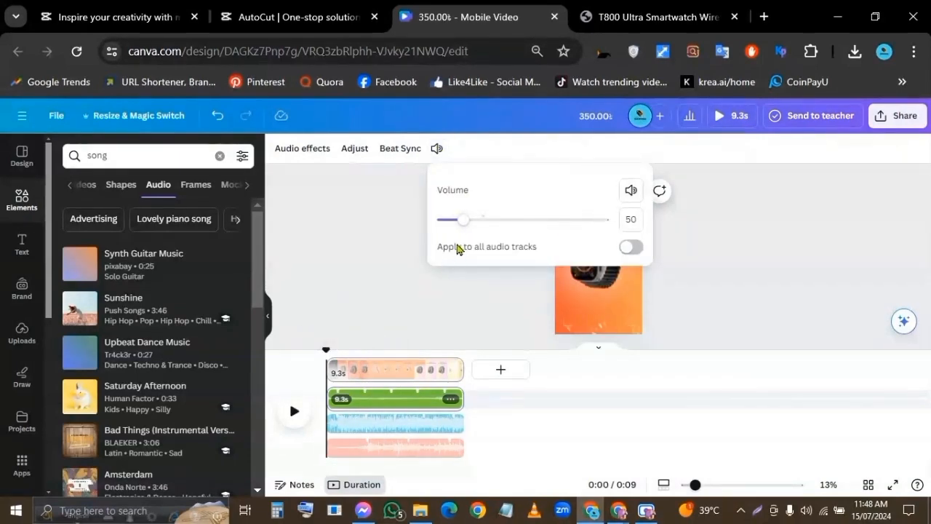
# Play the video briefly with the layered music tracks, pause it, and return to the beginning.
pyautogui.click(294, 411)
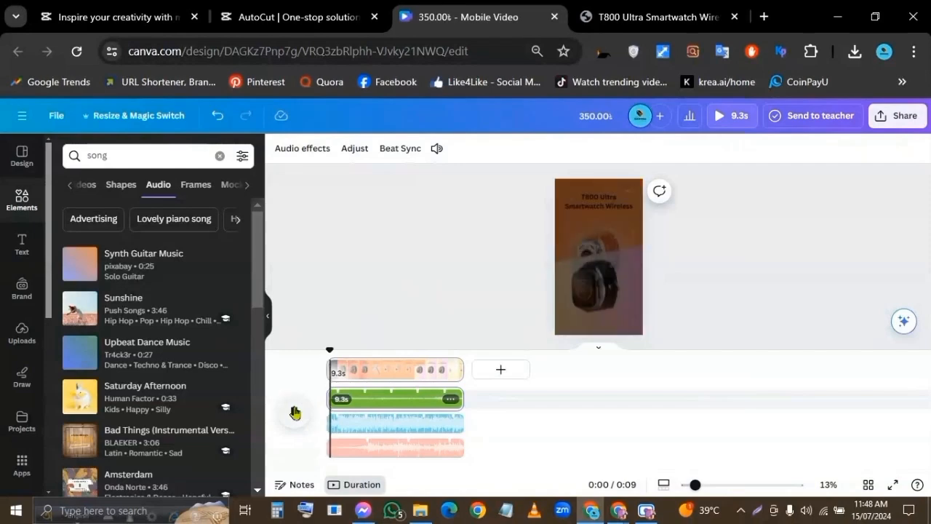
pyautogui.click(294, 411)
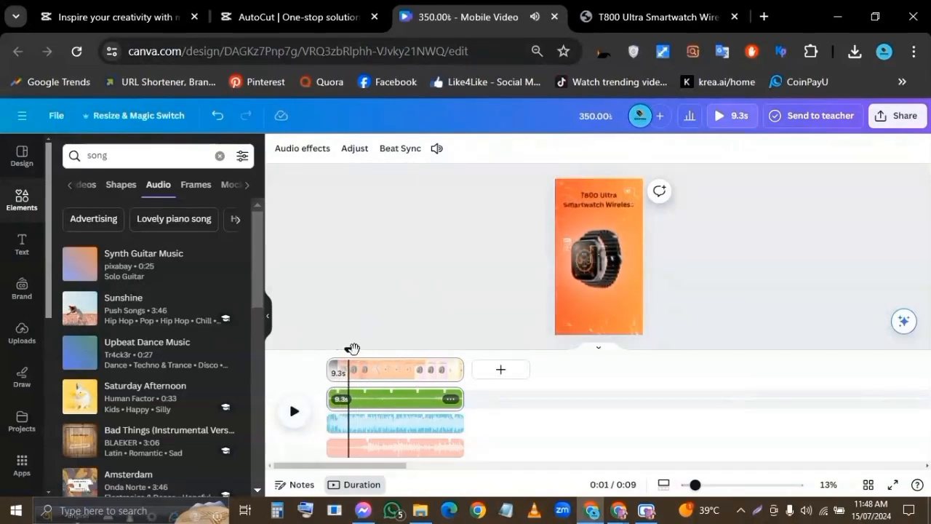
pyautogui.moveTo(352, 349); pyautogui.dragTo(291, 347)
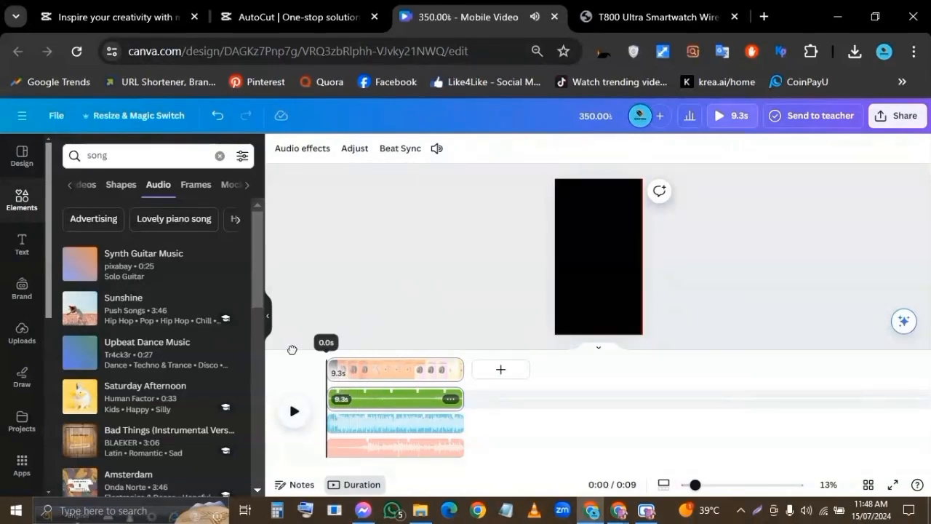
# Set the second music track's volume to 36 and return the playhead to the start.
pyautogui.click(389, 430)
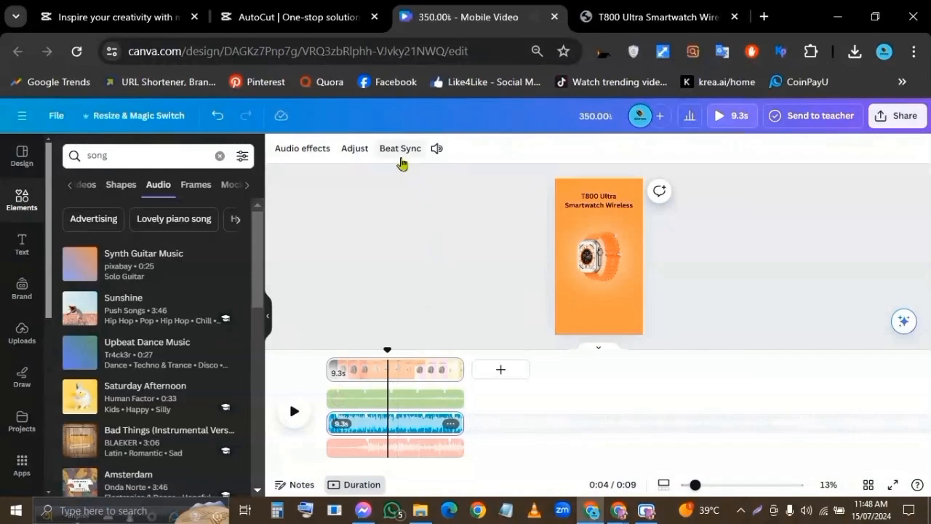
pyautogui.click(436, 148)
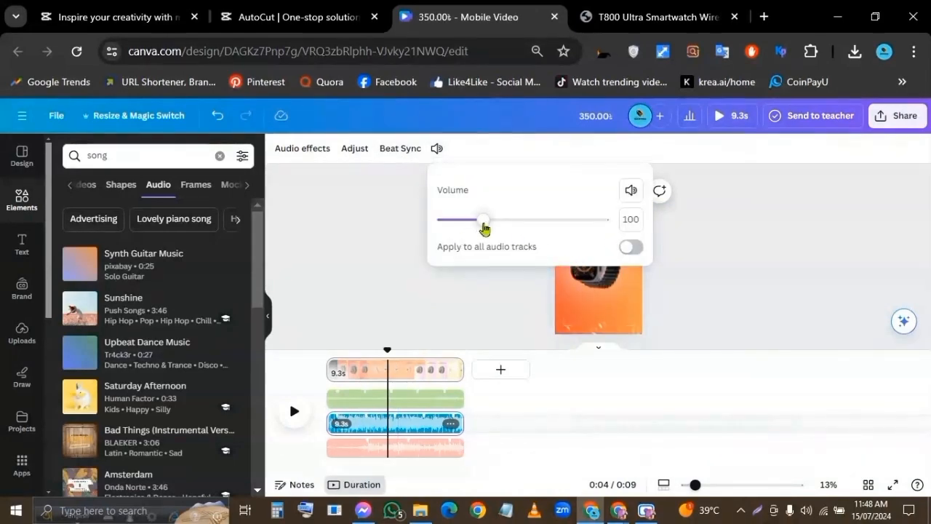
pyautogui.moveTo(482, 225); pyautogui.dragTo(458, 228)
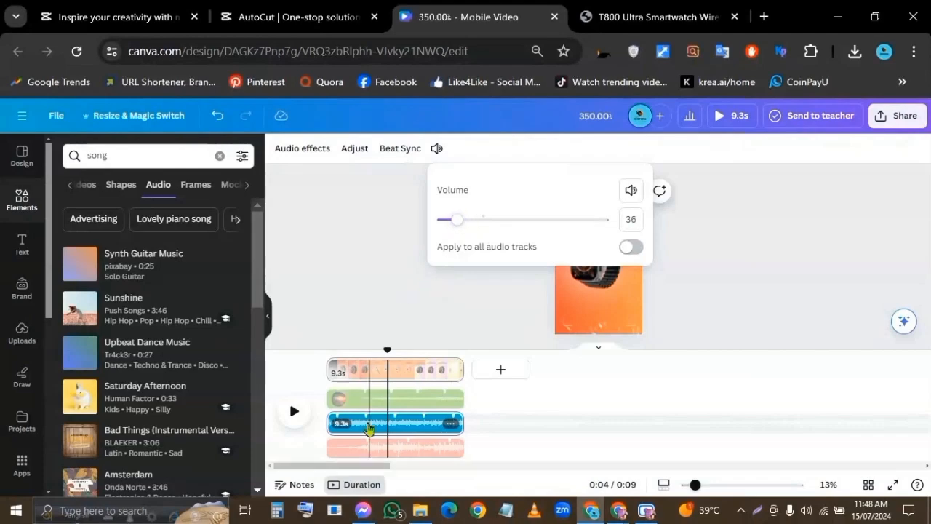
pyautogui.moveTo(387, 352); pyautogui.dragTo(325, 356)
# Lower the volume of the Sunshine music track.
pyautogui.click(371, 445)
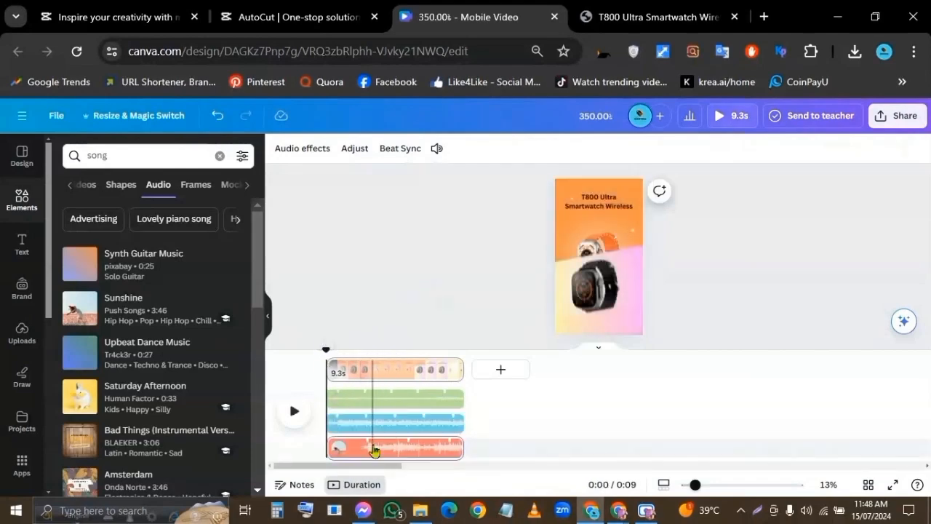
pyautogui.click(441, 154)
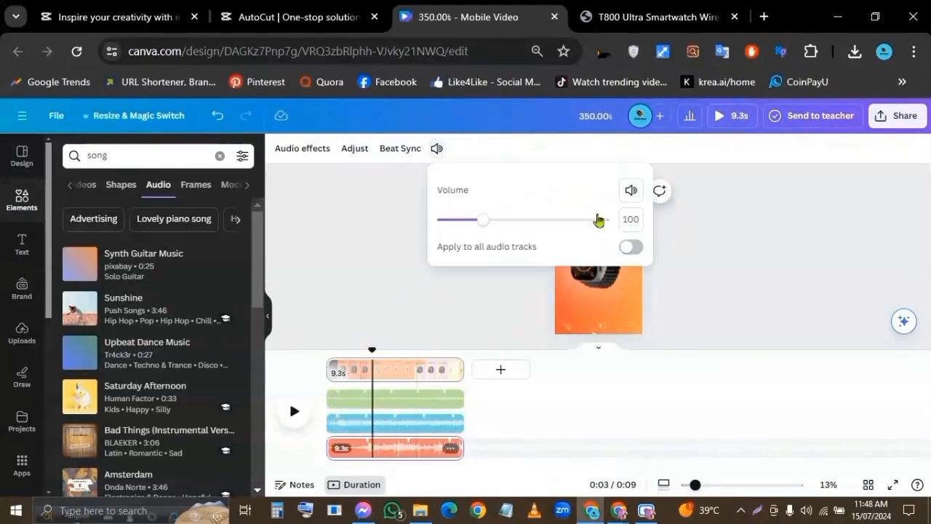
pyautogui.moveTo(474, 230); pyautogui.dragTo(451, 235)
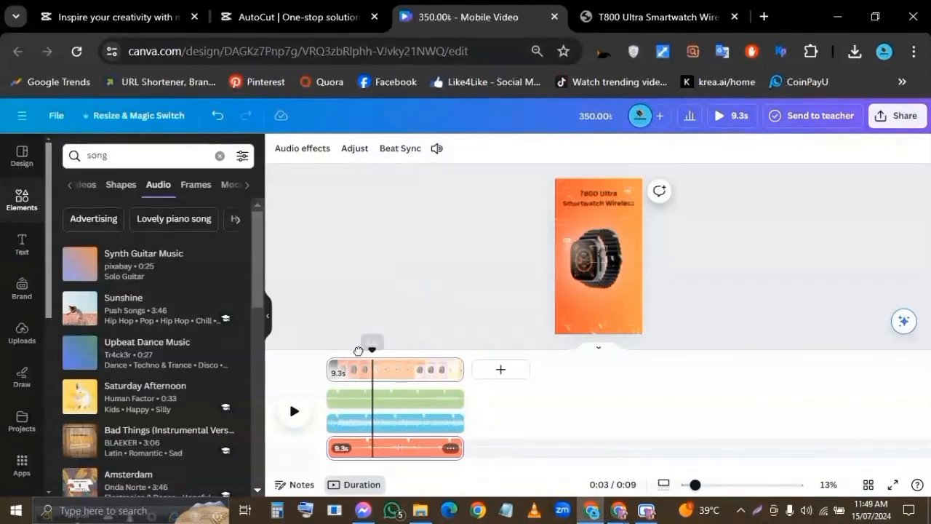
# Check the volume settings of the first, second and third music tracks.
pyautogui.click(366, 398)
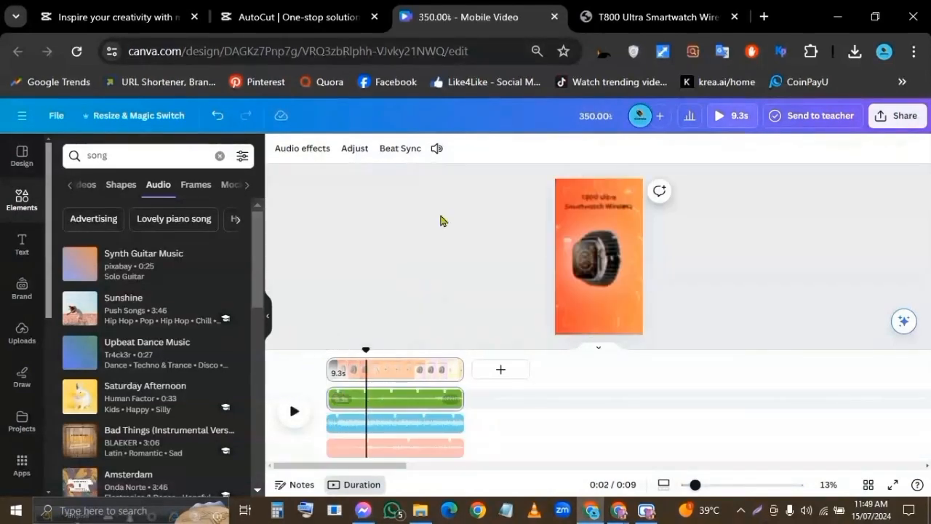
pyautogui.click(436, 149)
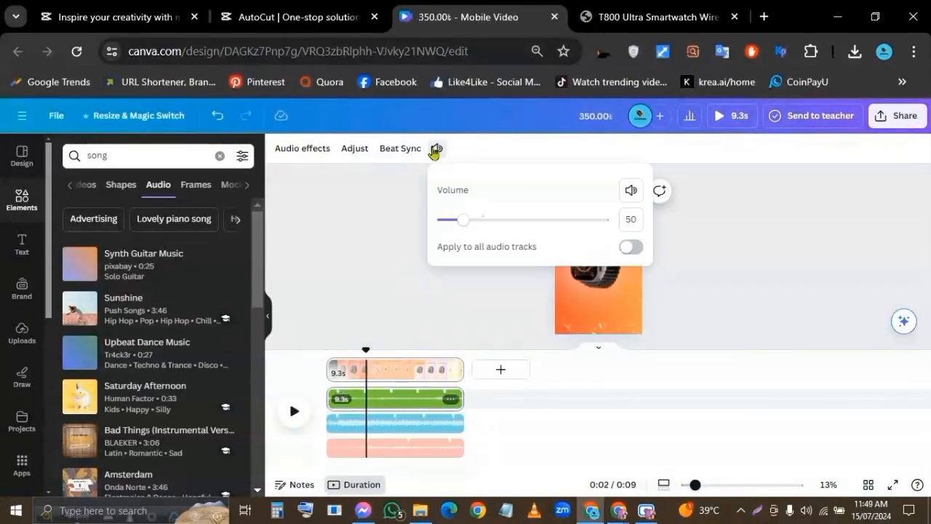
pyautogui.click(384, 424)
pyautogui.click(441, 152)
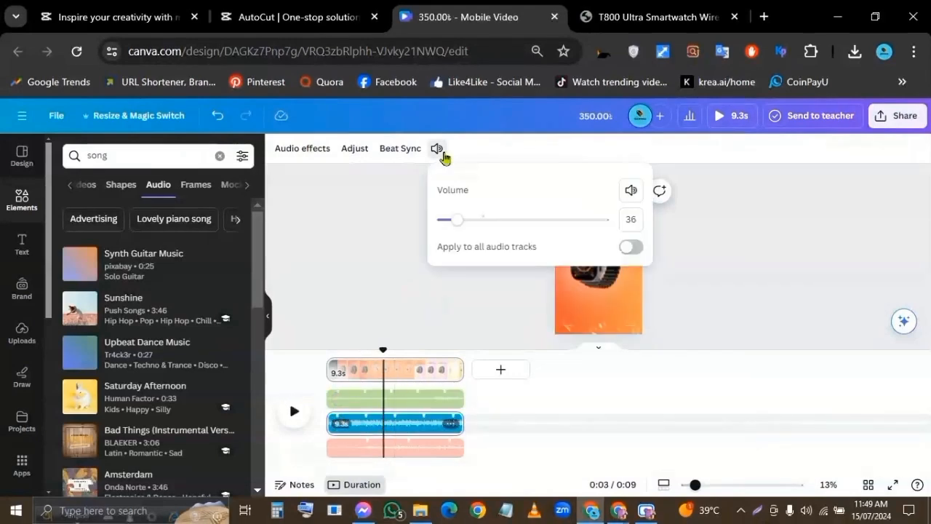
pyautogui.click(399, 448)
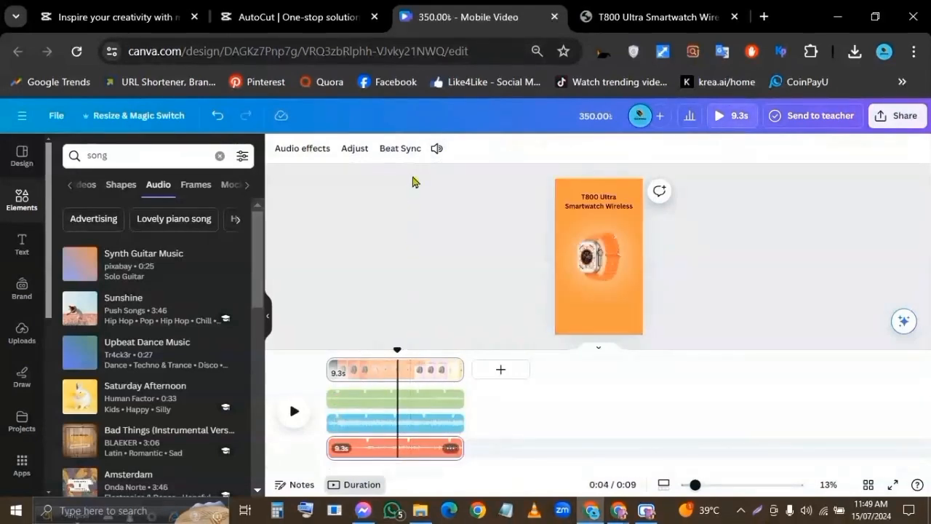
pyautogui.click(436, 149)
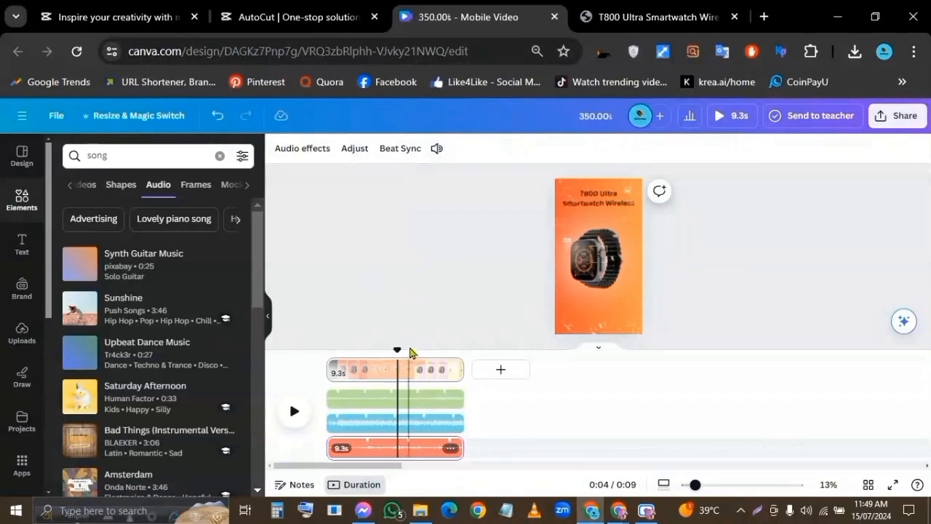
# Play the video with its layered music twice, starting from the beginning each time.
pyautogui.moveTo(397, 350); pyautogui.dragTo(305, 364)
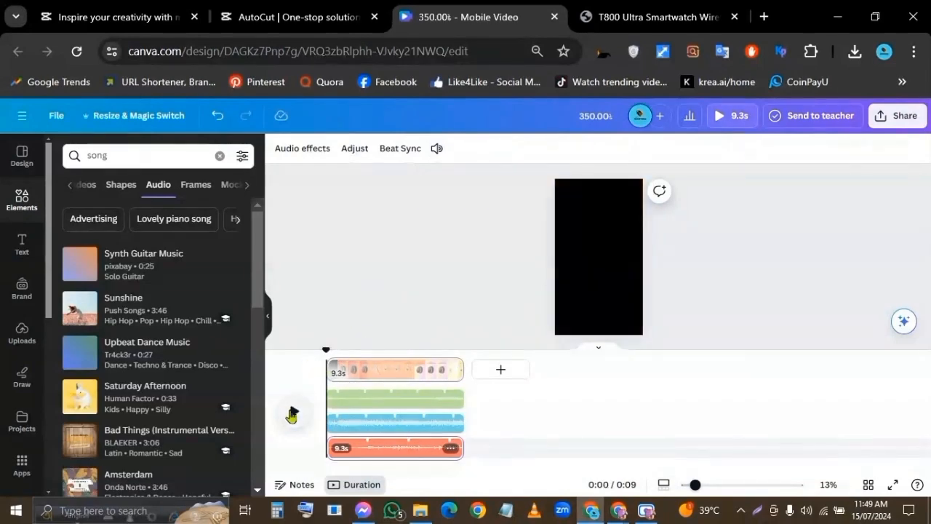
pyautogui.click(291, 413)
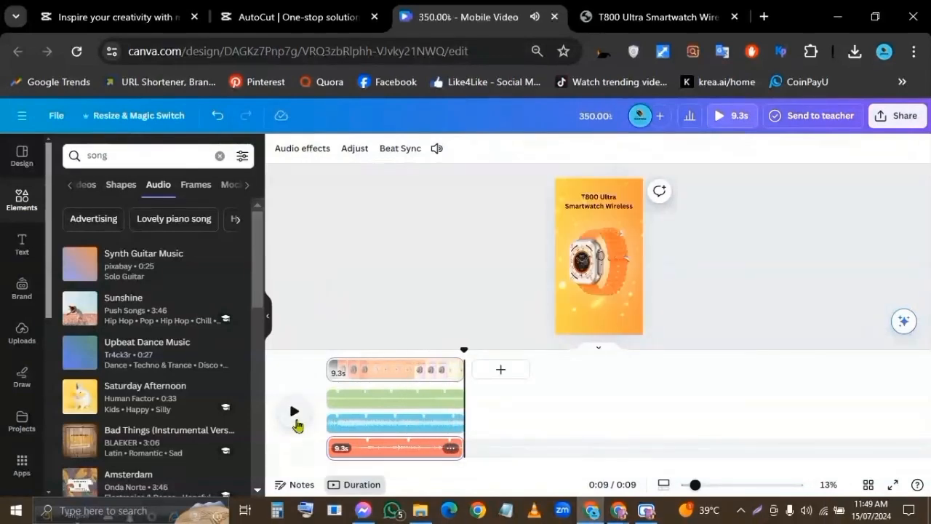
pyautogui.moveTo(464, 349); pyautogui.dragTo(295, 347)
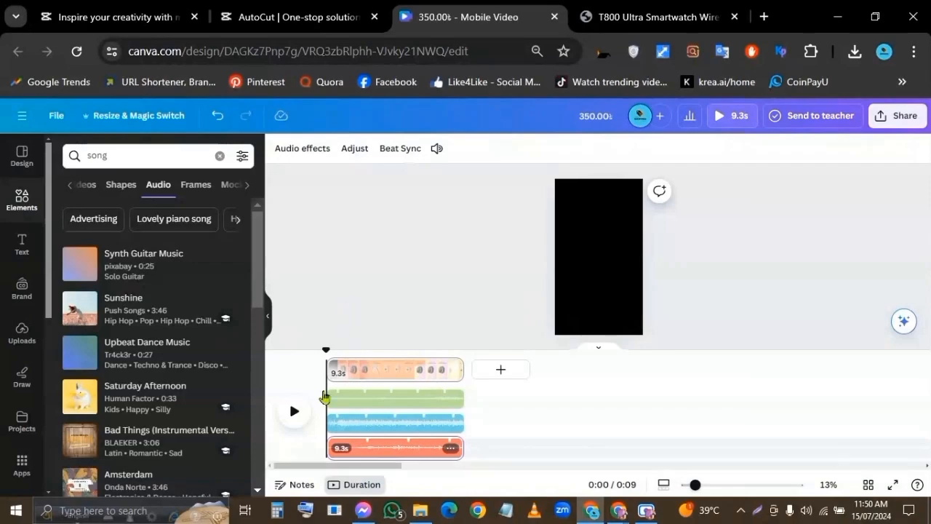
pyautogui.click(294, 410)
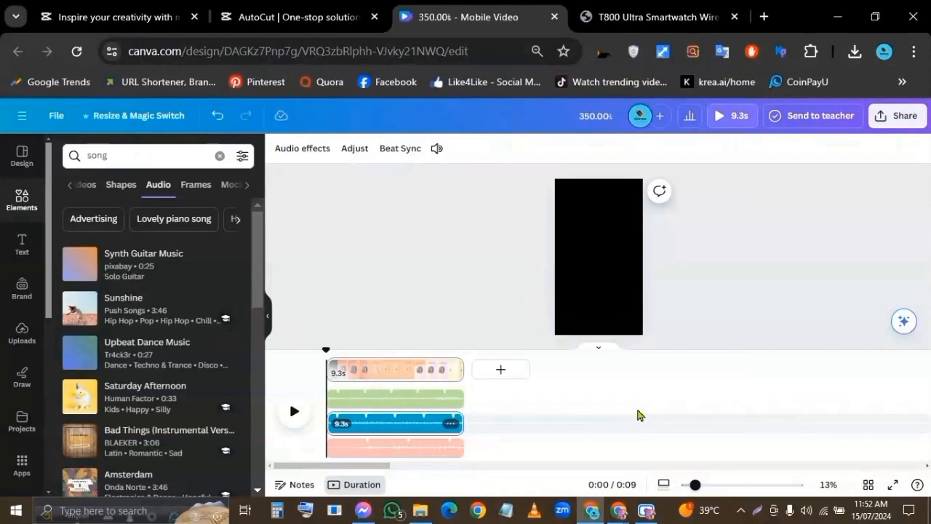
# Download the design as an MP4 video at 1080p (HD) quality.
pyautogui.click(898, 117)
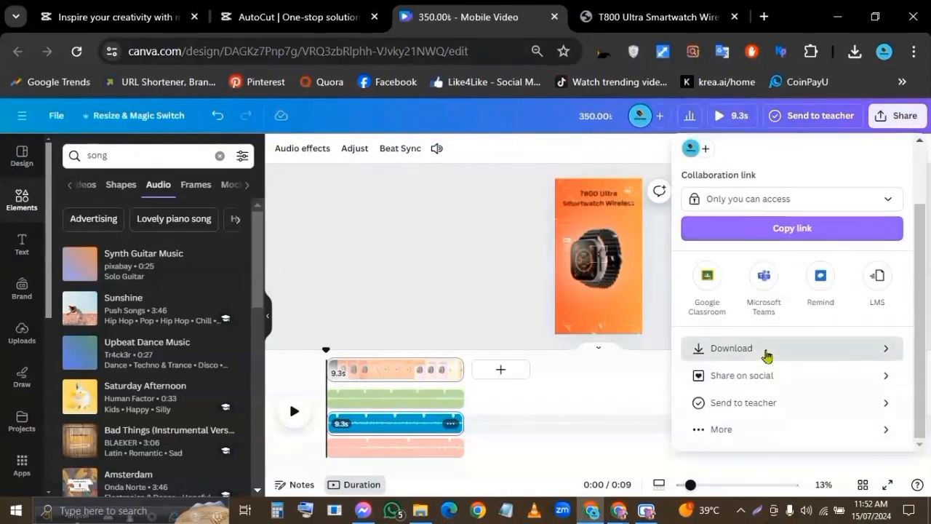
pyautogui.click(765, 355)
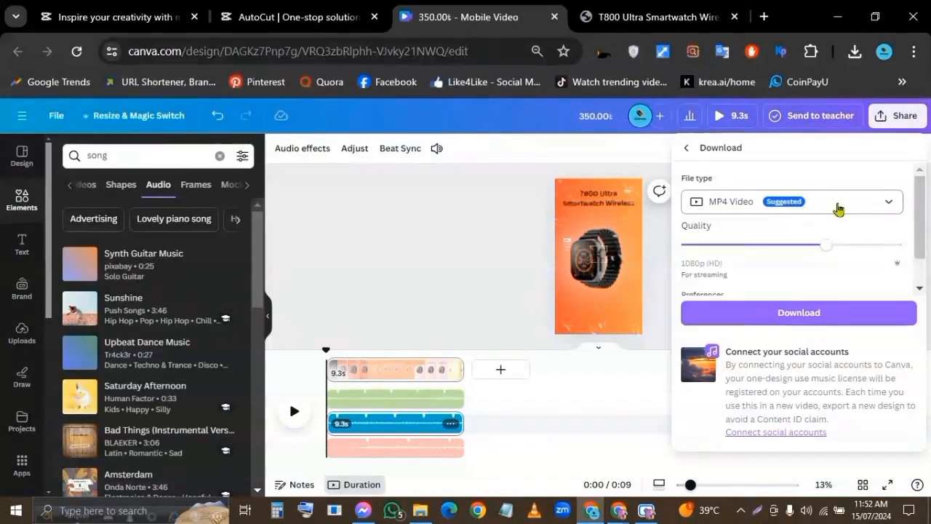
pyautogui.click(815, 314)
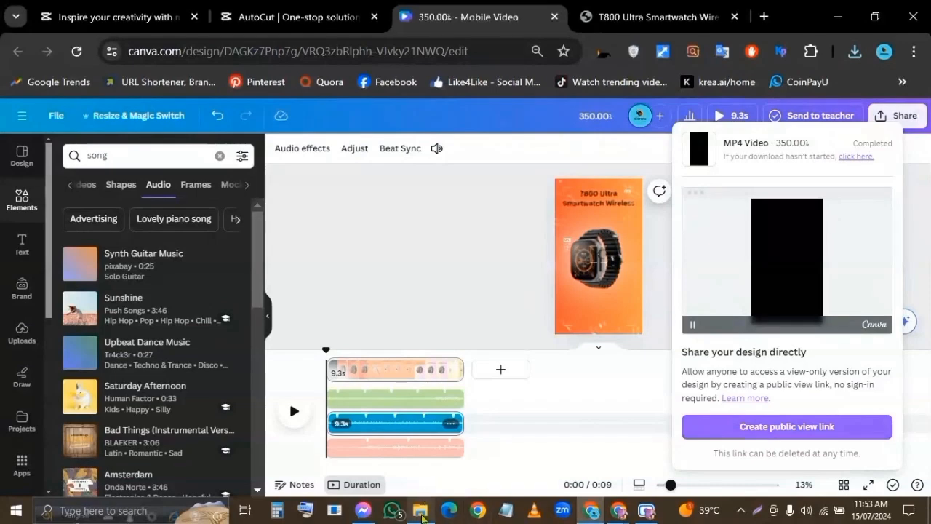
# In the Downloads folder, delete the AutoCut_20240715 video and play the exported 350.00৳ video in VLC, closing the player when done.
pyautogui.click(420, 511)
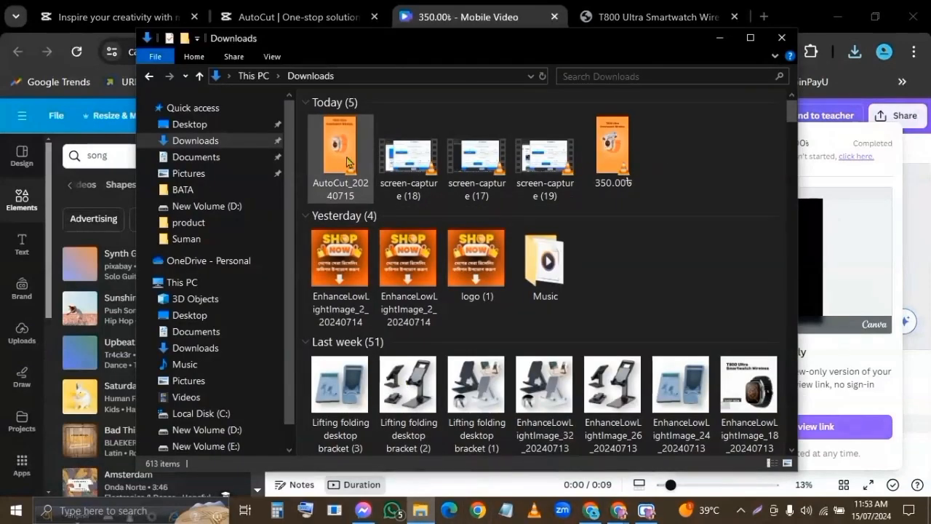
pyautogui.click(618, 156)
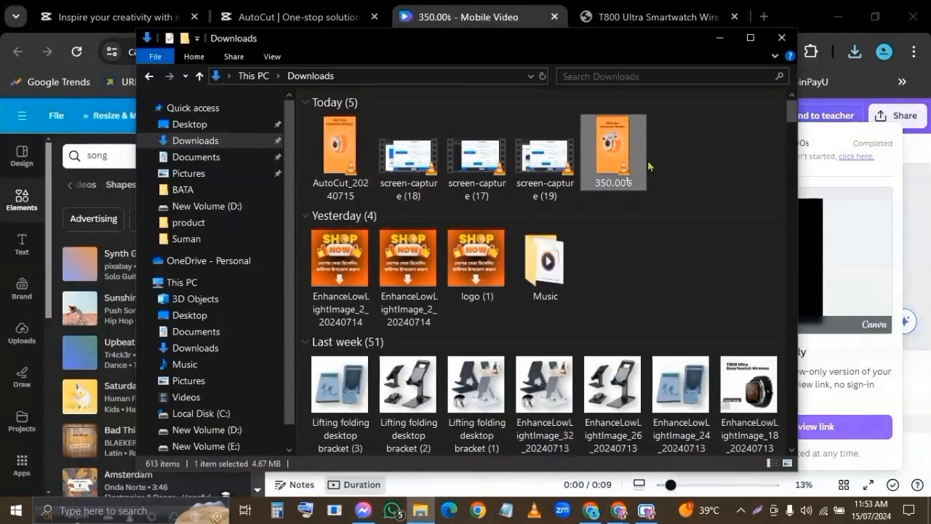
pyautogui.click(345, 160)
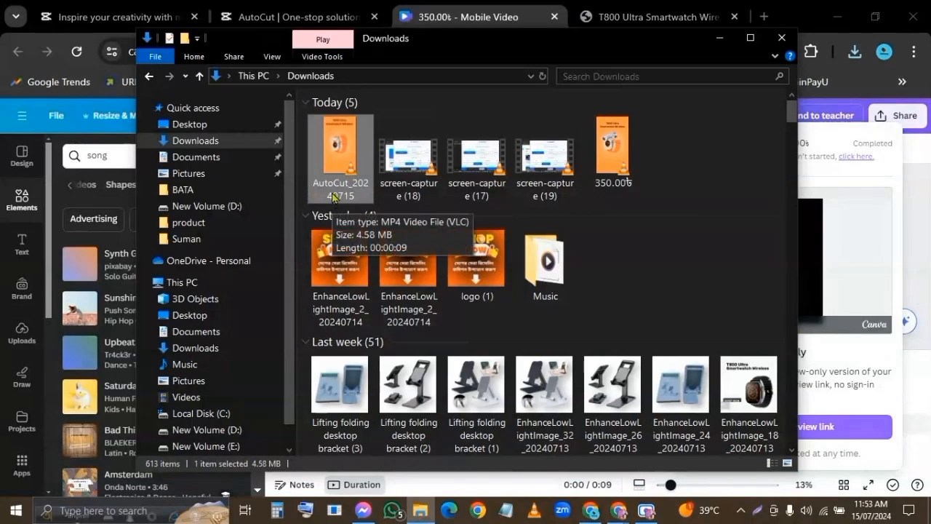
pyautogui.press('Delete')
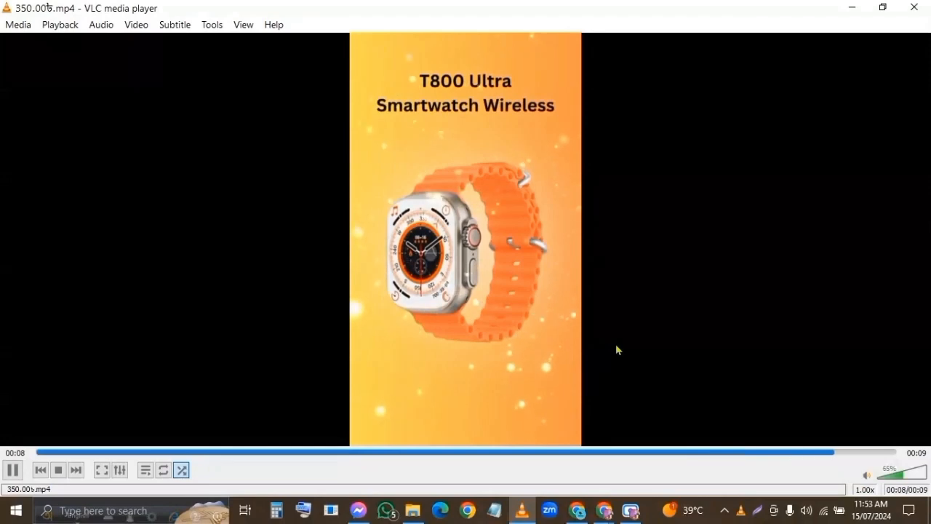
pyautogui.click(914, 7)
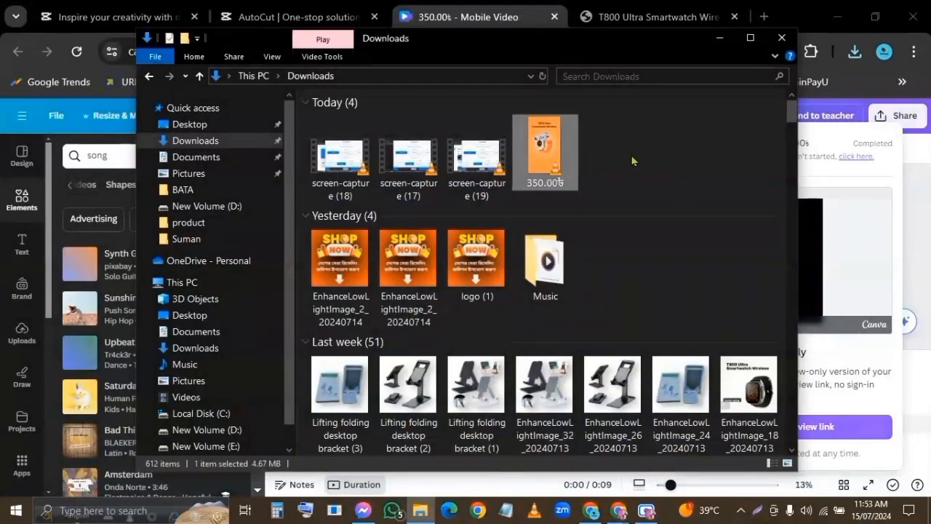
pyautogui.click(671, 161)
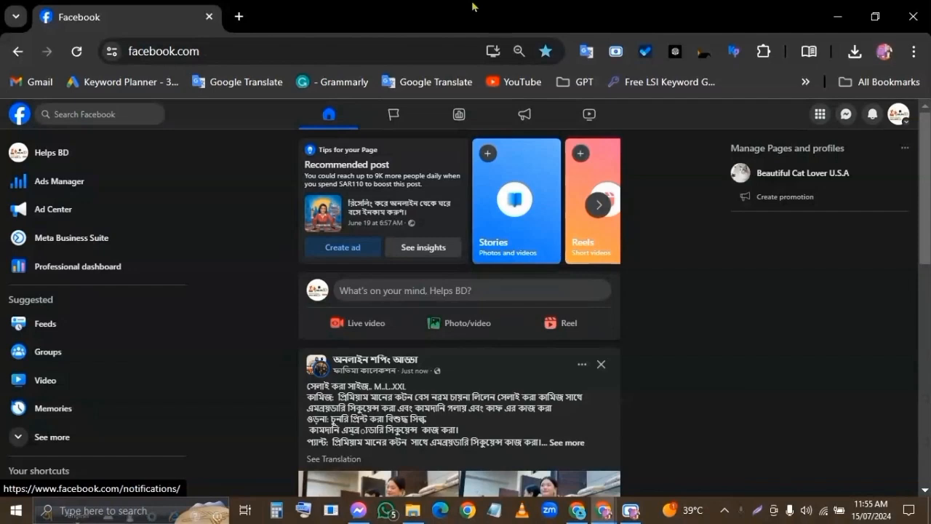
# Start creating a new reel on Facebook and open the file selection for its video.
pyautogui.click(598, 205)
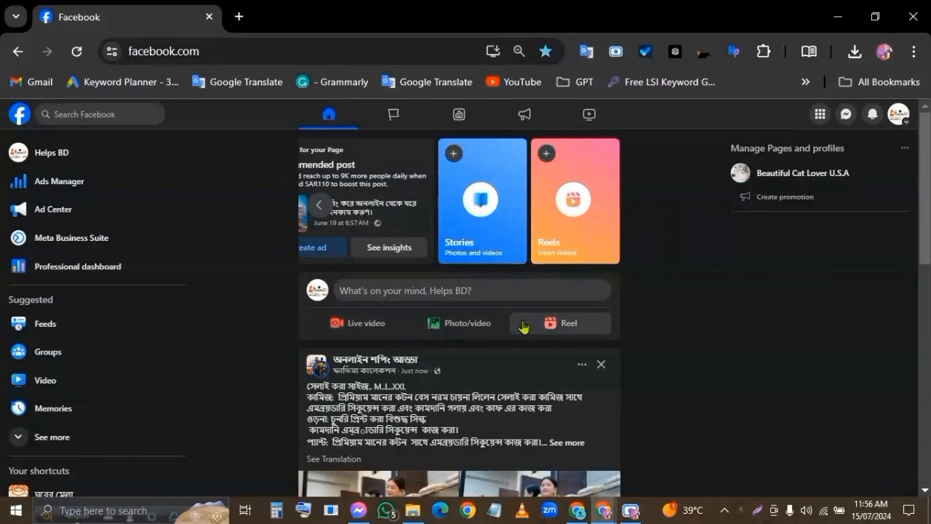
pyautogui.click(570, 326)
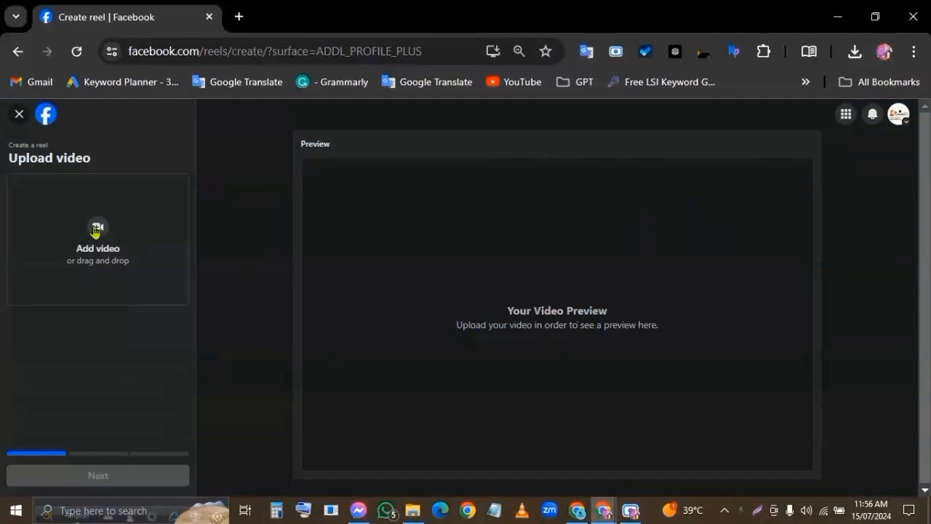
pyautogui.click(95, 229)
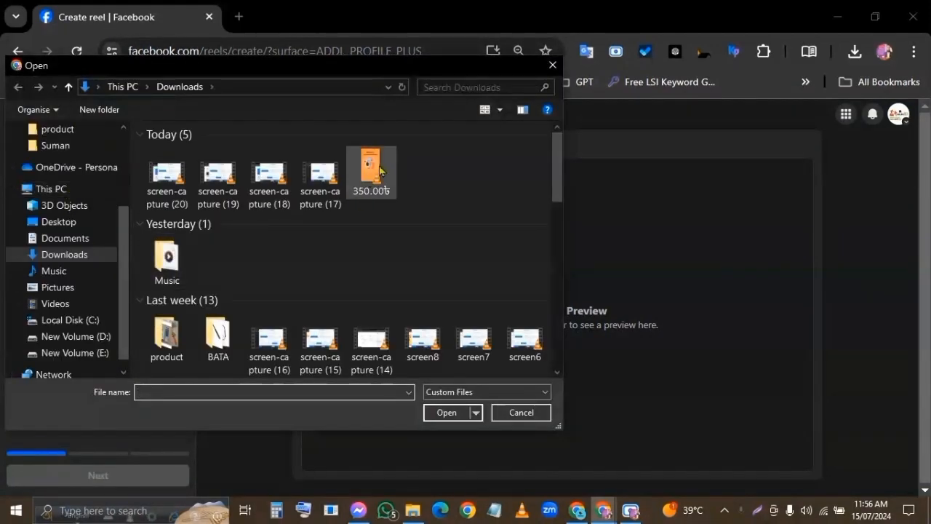
# Rename the 350.00৳ video to T800 Ultra Smartwatch Wireless, putting hyphens between the words, and upload it to the reel.
pyautogui.click(373, 173)
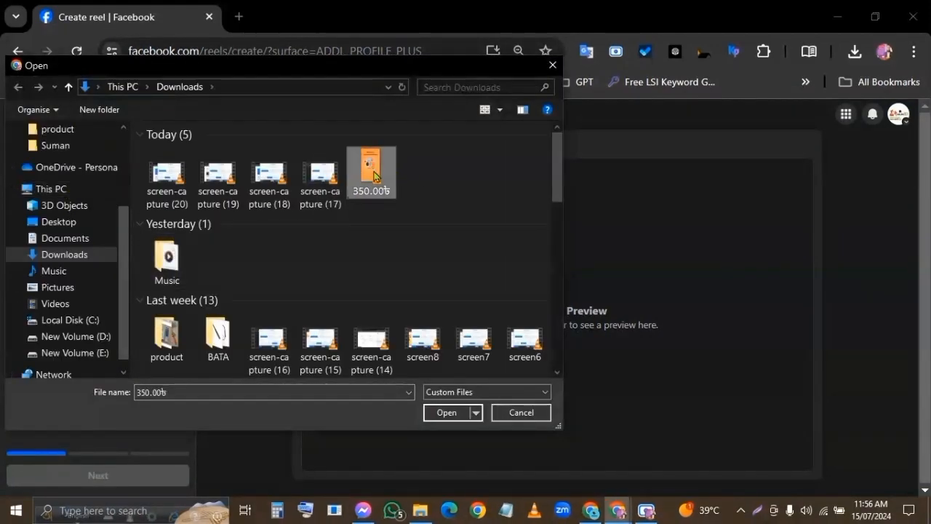
pyautogui.rightClick(373, 173)
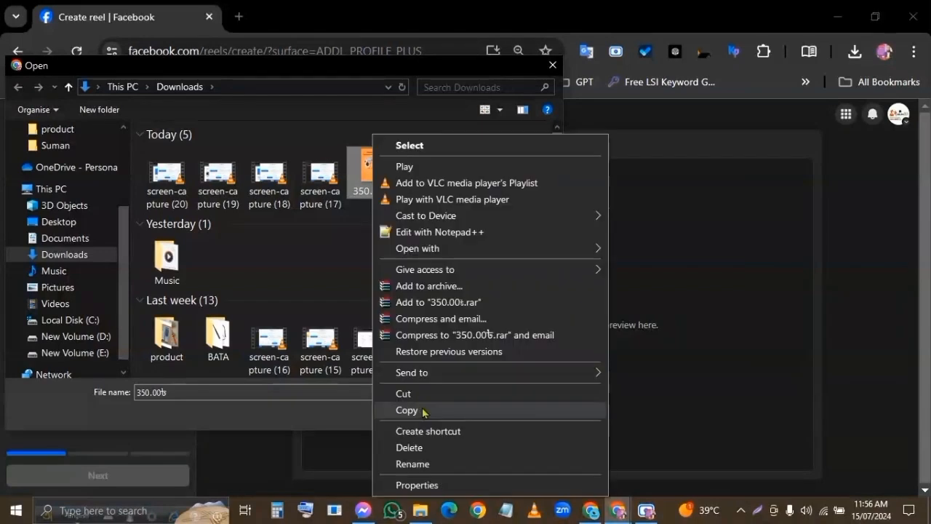
pyautogui.click(411, 464)
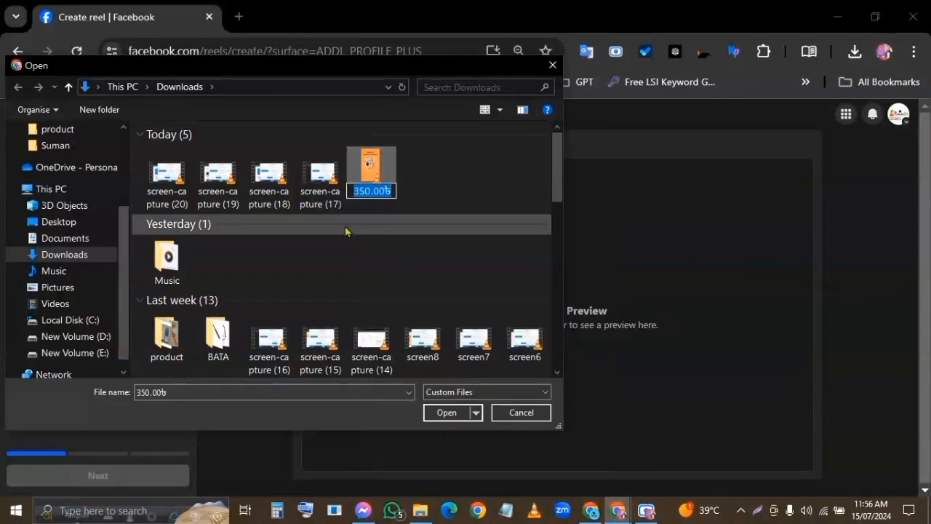
pyautogui.press('super+v')
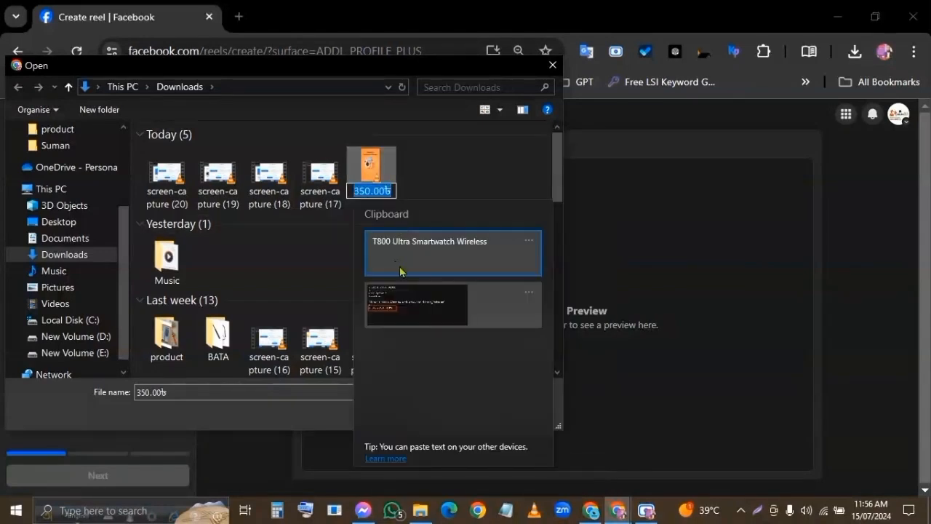
pyautogui.click(438, 261)
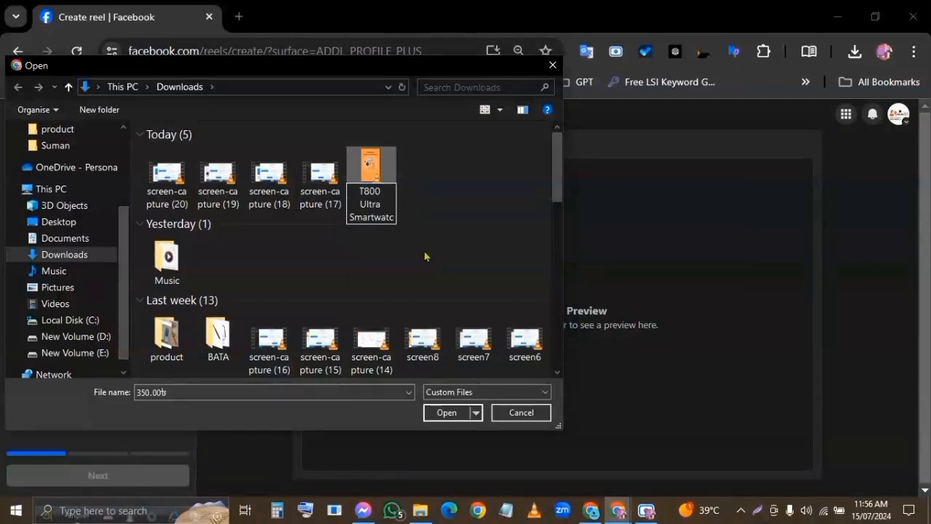
pyautogui.press('BackSpace')
pyautogui.write('-')
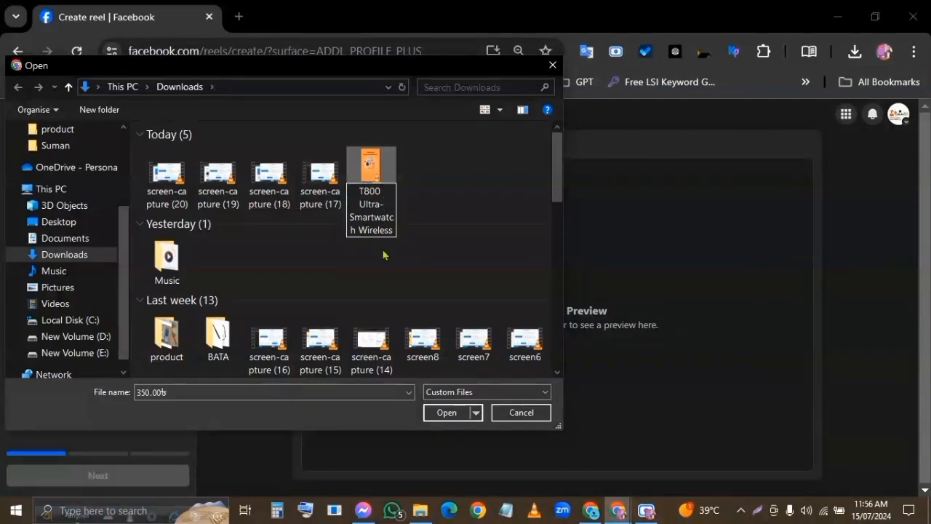
pyautogui.press('BackSpace')
pyautogui.write('-')
pyautogui.press('BackSpace')
pyautogui.press('Return')
pyautogui.press('Return')
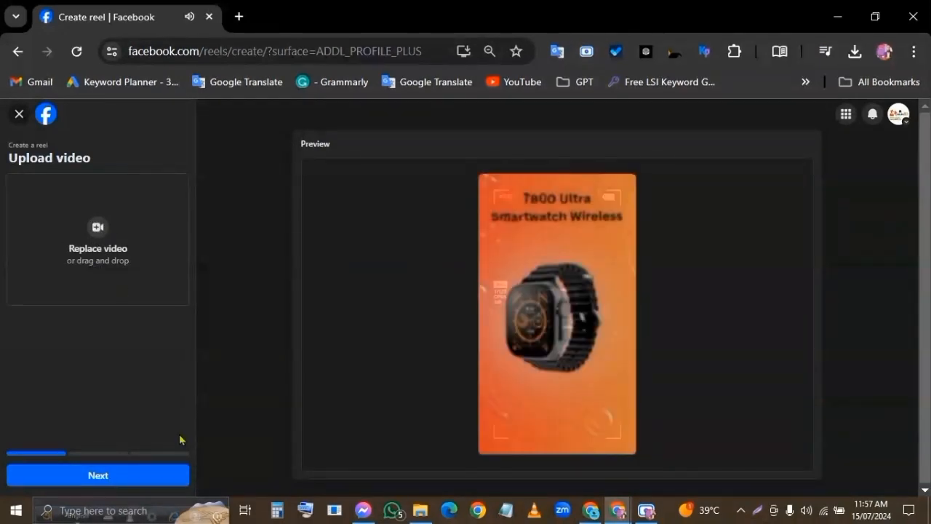
# Advance the reel past the upload and editing stages to its details without trimming, and preview it.
pyautogui.click(114, 477)
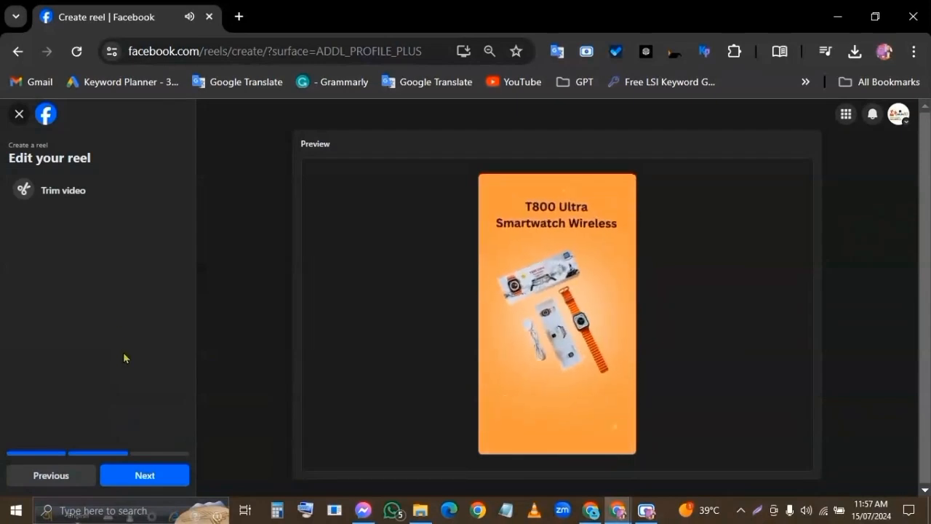
pyautogui.click(137, 477)
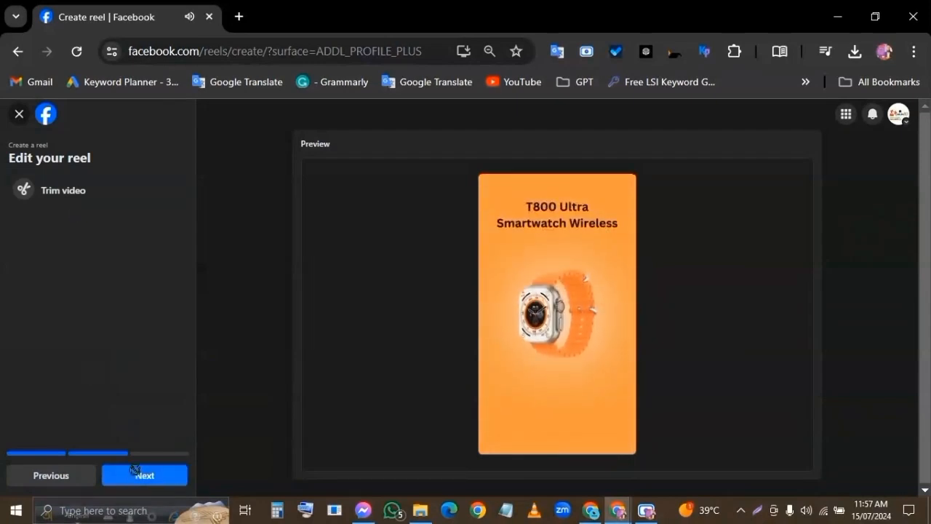
pyautogui.click(59, 189)
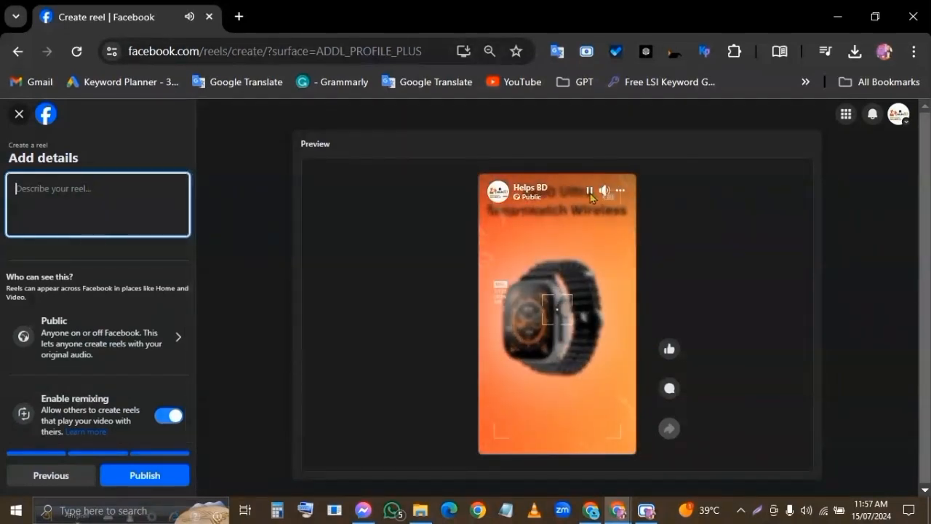
pyautogui.click(601, 202)
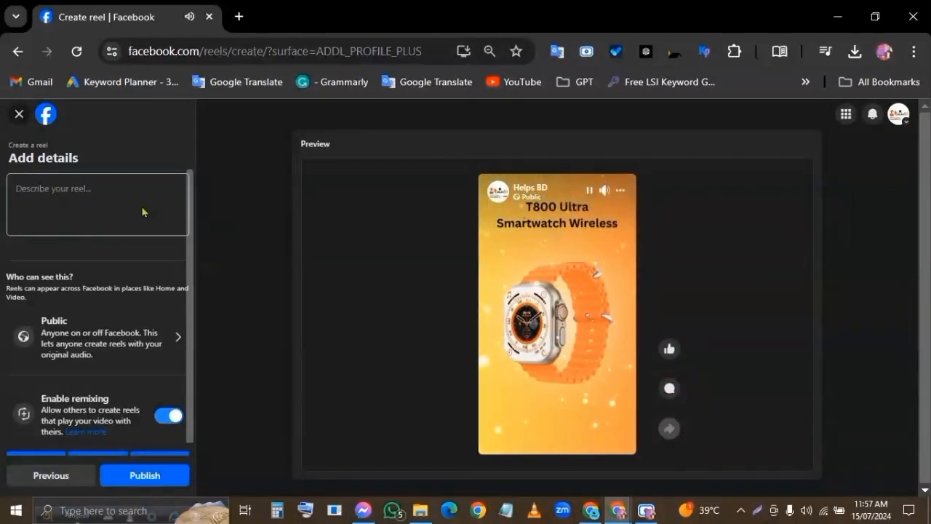
# Add the copied title "T800 Ultra Smartwatch Wireless" as the reel's description.
pyautogui.click(49, 188)
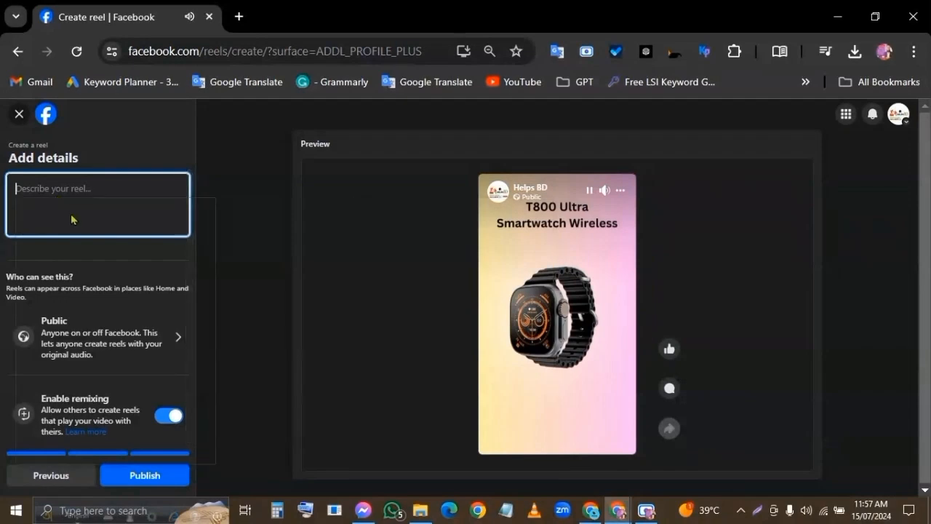
pyautogui.press('super+v')
pyautogui.click(104, 246)
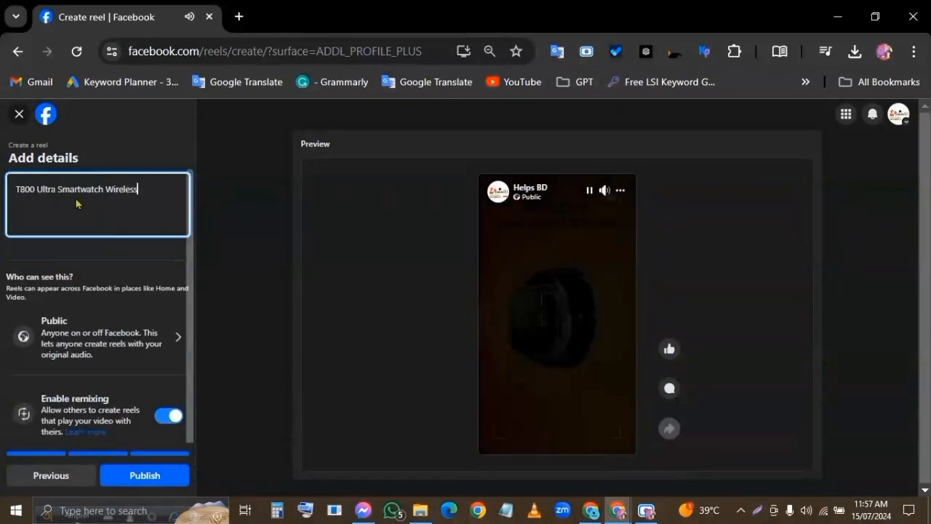
pyautogui.tripleClick(148, 188)
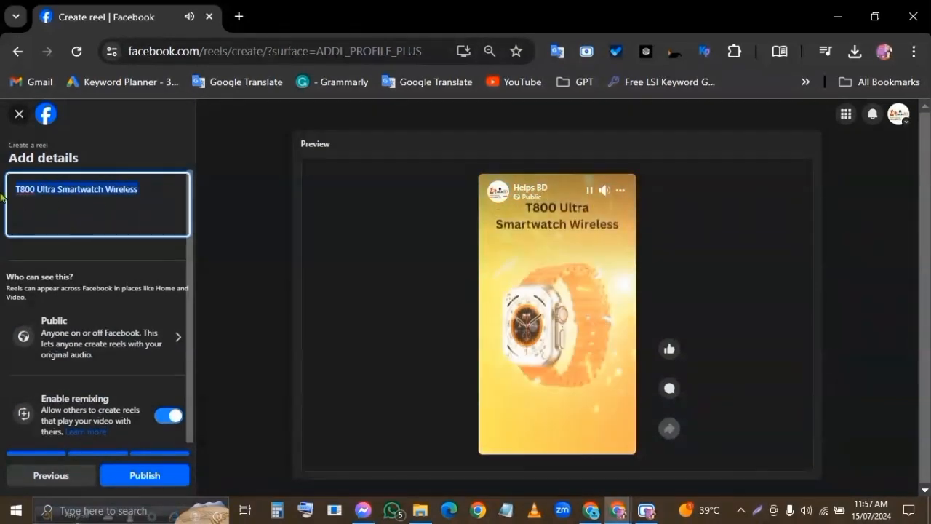
pyautogui.click(165, 187)
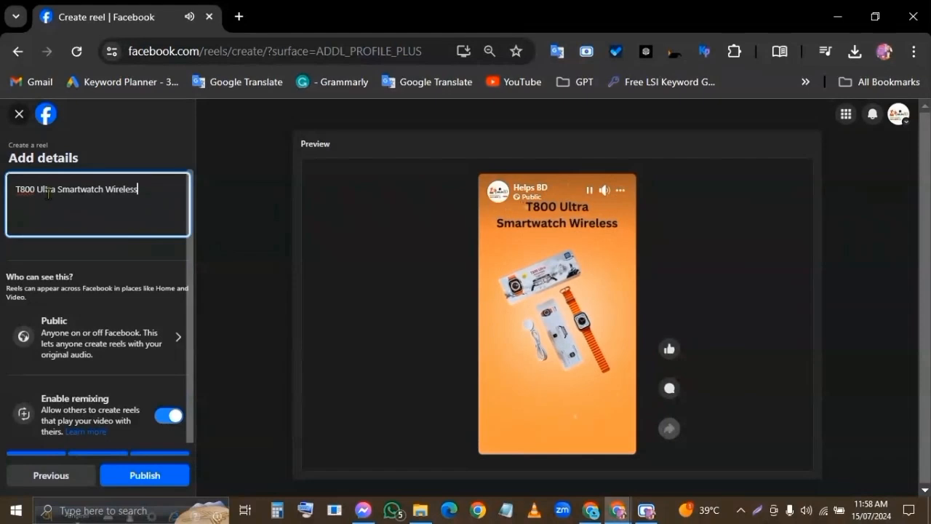
# Review the reel's audience, remixing, collaborator and boost settings, and publish the reel.
pyautogui.scroll(-1, 131, 262)
pyautogui.scroll(-1, 131, 262)
pyautogui.scroll(1, 131, 262)
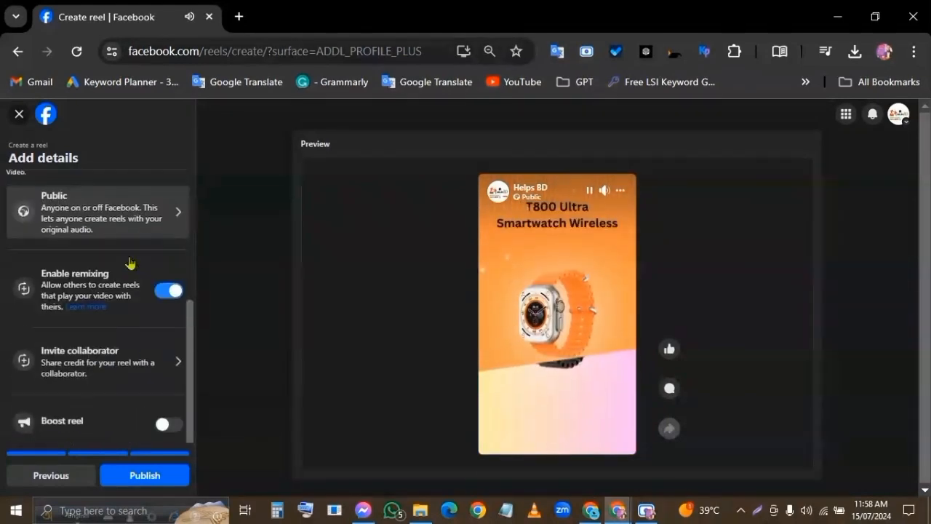
pyautogui.scroll(-1, 131, 262)
pyautogui.scroll(2, 131, 262)
pyautogui.scroll(-2, 129, 262)
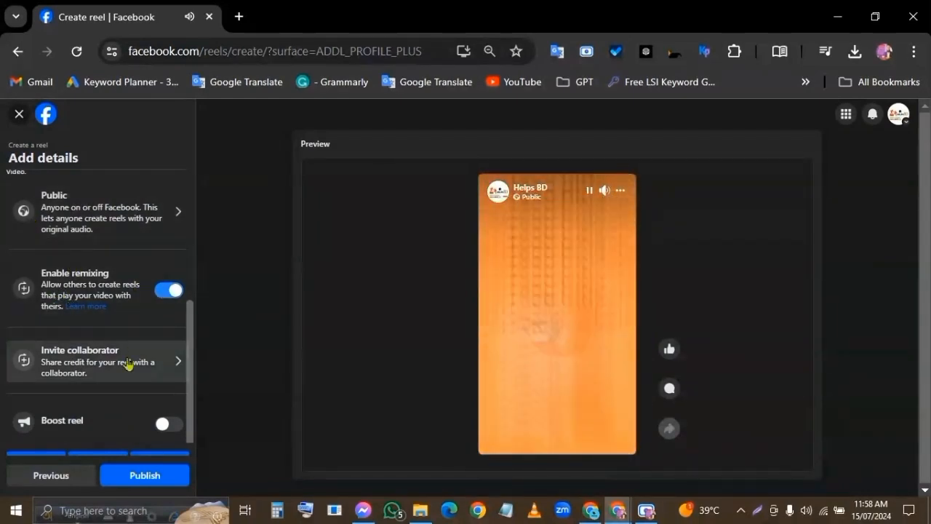
pyautogui.click(142, 477)
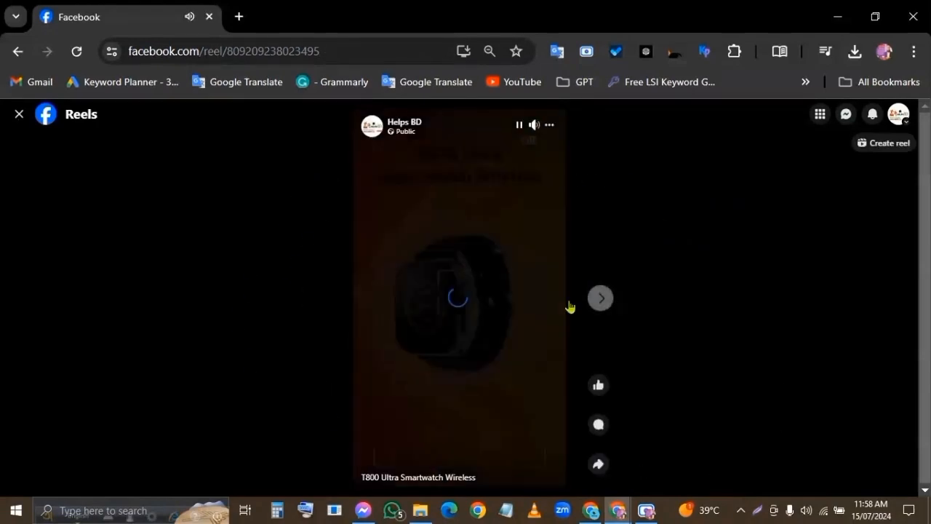
# View the published reel through the upload-ready notification and return to the Facebook home feed.
pyautogui.click(518, 124)
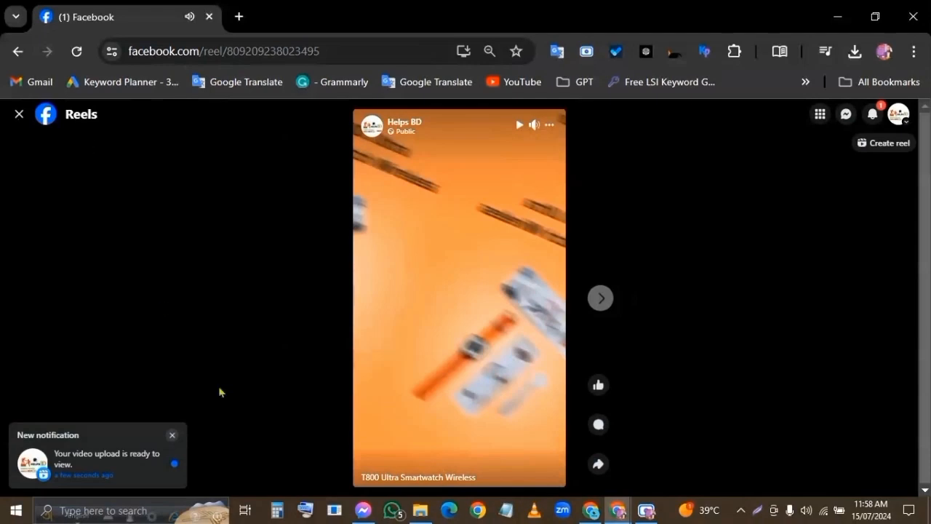
pyautogui.click(97, 469)
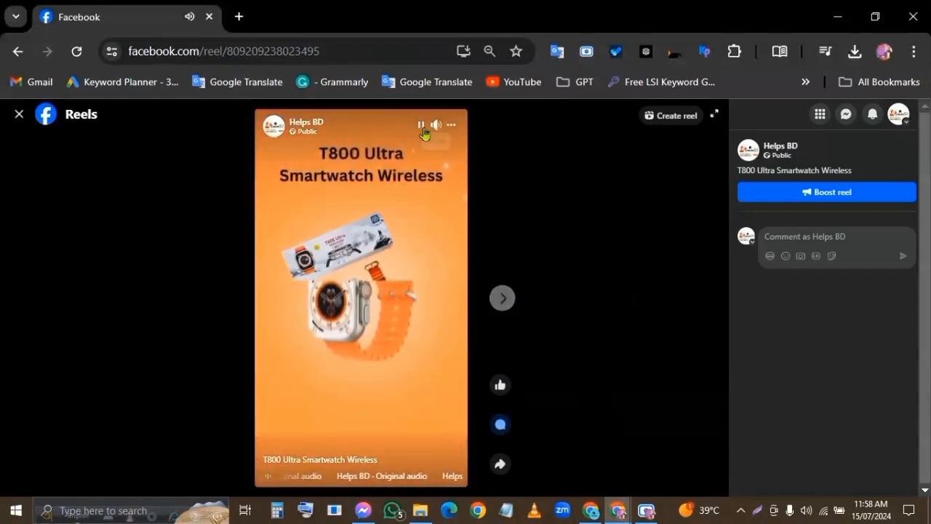
pyautogui.press('Escape')
pyautogui.scroll(-3, 466, 422)
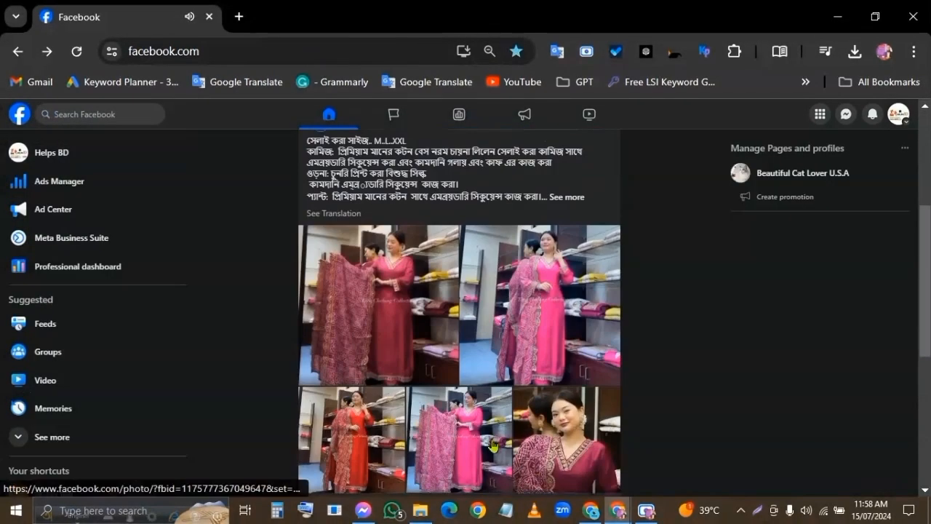
pyautogui.scroll(-4, 493, 445)
pyautogui.scroll(8, 493, 445)
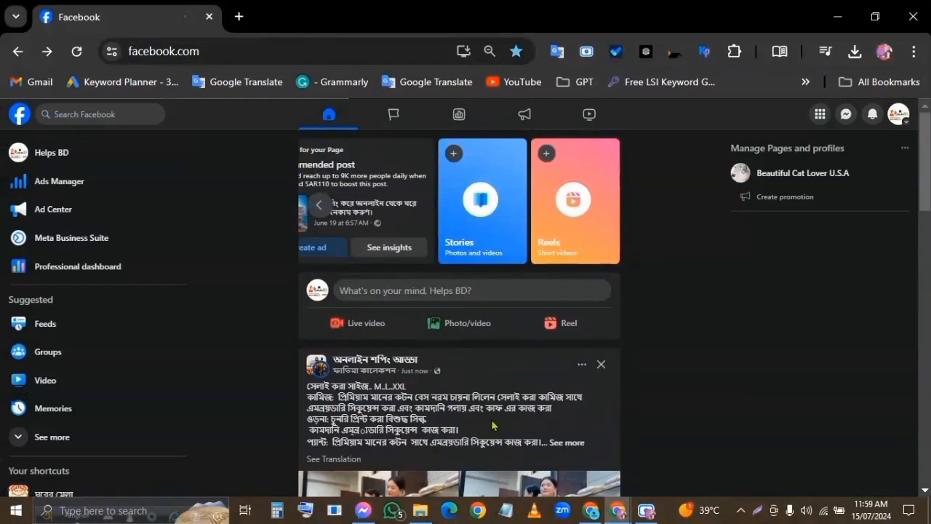